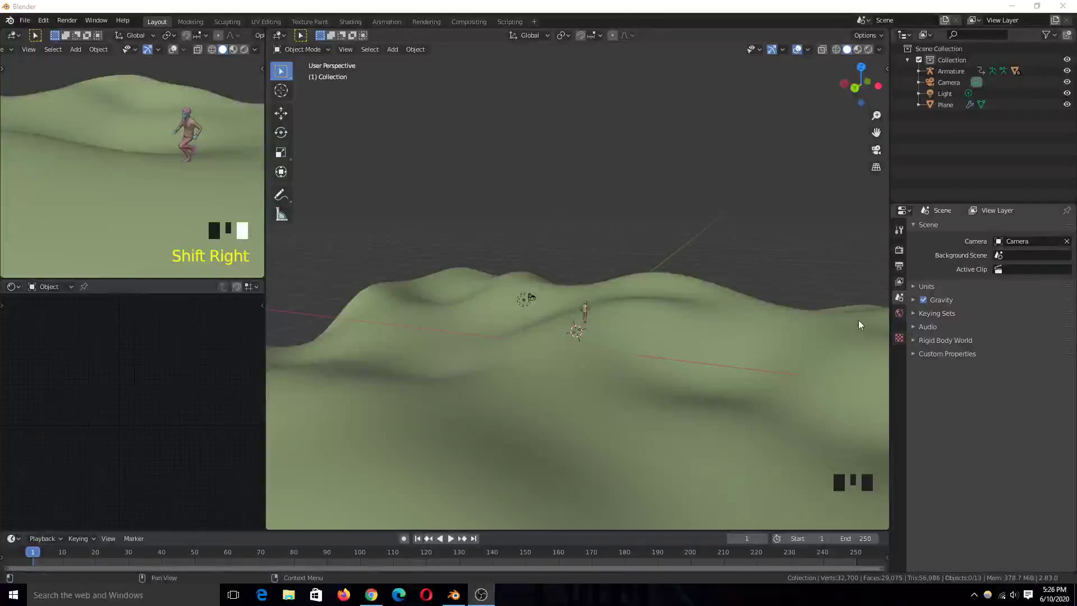
Examine the running character up close and the hilly terrain around it from several angles.
click(500, 195)
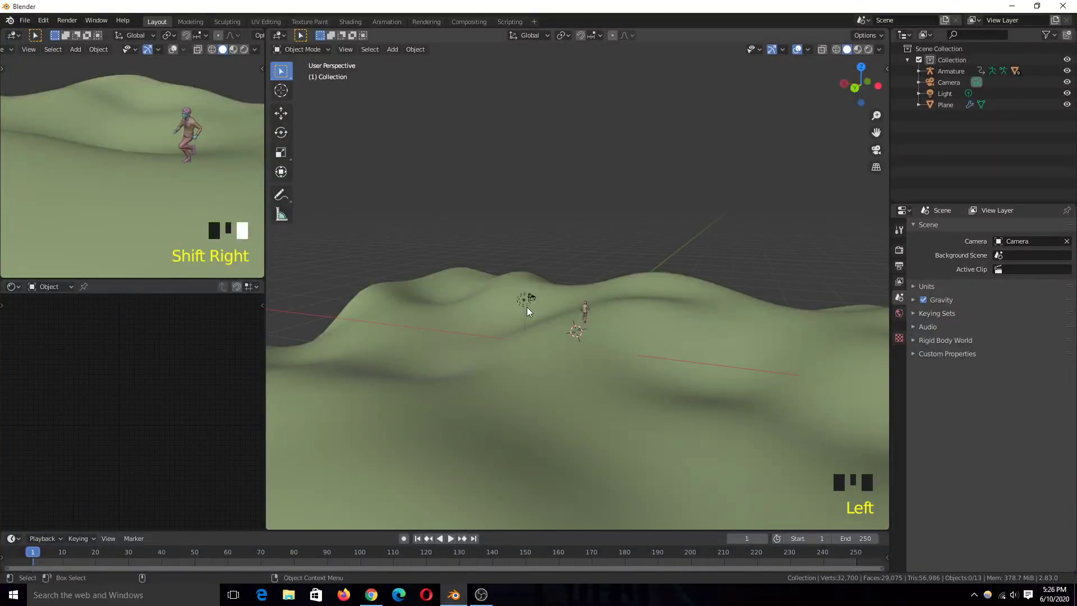
click(582, 311)
key(KP_Decimal)
scroll(585, 311, down, 12)
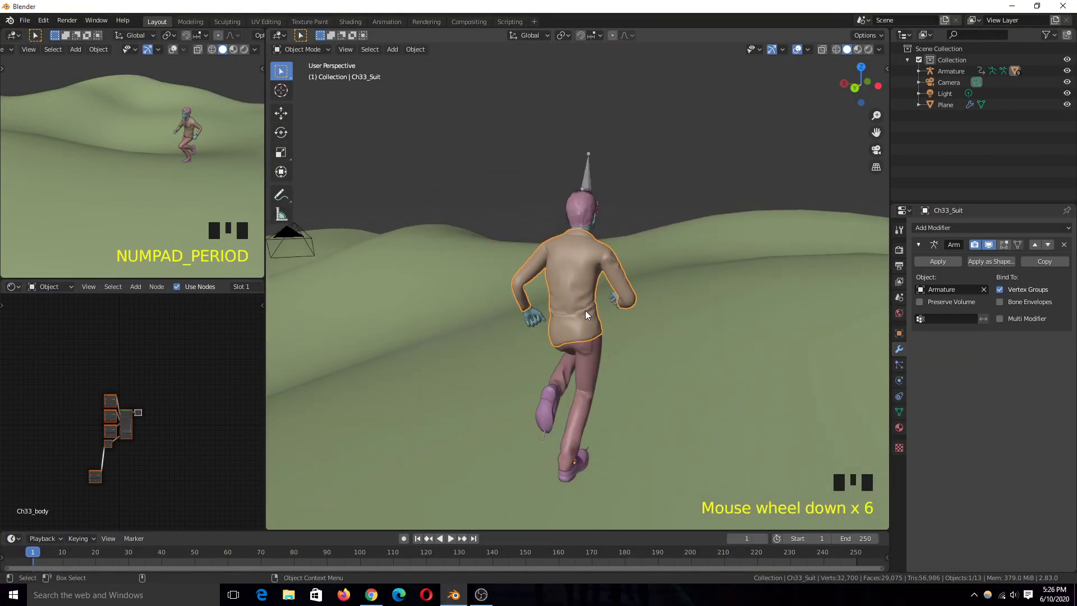
scroll(592, 319, down, 5)
key(grave)
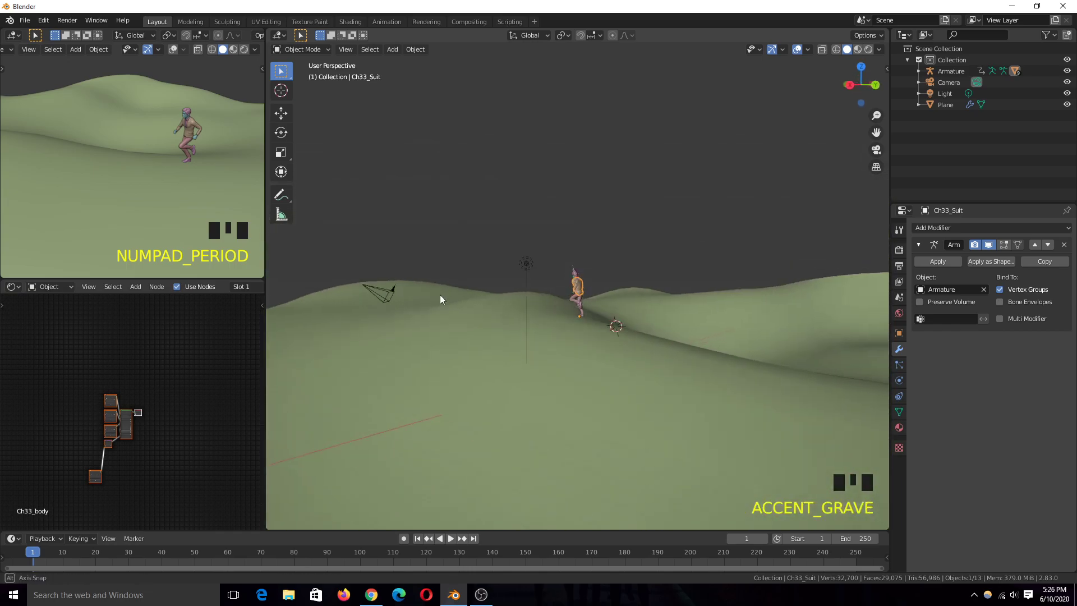
key(grave)
scroll(577, 351, down, 8)
key(grave)
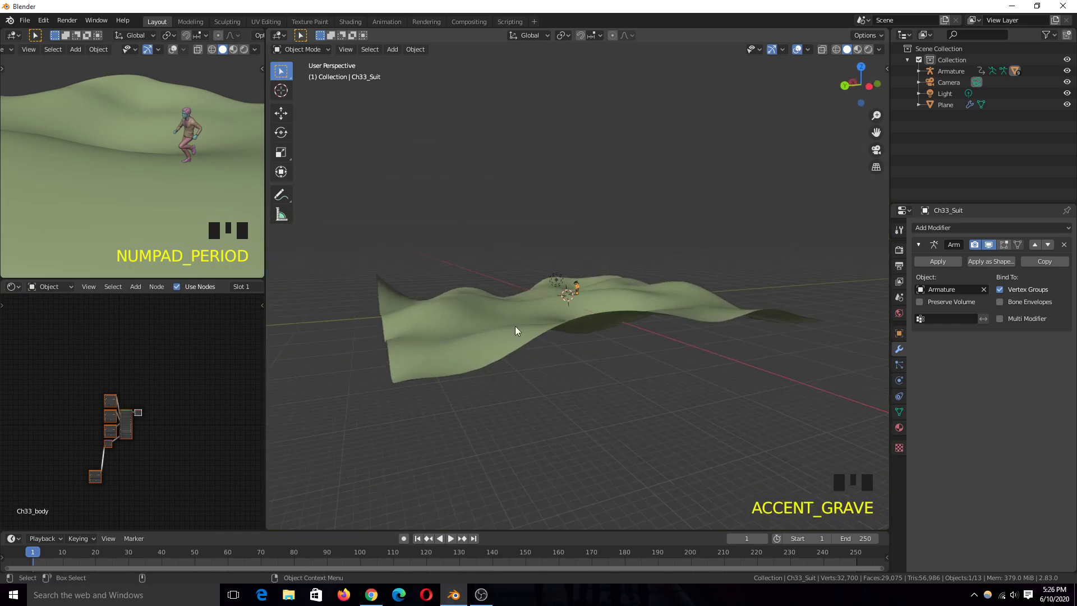
Deselect everything, play the character's running animation, and examine the terrain it runs on.
key(alt+a)
key(space)
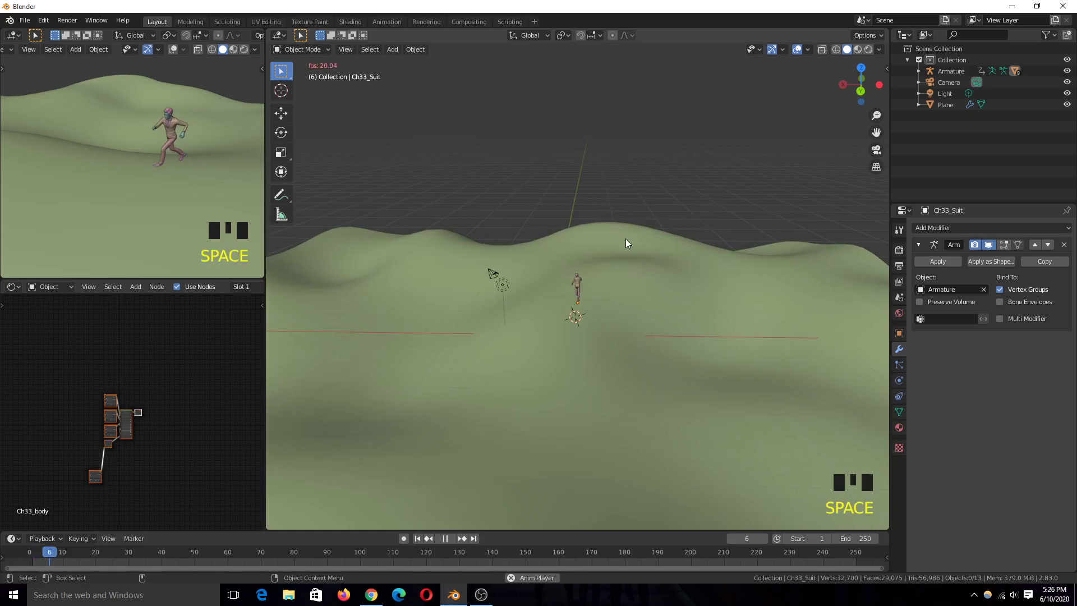
key(Escape)
key(space)
key(Escape)
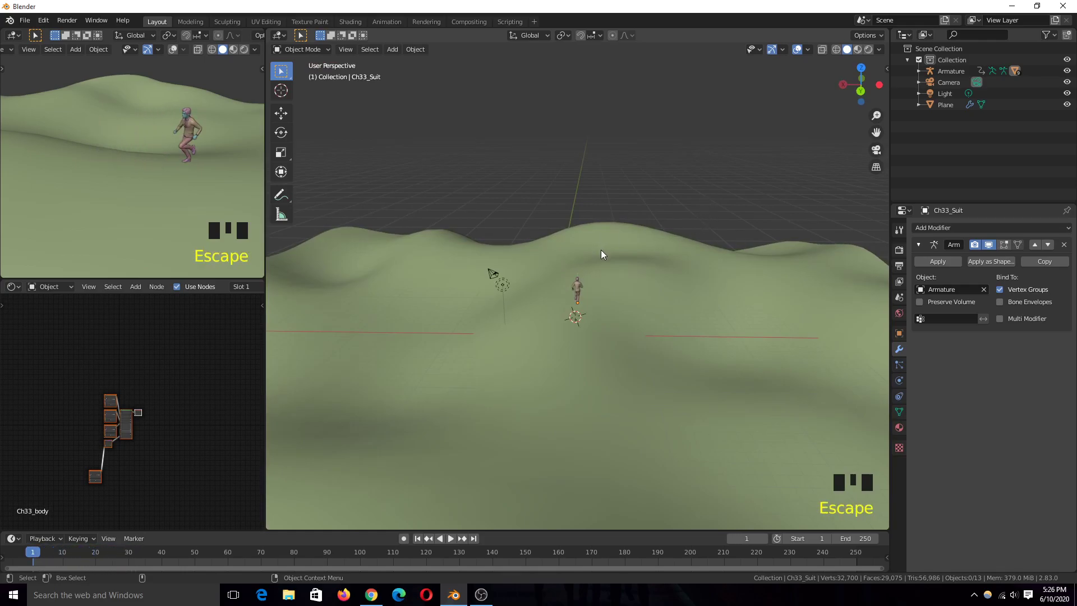
scroll(611, 290, down, 5)
key(grave)
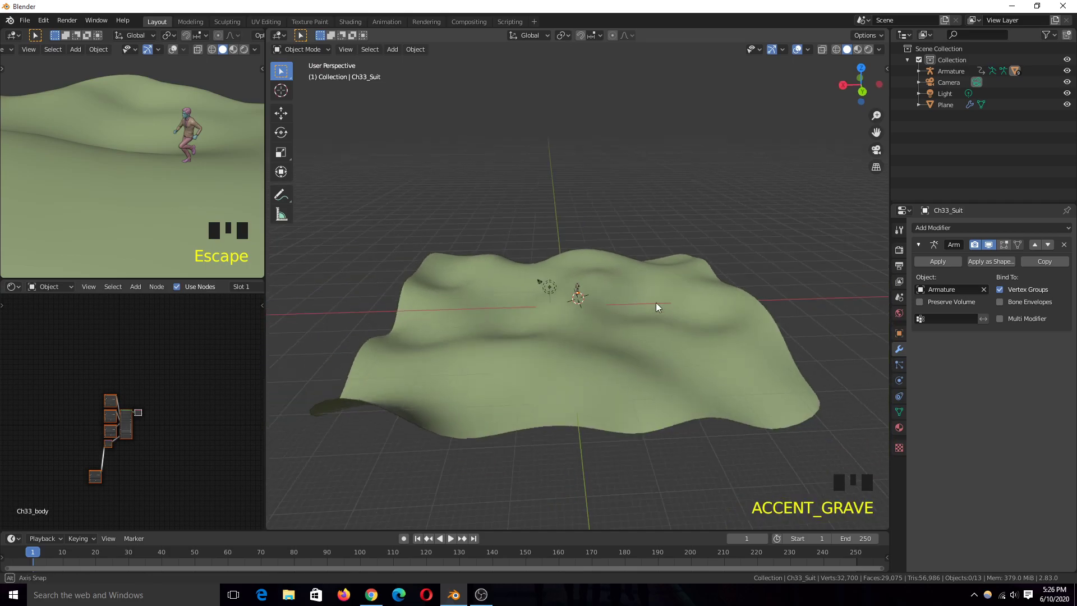
middle_drag(656, 302, 719, 315)
scroll(719, 315, up, 5)
scroll(673, 324, up, 6)
key(grave)
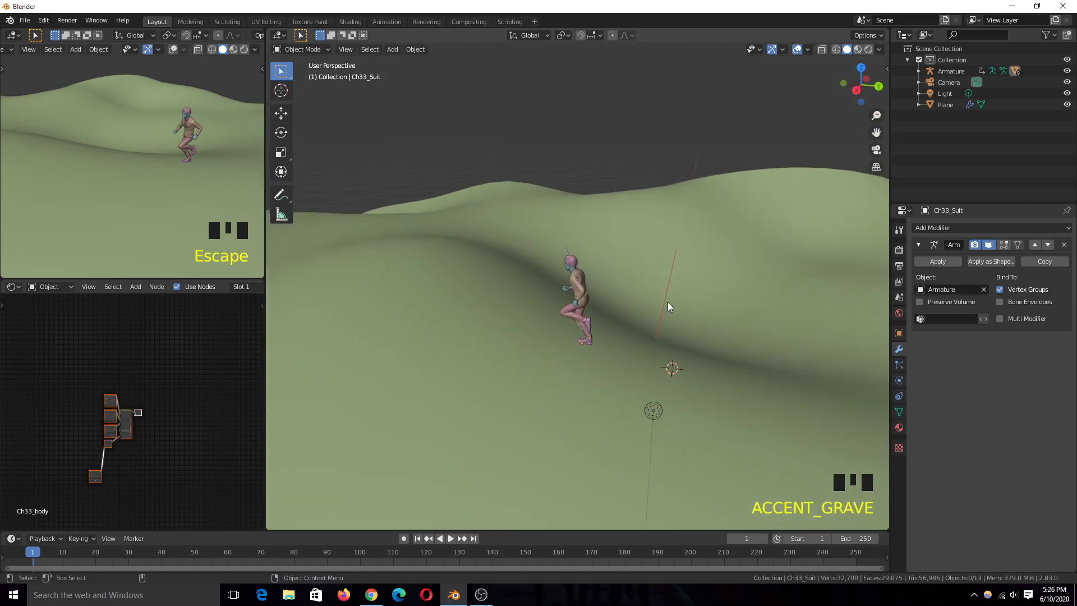
Add a Bezier curve at the 3D cursor, working in the top orthographic view of the terrain.
key(KP_7)
scroll(644, 354, down, 14)
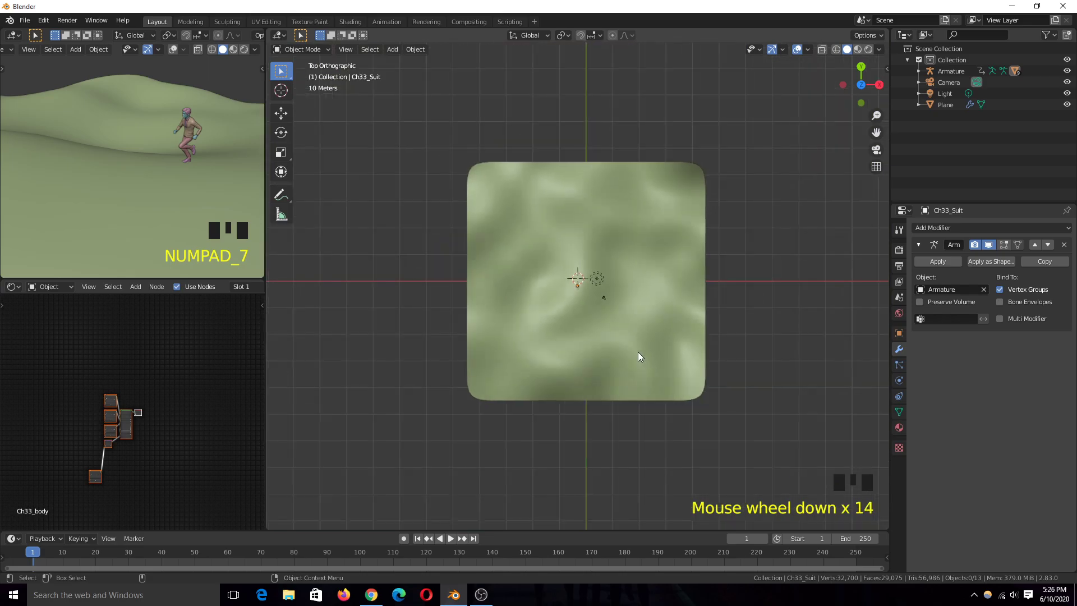
scroll(631, 360, up, 4)
scroll(629, 359, up, 4)
shift+middle_drag(631, 338, 642, 312)
scroll(641, 312, down, 4)
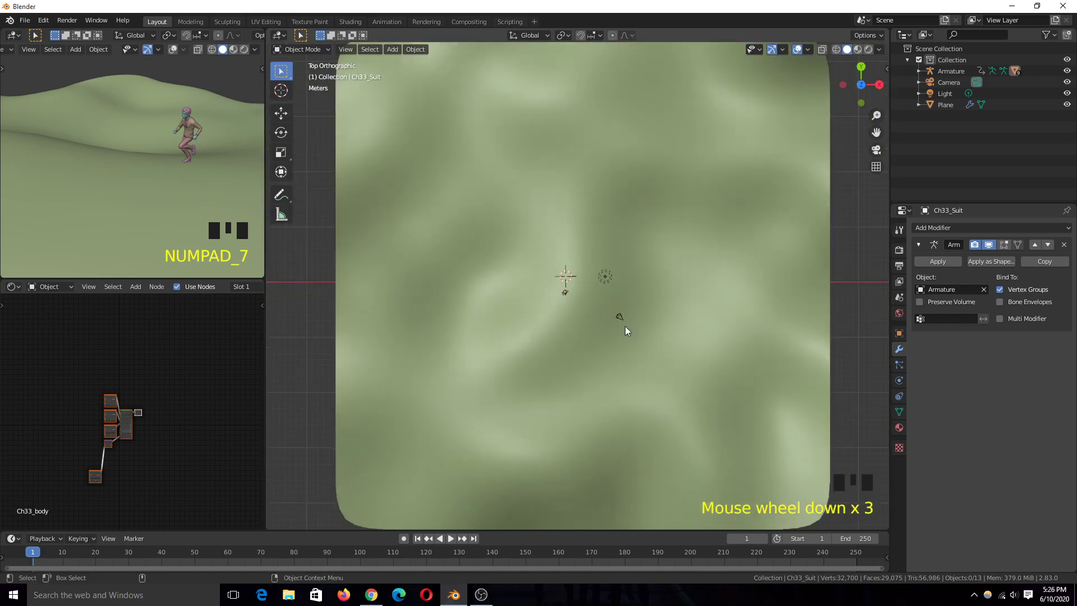
scroll(626, 330, down, 2)
key(shift+a)
mouse_move(550, 315)
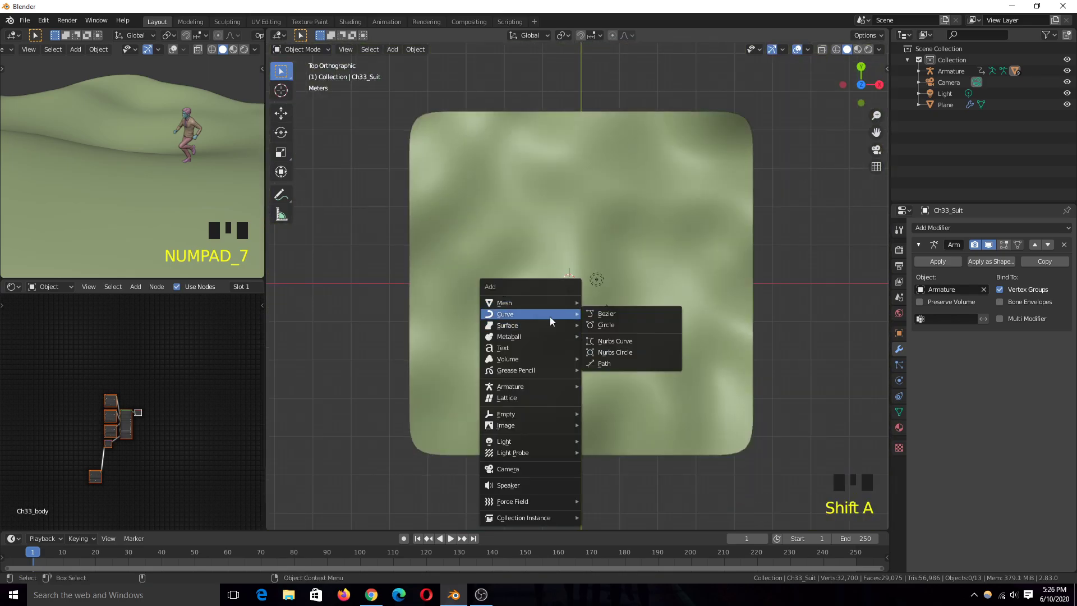
click(624, 314)
Enlarge the Bezier curve and move it over the +Y half of the terrain.
scroll(595, 306, down, 1)
key(s)
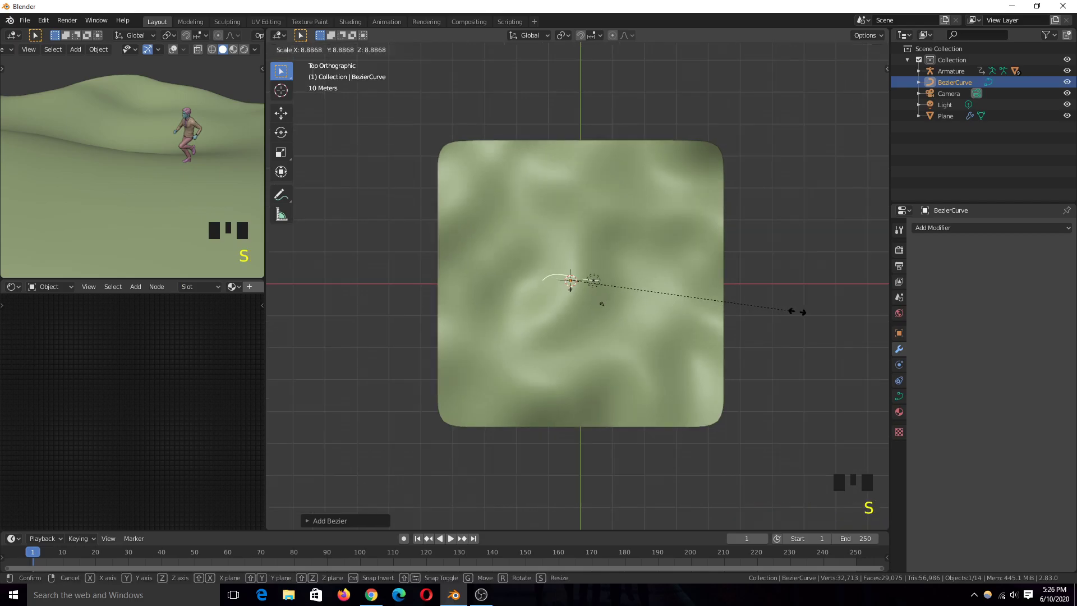
click(833, 310)
key(g)
click(606, 249)
Extend the Bezier curve in Edit Mode with added control points that loop around the terrain, first inside and then near its edges.
key(Tab)
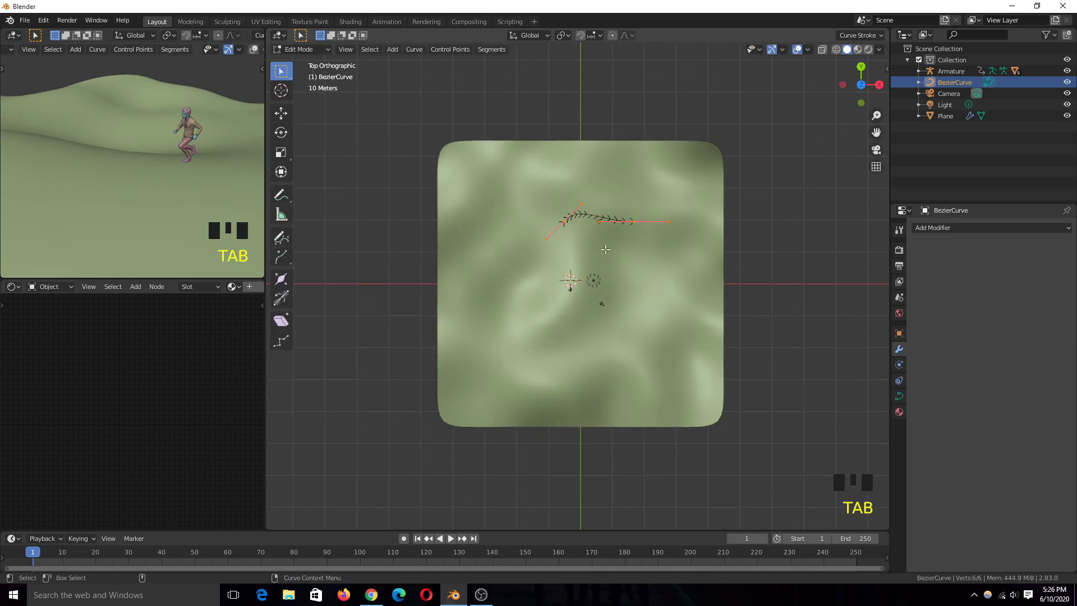
click(560, 222)
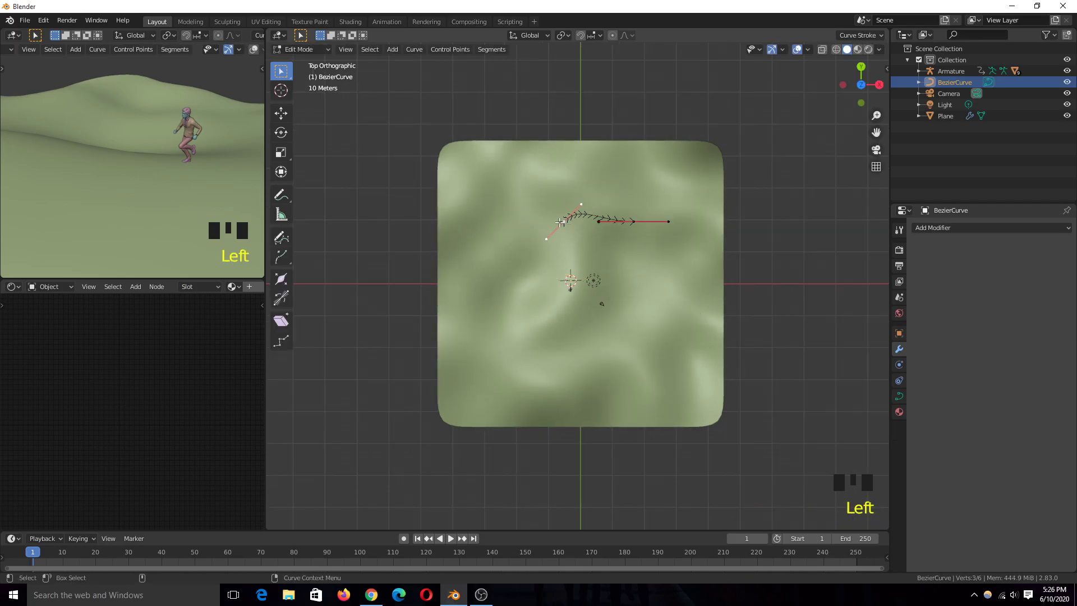
key(ctrl)
ctrl+right_click(493, 282)
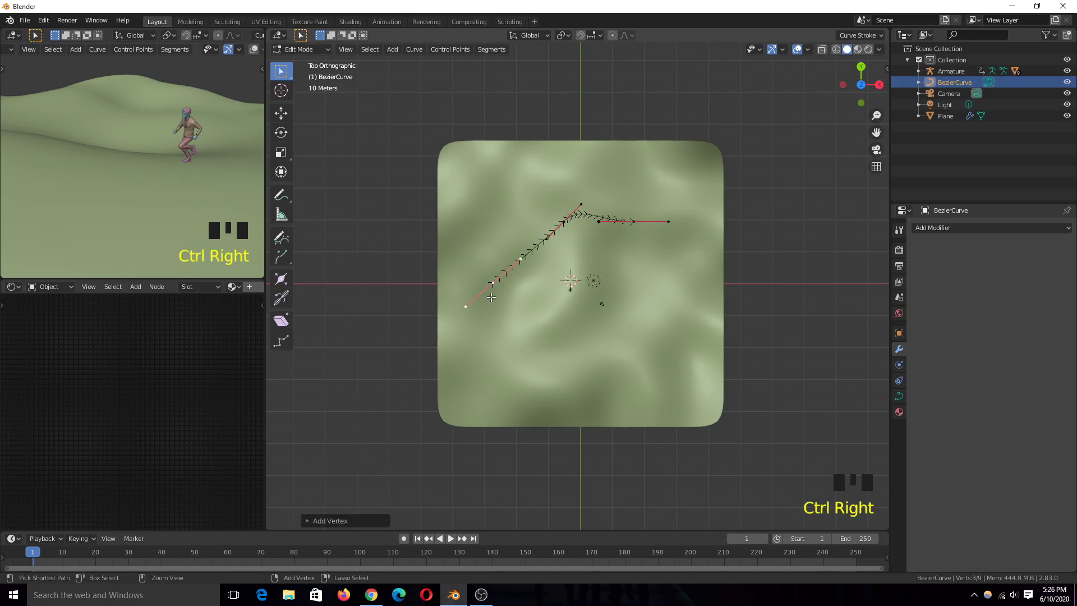
ctrl+right_drag(566, 359, 595, 370)
ctrl+right_click(599, 371)
ctrl+right_click(623, 332)
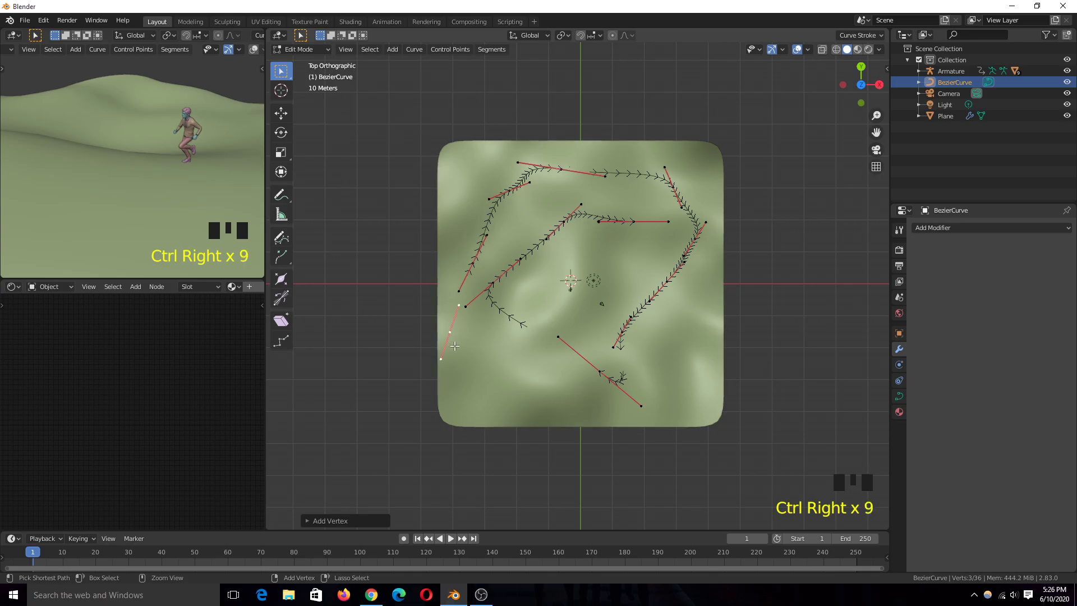
ctrl+right_click(475, 400)
ctrl+right_click(570, 412)
ctrl+right_click(683, 367)
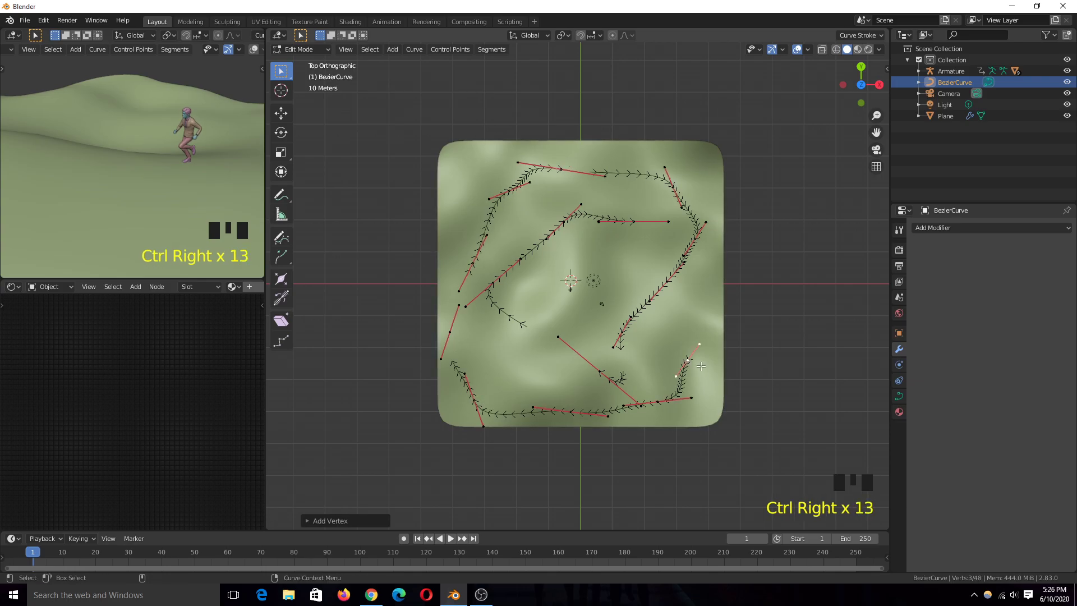
key(Tab)
Raise the whole Bezier curve along the Z axis above the terrain.
key(grave)
middle_drag(691, 365, 643, 288)
key(g)
key(z)
click(598, 245)
Examine from several angles how the raised curve passes over the hills.
key(grave)
scroll(540, 258, up, 3)
key(grave)
scroll(643, 289, down, 4)
scroll(587, 304, up, 5)
scroll(474, 297, down, 4)
key(grave)
middle_drag(530, 299, 497, 286)
scroll(494, 298, up, 4)
key(grave)
middle_drag(657, 319, 623, 314)
key(grave)
Snap the 3D cursor to the control point at the curve's inner end.
shift+right_click(551, 304)
key(grave)
key(Tab)
click(653, 308)
key(shift+s)
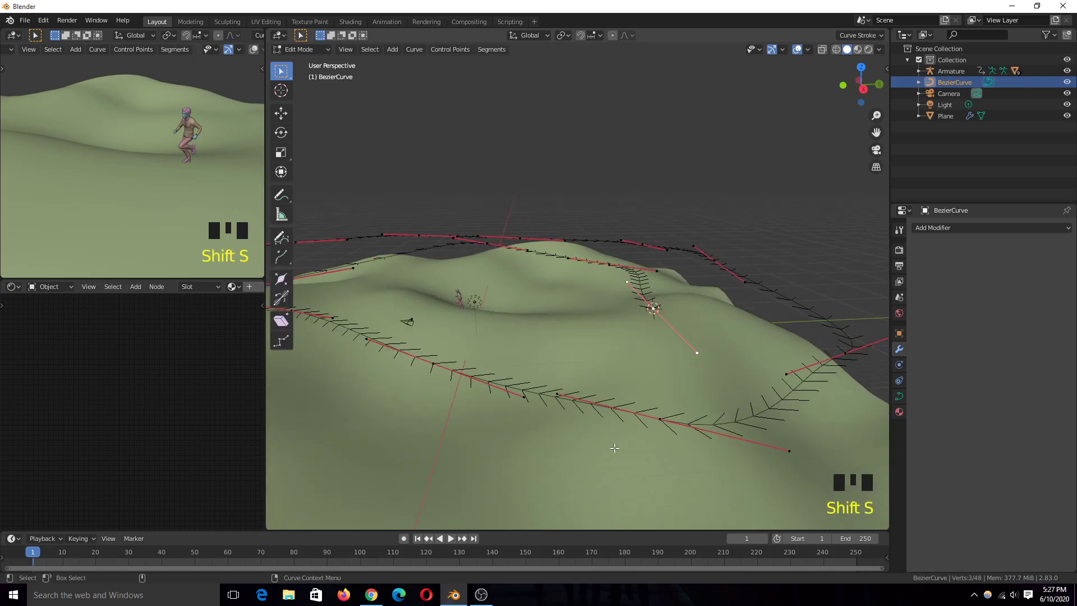
Add a cube at the 3D cursor in Object Mode and raise it along Z above the curve's end.
key(Tab)
key(shift+a)
click(716, 325)
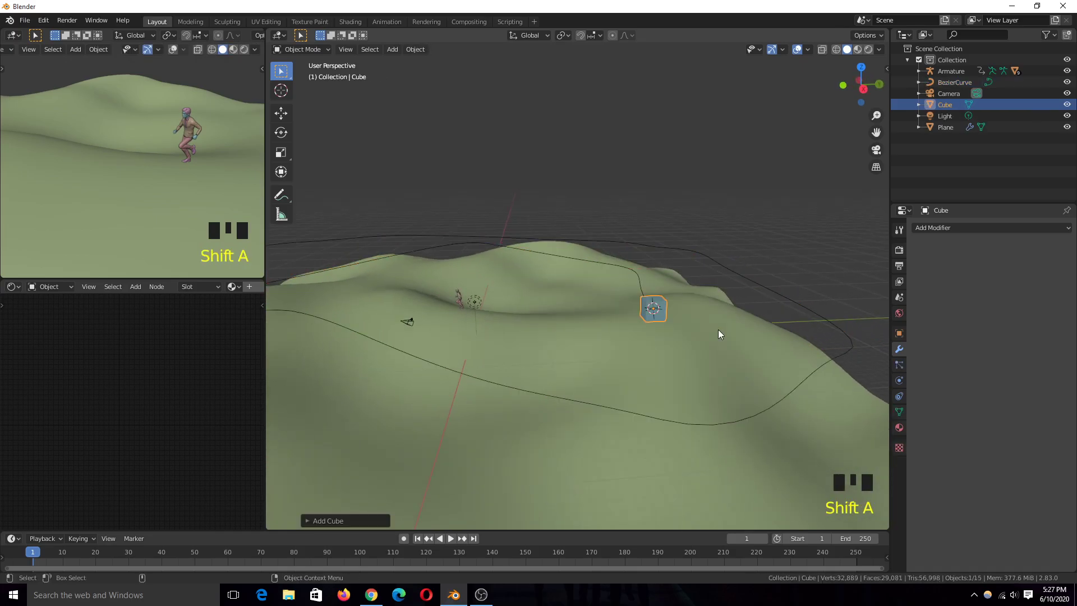
key(g)
key(z)
click(740, 320)
Select the cube above the curve's end and open its object constraint settings.
key(grave)
middle_drag(667, 312, 710, 314)
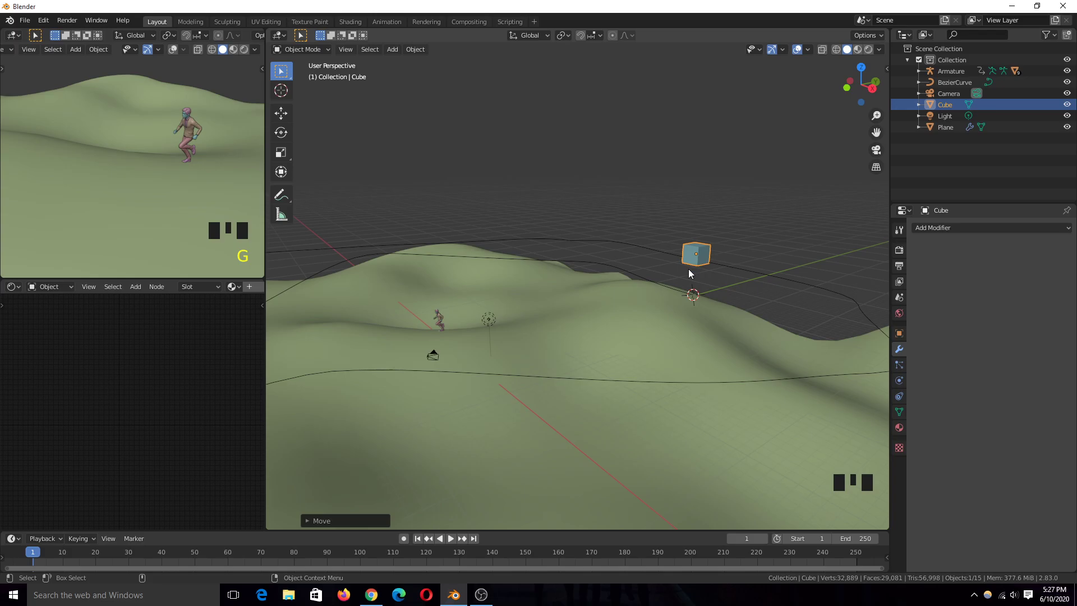
scroll(689, 269, down, 2)
scroll(689, 268, up, 4)
key(grave)
scroll(725, 350, up, 1)
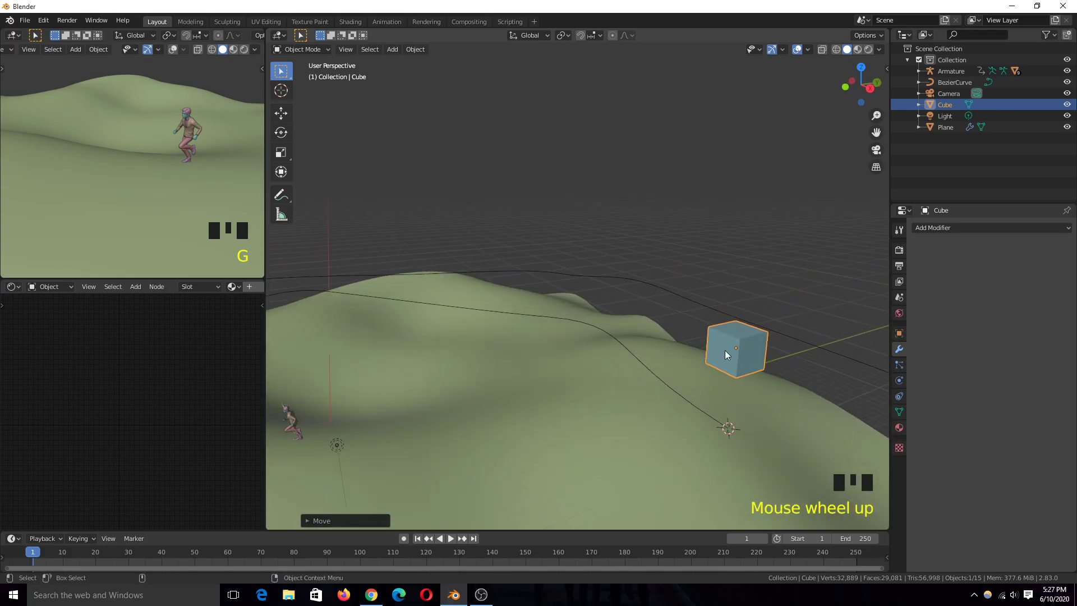
click(735, 342)
click(739, 337)
click(738, 336)
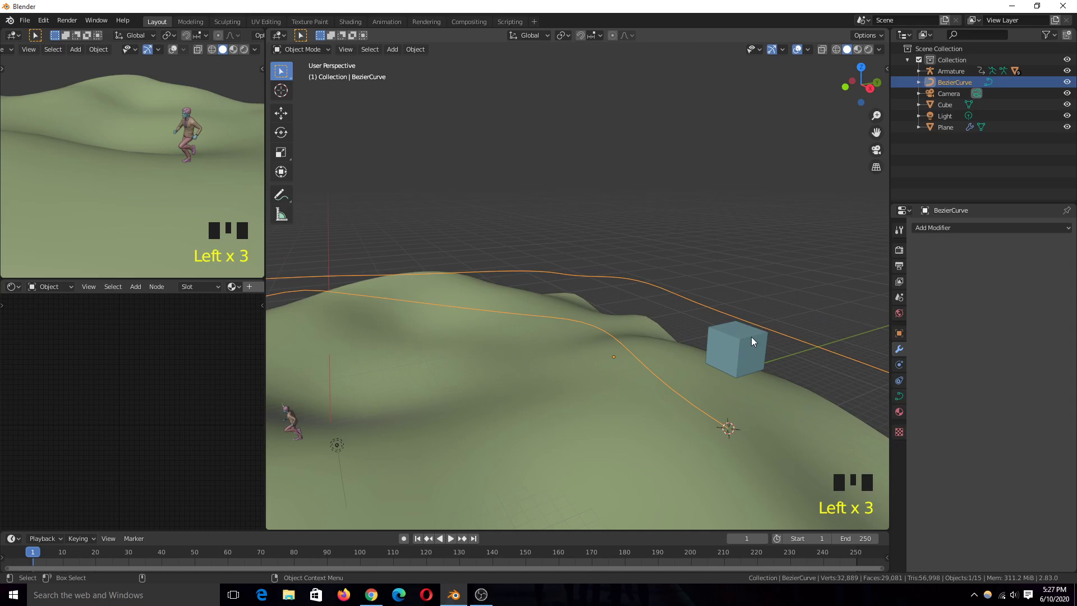
click(752, 337)
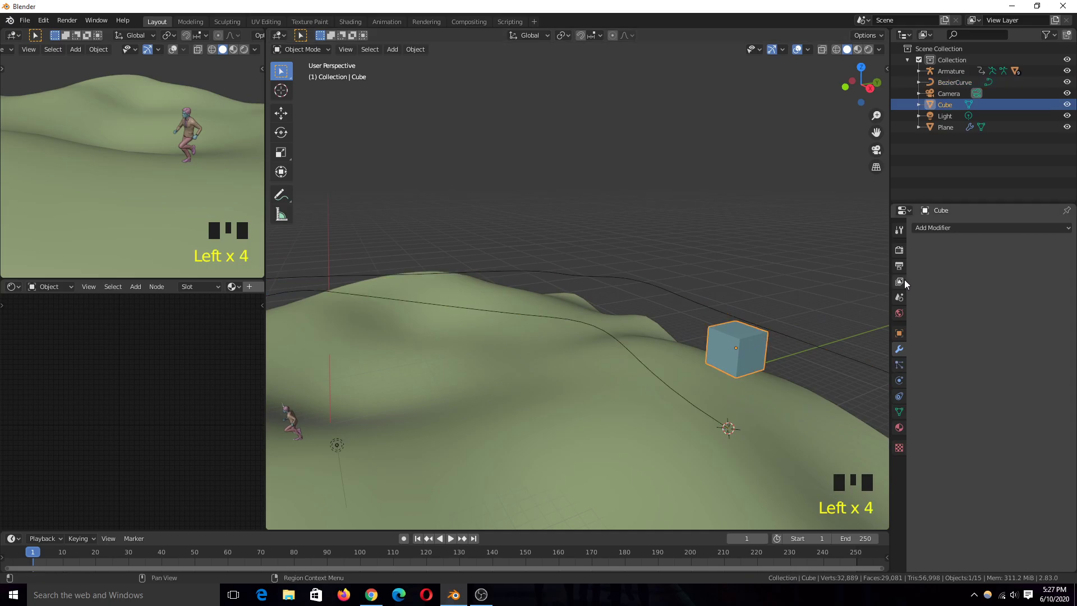
click(896, 391)
click(895, 391)
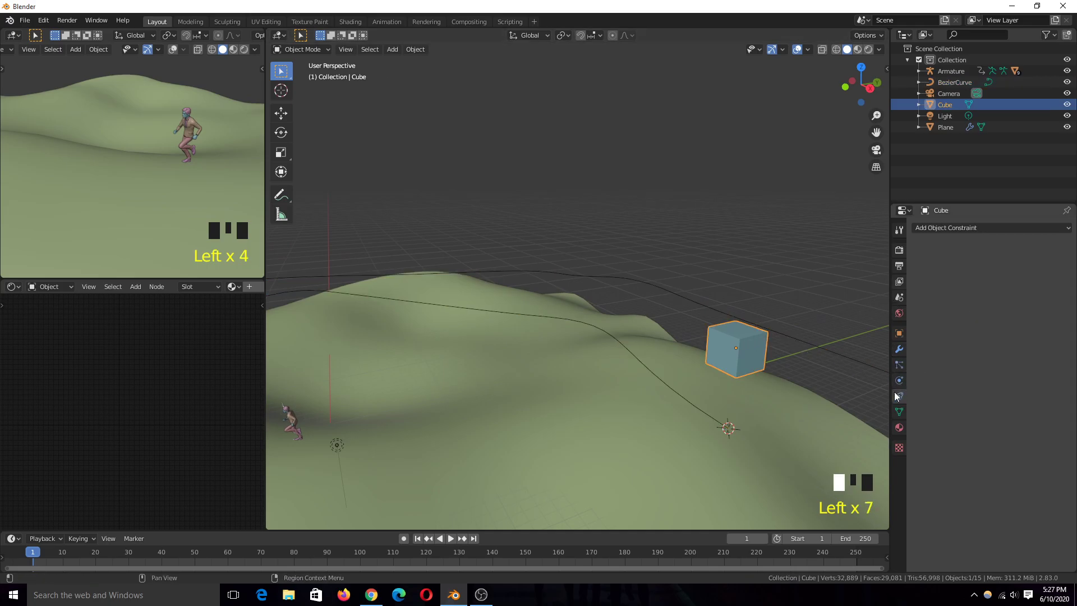
Add a Follow Path constraint to the cube with BezierCurve as the target.
click(1007, 228)
click(1042, 303)
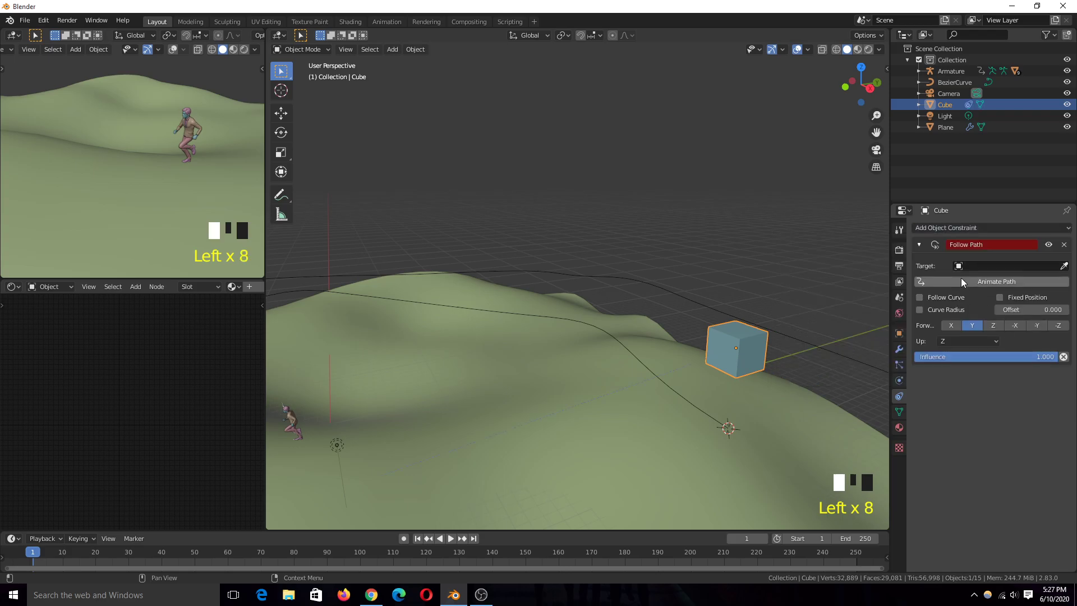
click(987, 266)
click(985, 282)
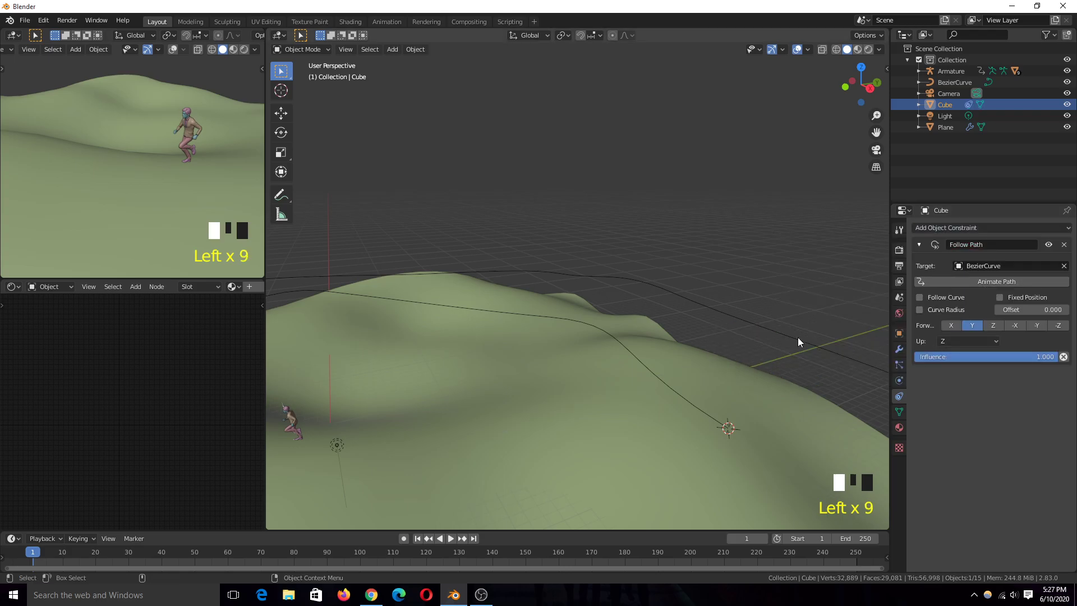
Play the animation to check whether the cube moves along the curve.
scroll(650, 342, down, 11)
scroll(651, 342, up, 3)
key(space)
scroll(650, 342, down, 1)
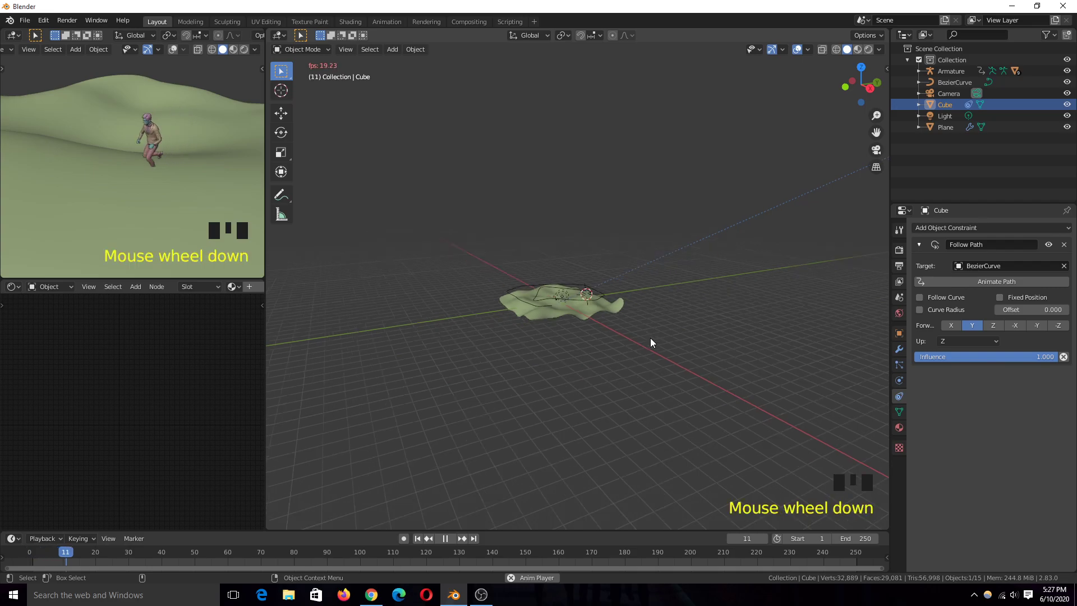
scroll(651, 341, down, 5)
scroll(650, 341, up, 4)
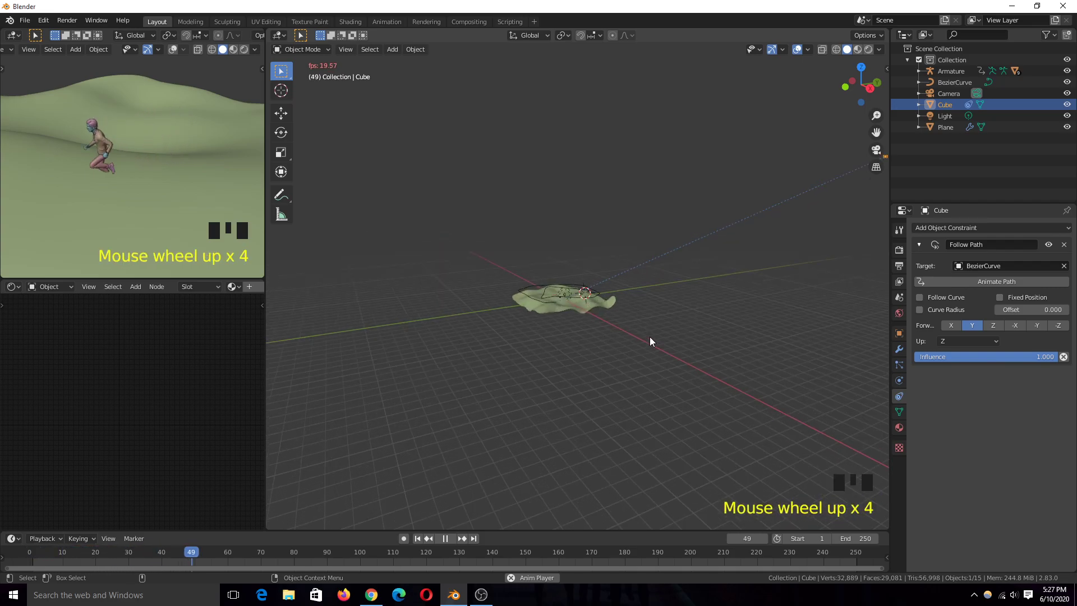
key(Escape)
scroll(628, 328, up, 4)
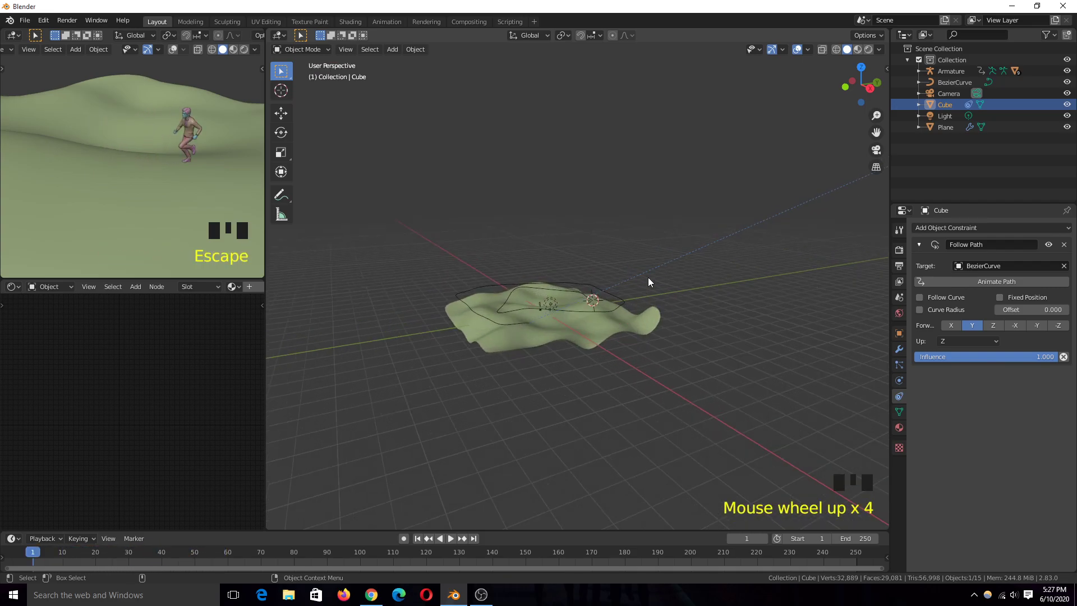
Animate the path in the cube's Follow Path constraint and play the animation to check the motion.
click(994, 282)
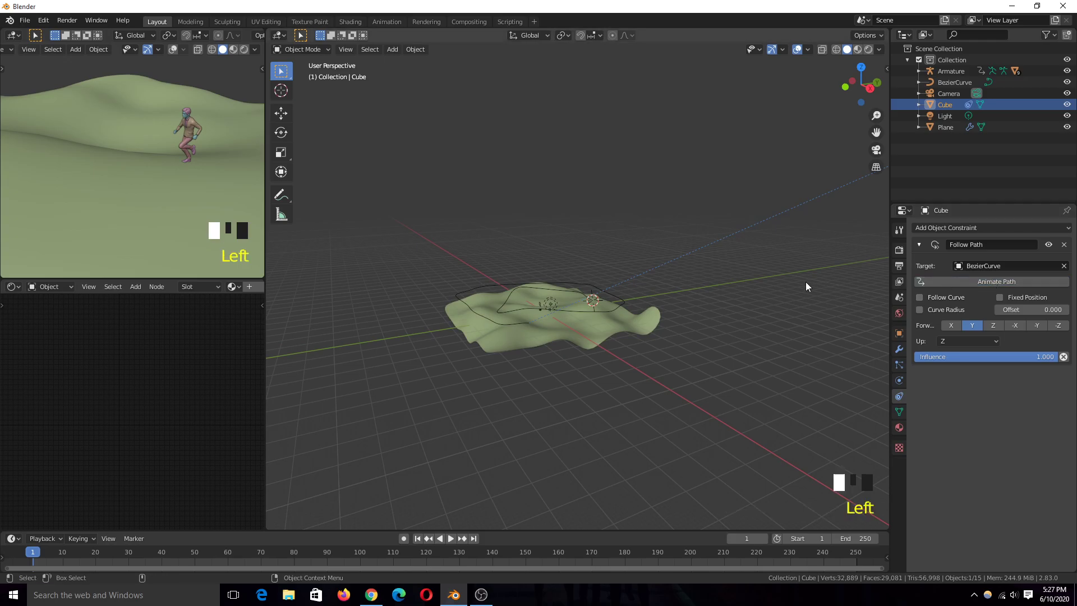
key(space)
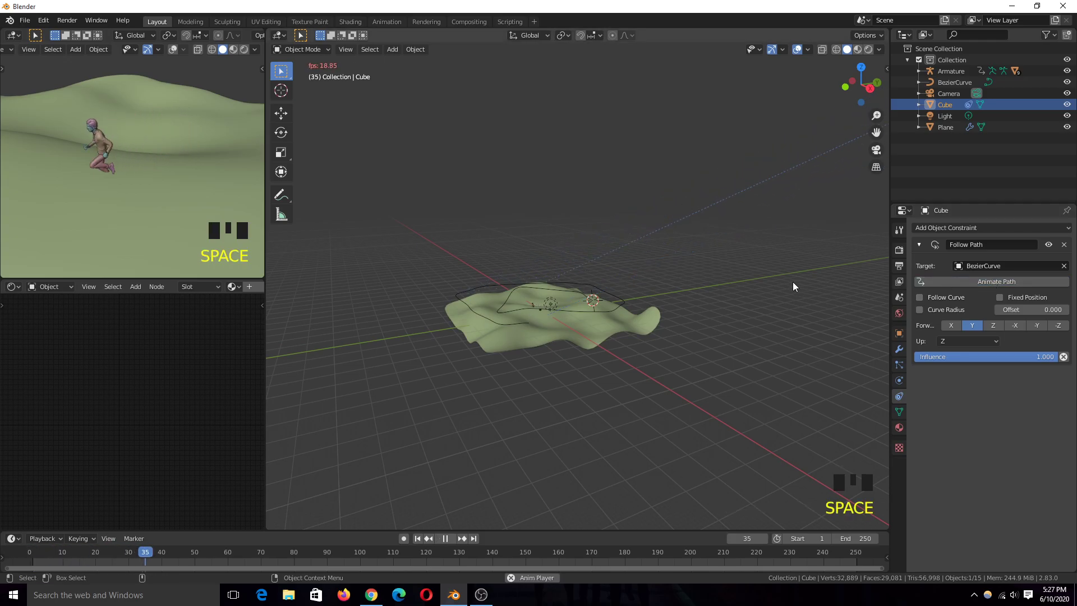
scroll(793, 282, down, 7)
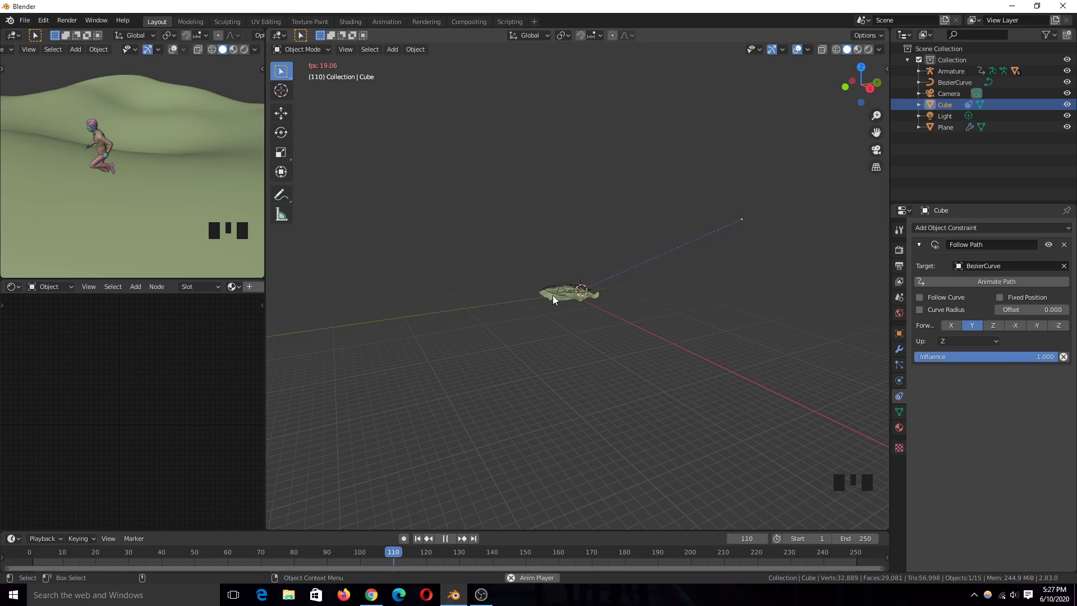
key(Escape)
Examine the cube's position relative to the curve and the terrain.
scroll(597, 288, up, 4)
scroll(641, 280, down, 5)
scroll(694, 261, up, 4)
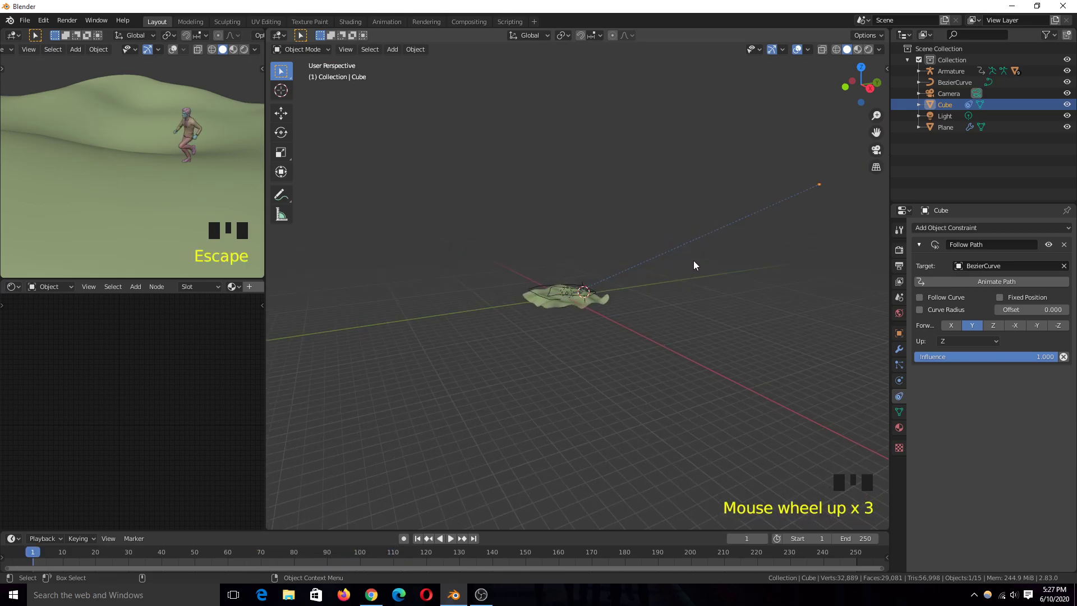
middle_drag(684, 298, 536, 340)
scroll(471, 331, up, 2)
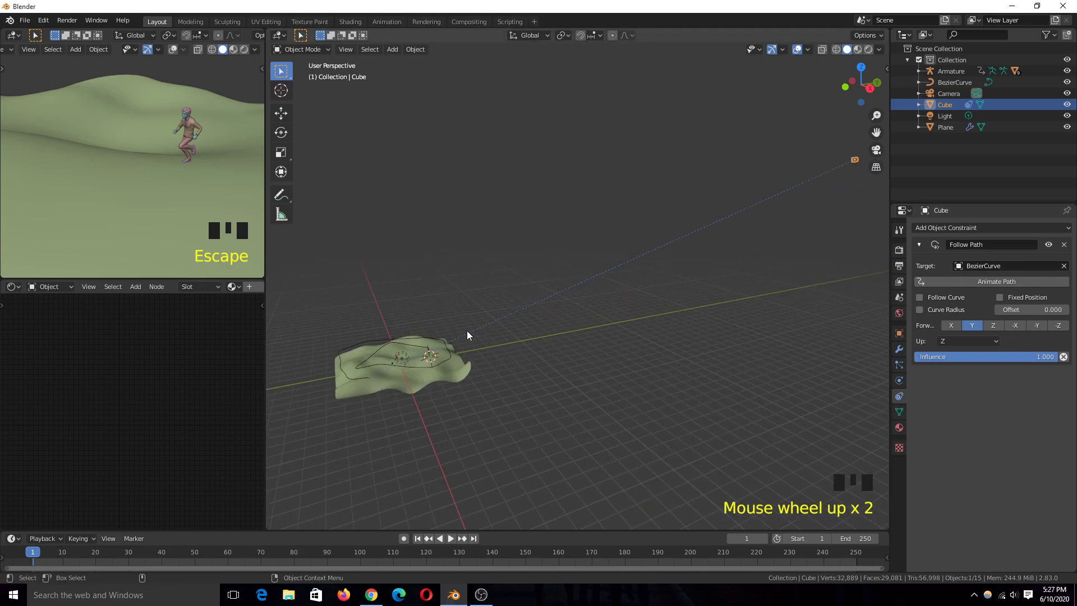
scroll(483, 338, down, 2)
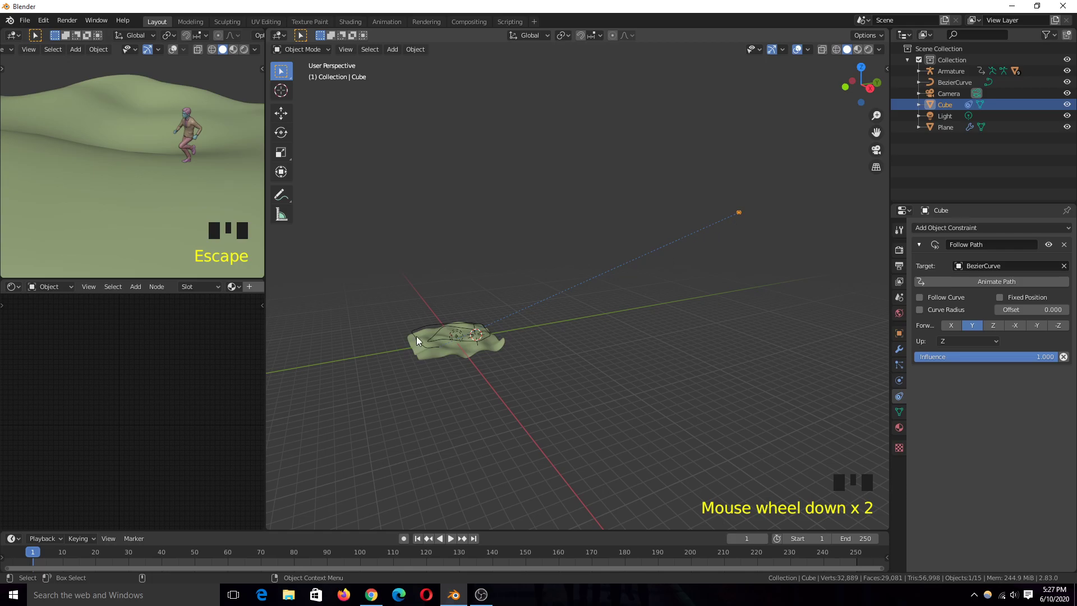
Move the cube from its distant position in toward the terrain.
key(g)
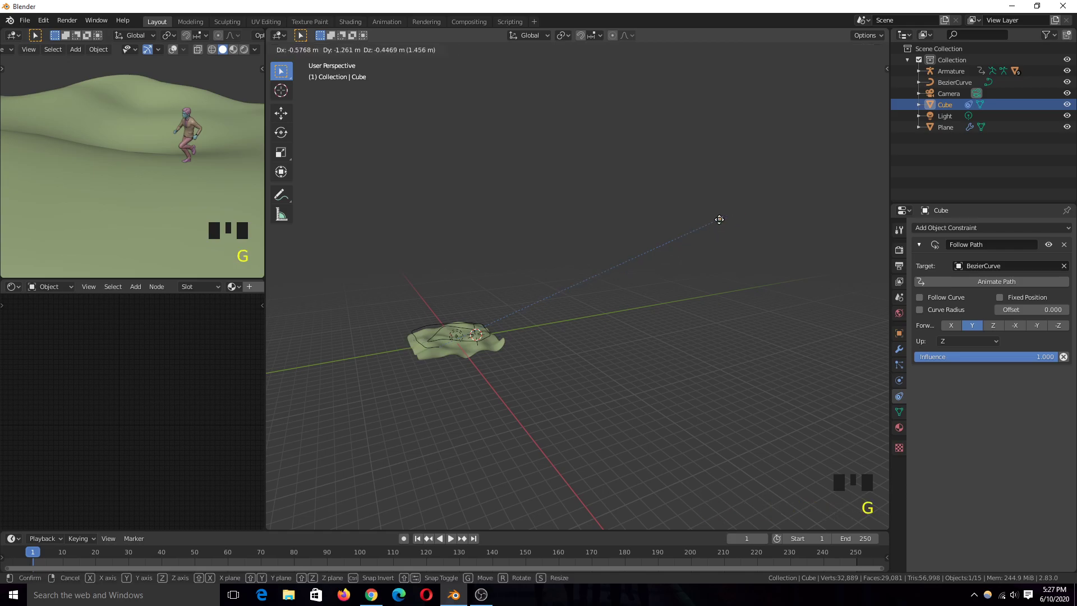
click(724, 223)
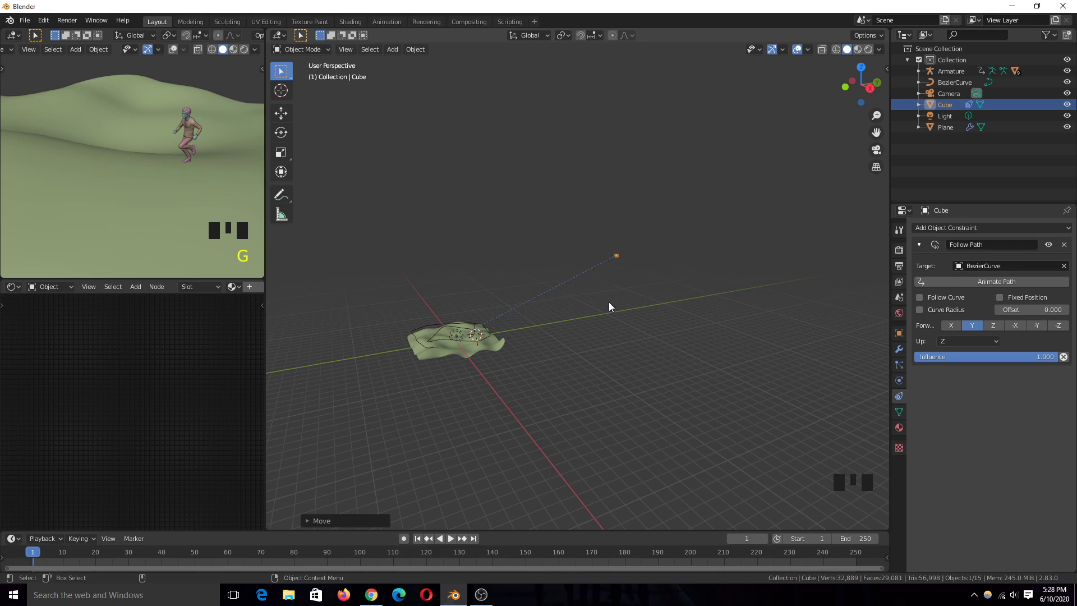
middle_drag(610, 306, 723, 233)
key(g)
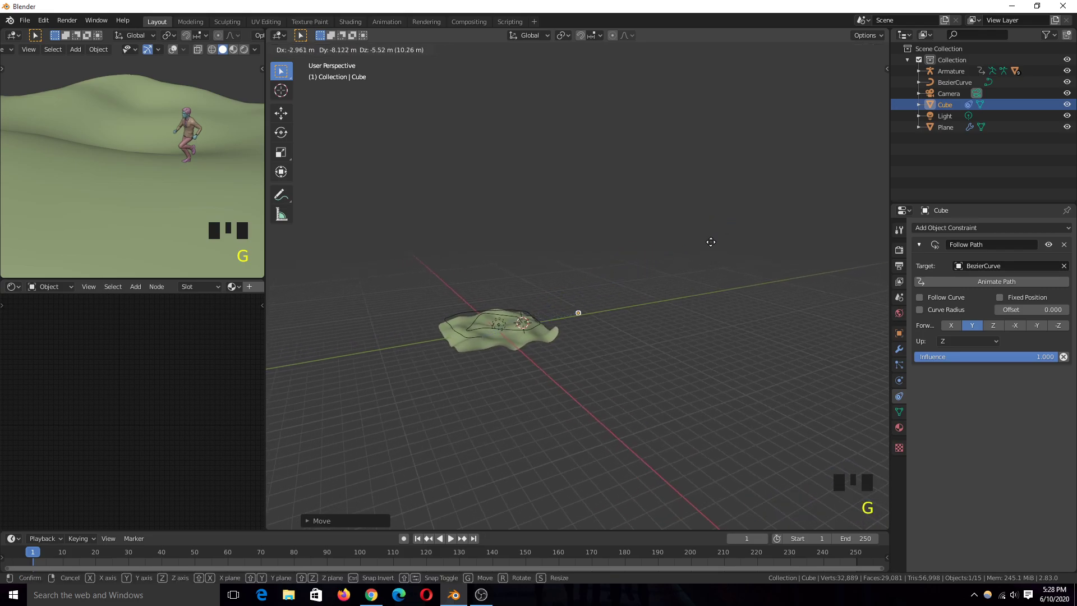
click(676, 241)
Move the cube freely through the scene, checking its distance from the curve from different angles.
key(KP_Decimal)
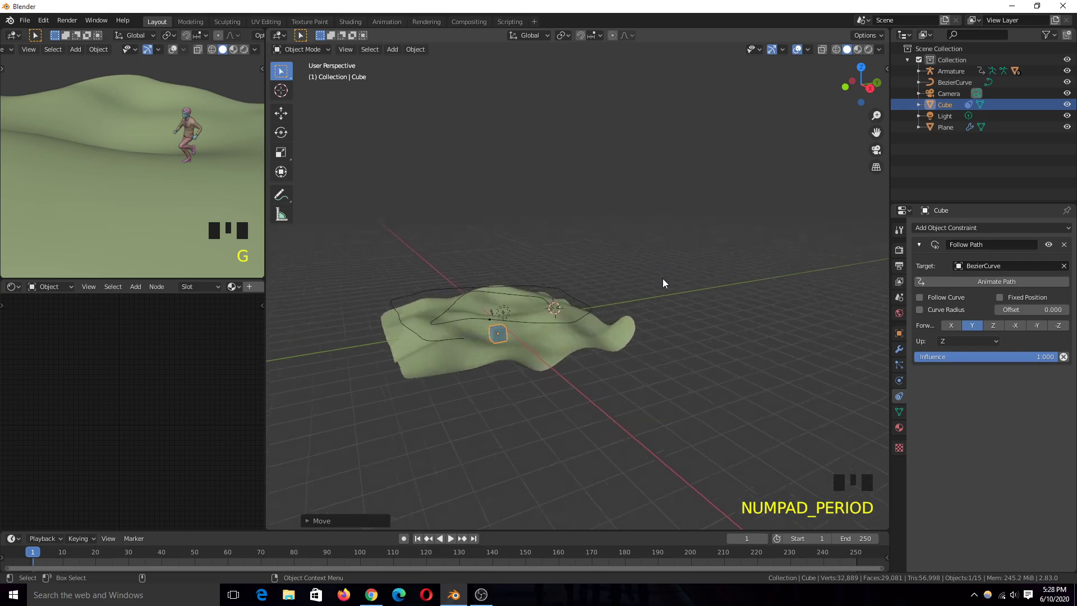
scroll(534, 291, down, 5)
key(grave)
scroll(474, 313, down, 5)
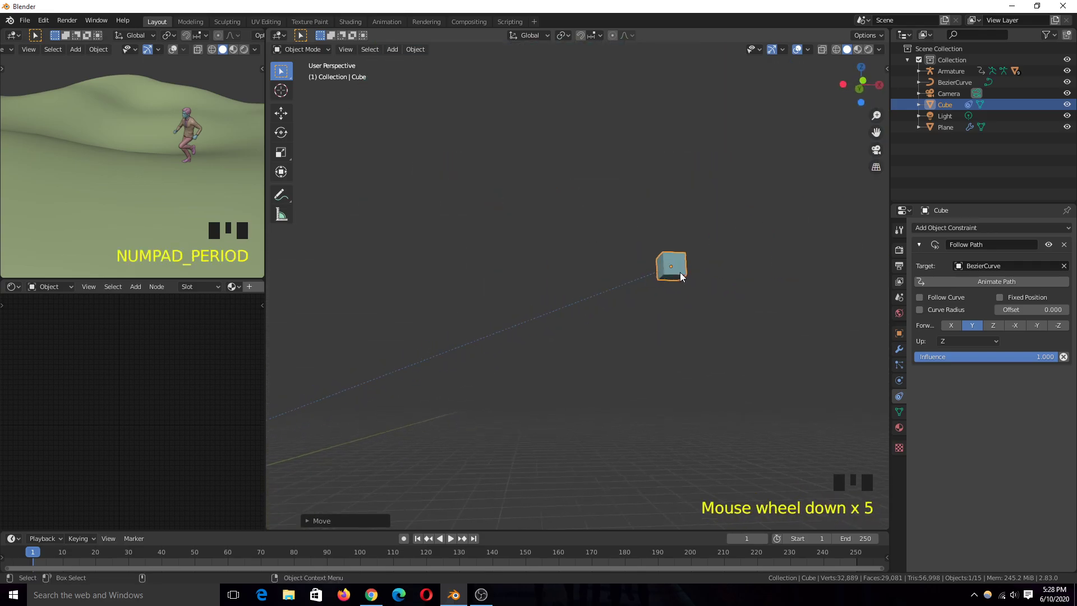
key(grave)
scroll(541, 313, down, 1)
key(g)
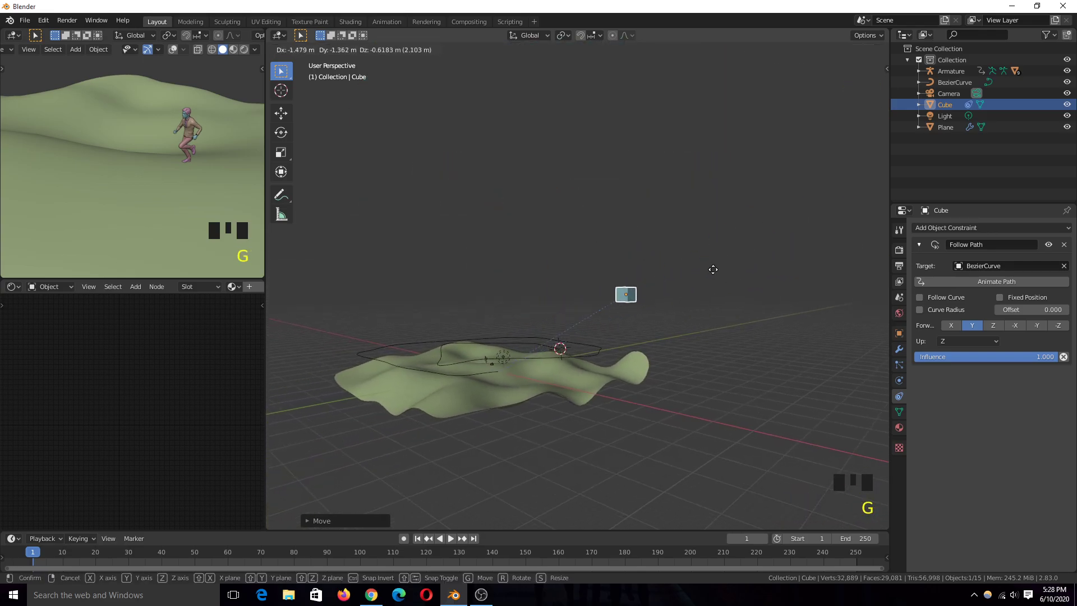
click(758, 262)
middle_drag(576, 308, 762, 277)
scroll(665, 331, down, 3)
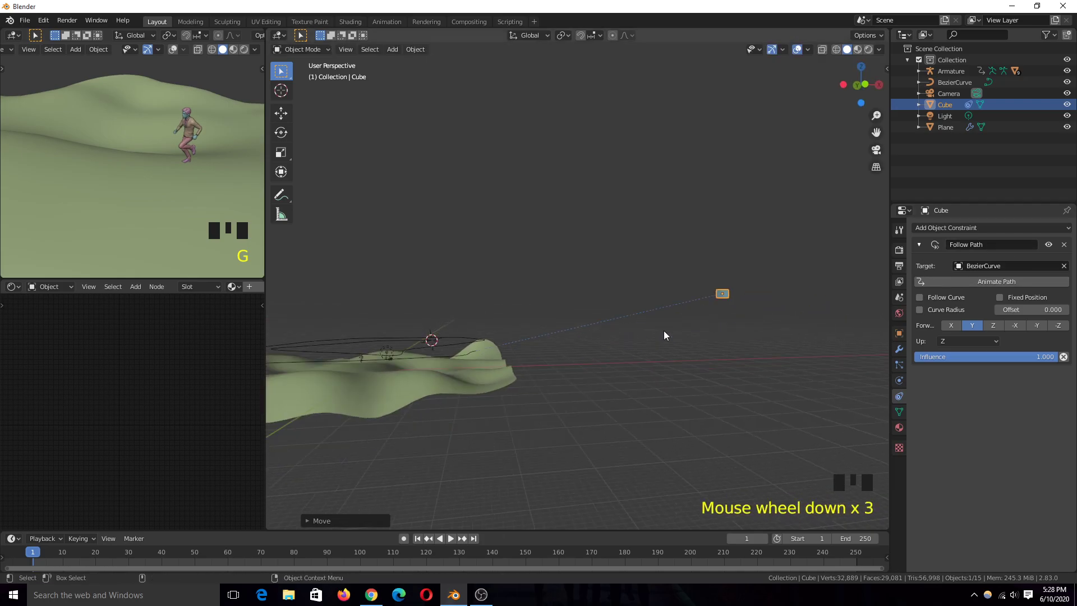
scroll(678, 319, up, 2)
key(g)
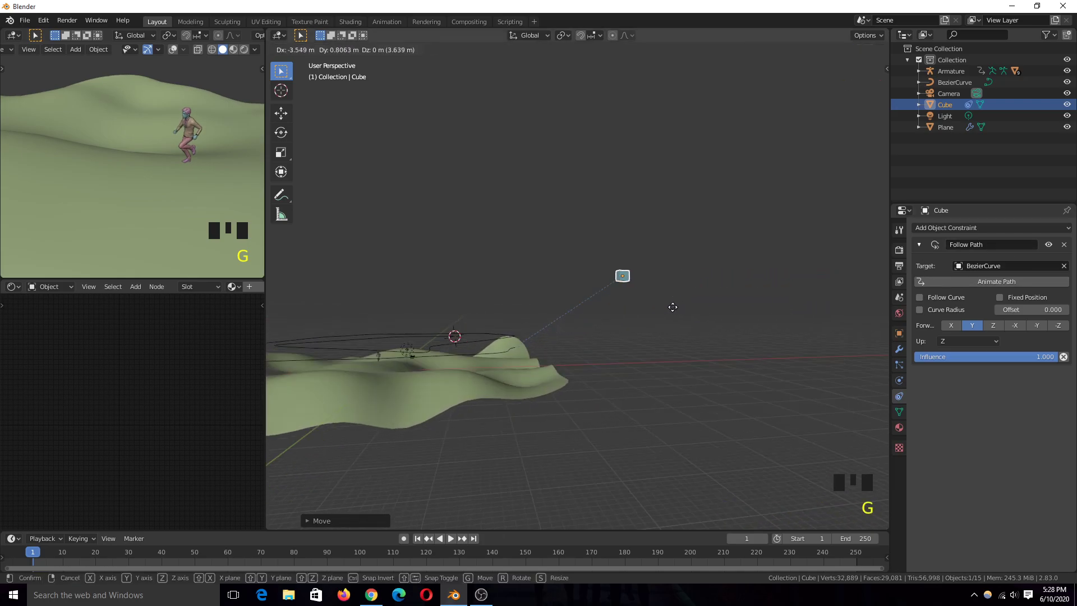
click(709, 305)
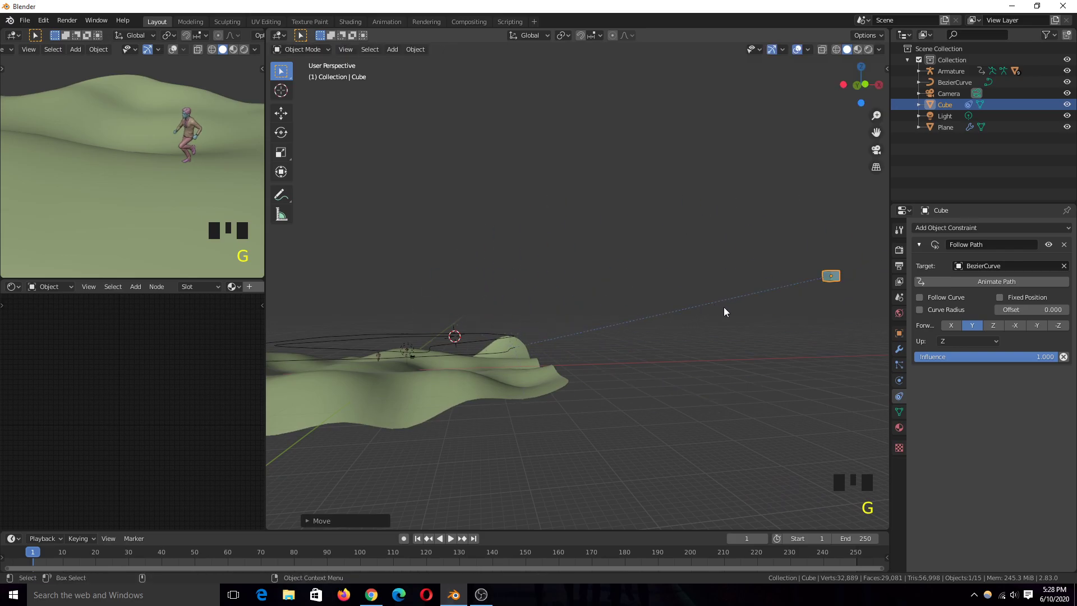
Move the cube in front view to the height and X position of the curve's start point.
key(KP_1)
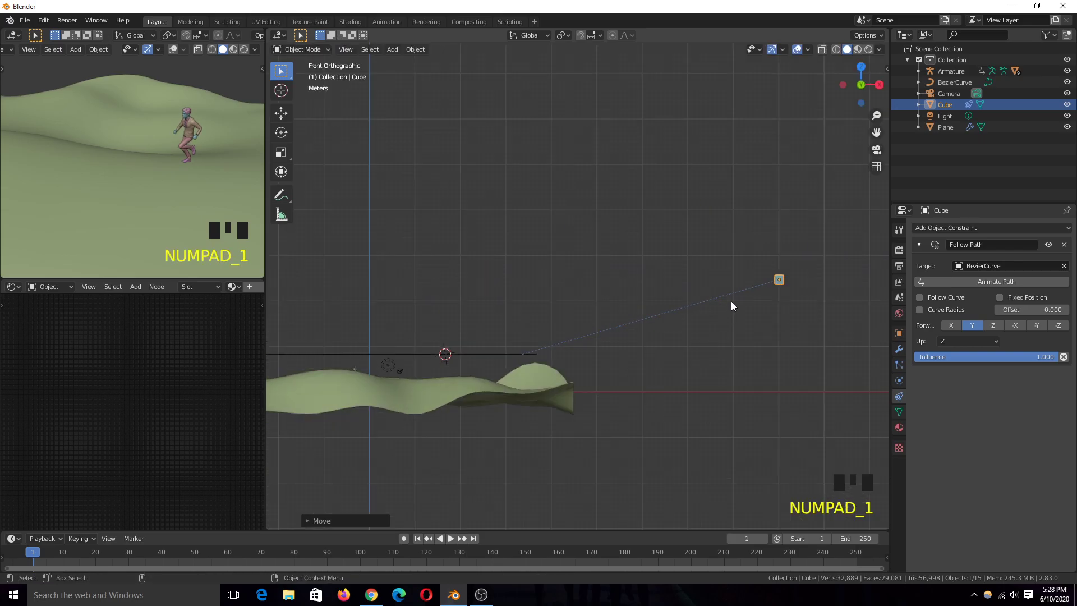
key(g)
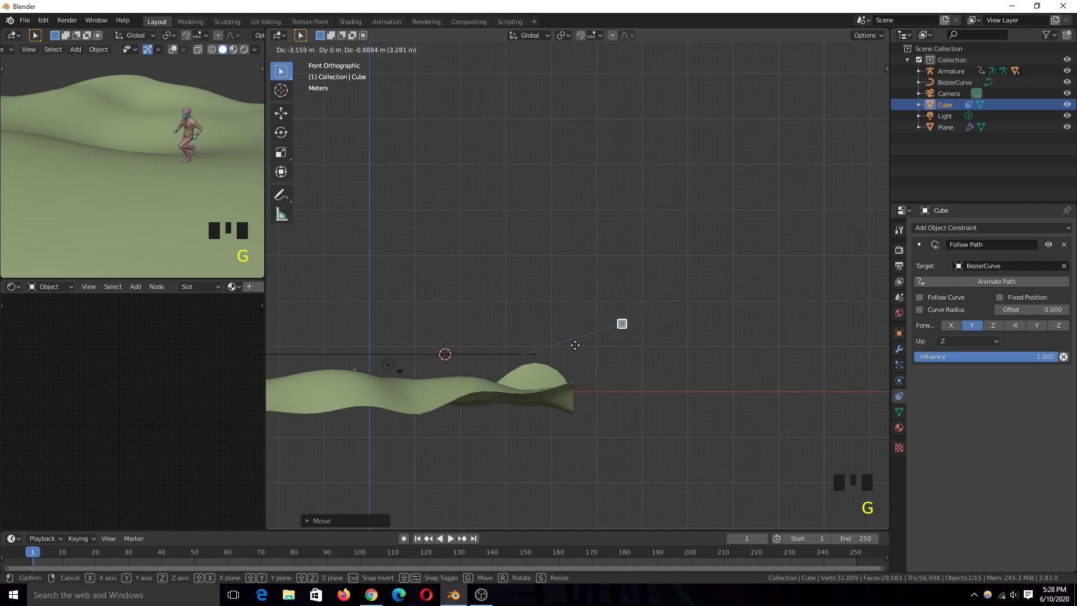
click(496, 367)
Move the cube in top view onto the end of the curve near the terrain's corner.
key(KP_Decimal)
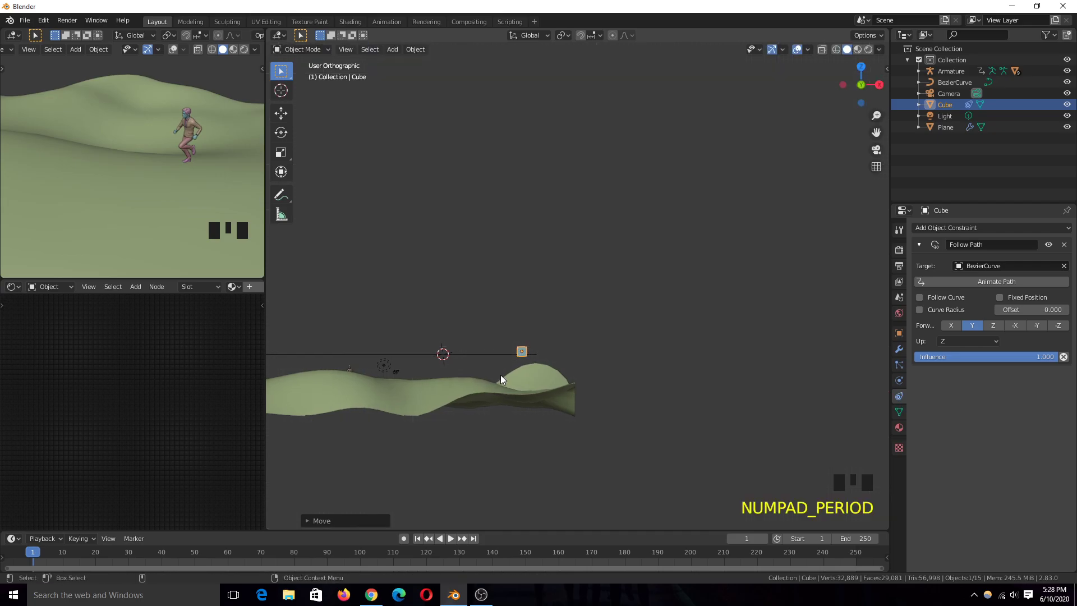
key(KP_7)
scroll(536, 371, down, 18)
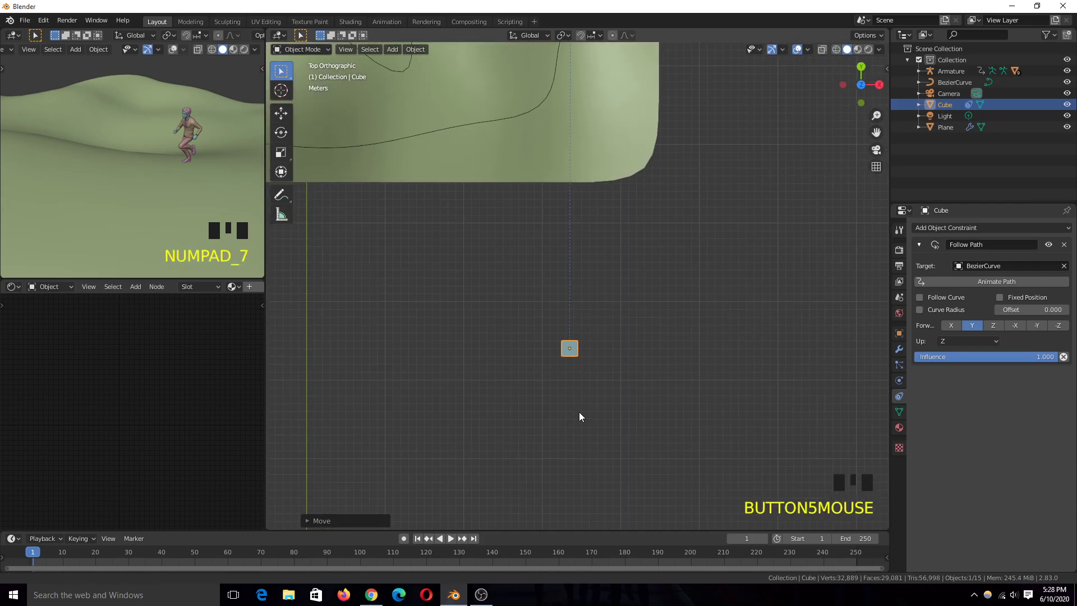
scroll(580, 374, up, 2)
key(g)
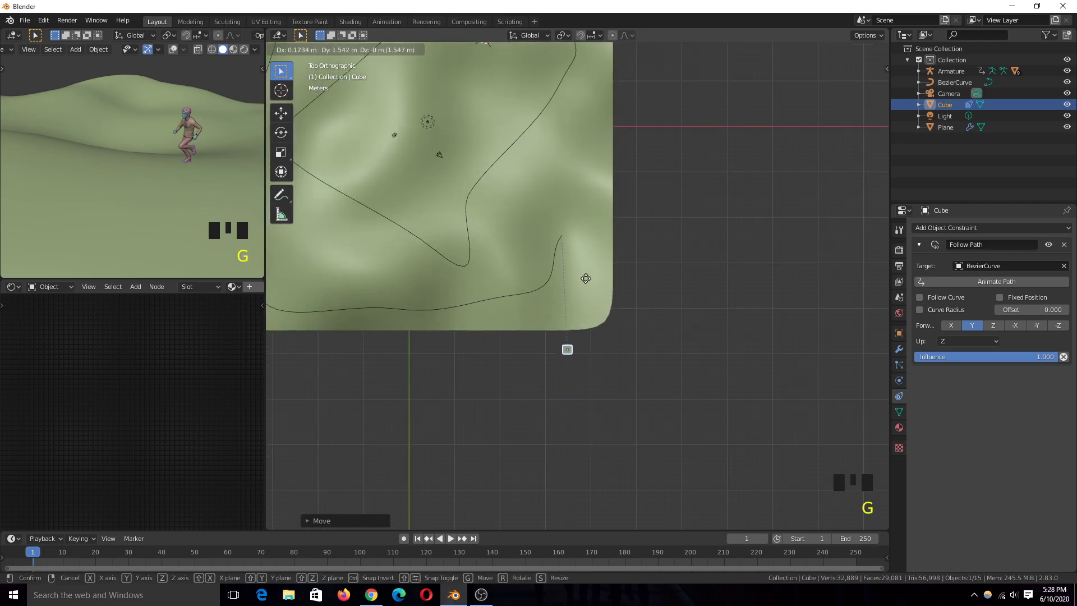
click(576, 200)
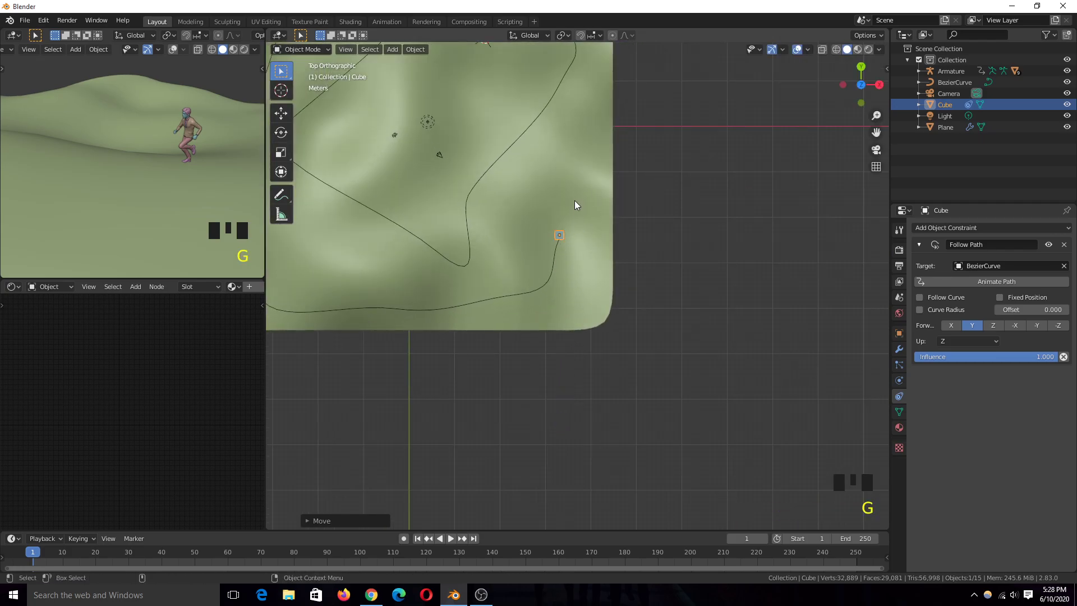
Align the cube's origin precisely with the curve's start point in wireframe top view.
key(KP_Decimal)
scroll(641, 270, down, 6)
key(shift+z)
scroll(578, 320, up, 5)
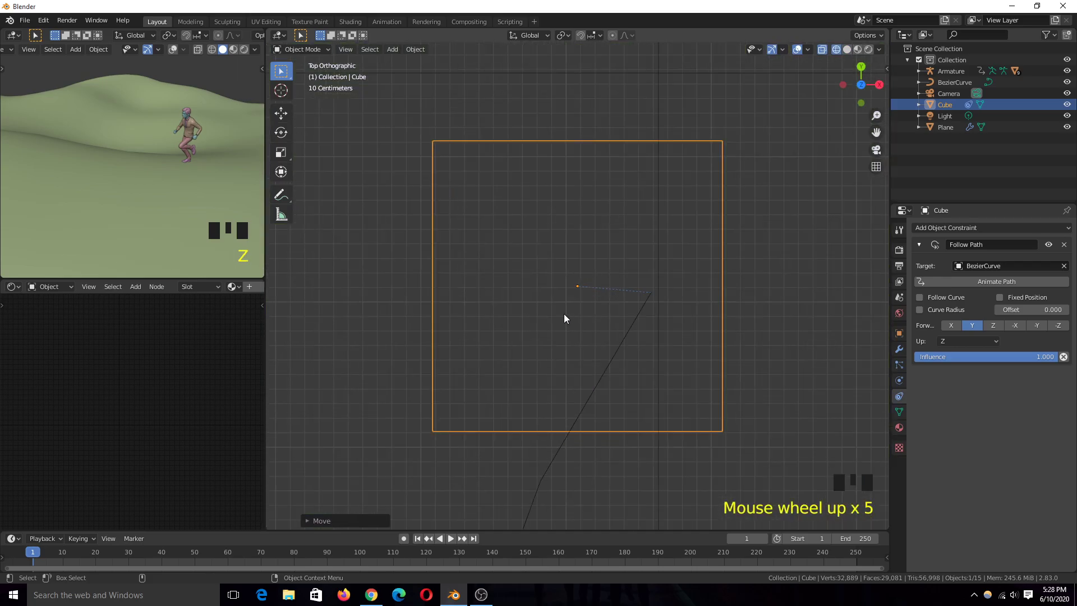
key(g)
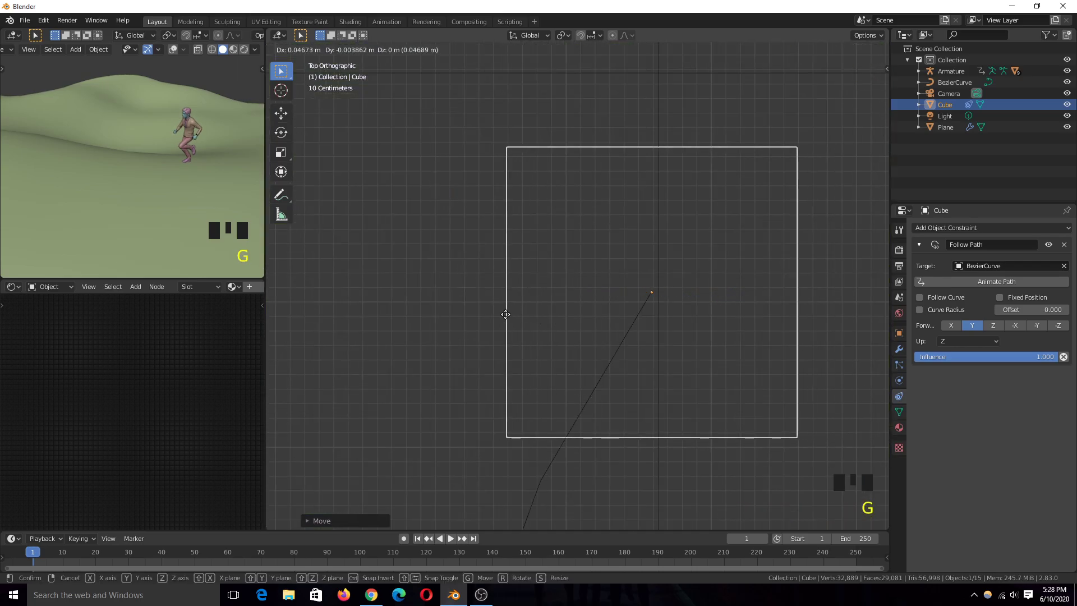
click(506, 320)
Adjust the cube's height along the global Z axis in front view to meet the curve's start point.
key(KP_1)
key(h)
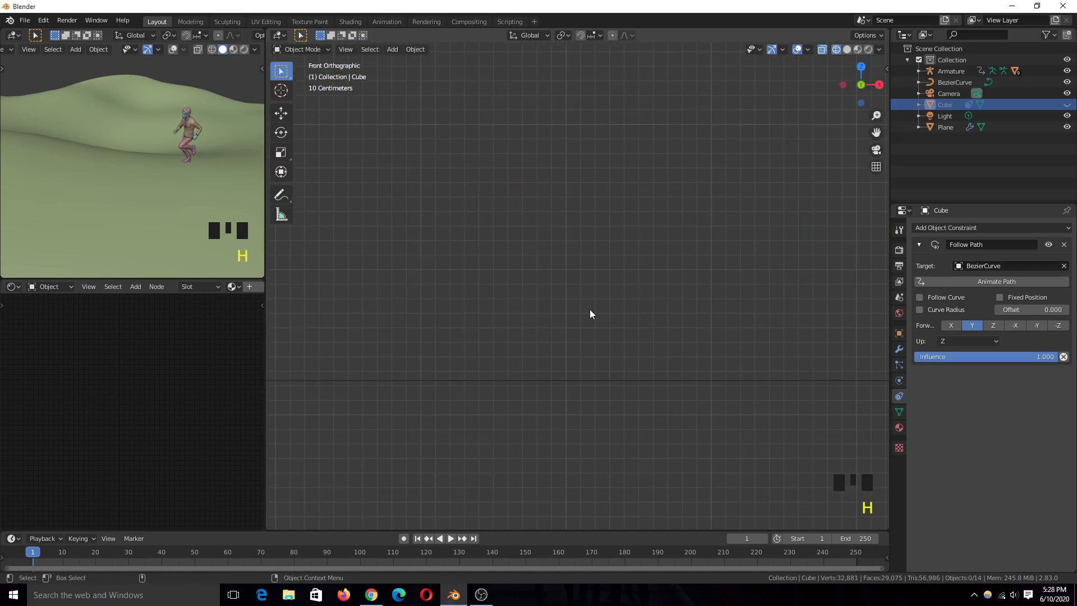
key(alt+h)
key(g)
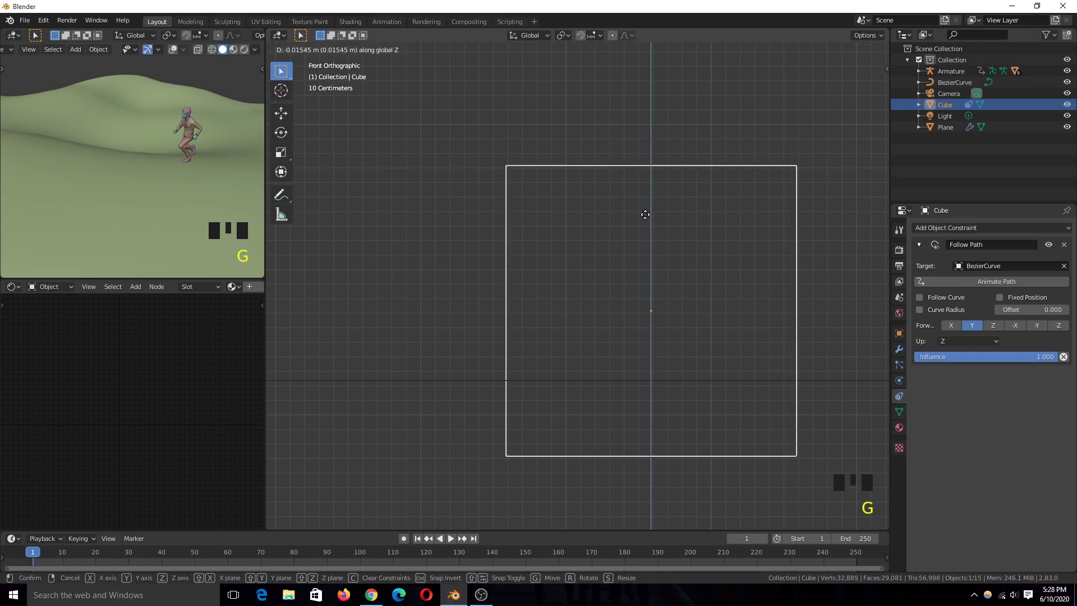
click(649, 241)
Return to solid shading and play the animation to check the cube's travel along the curve.
key(grave)
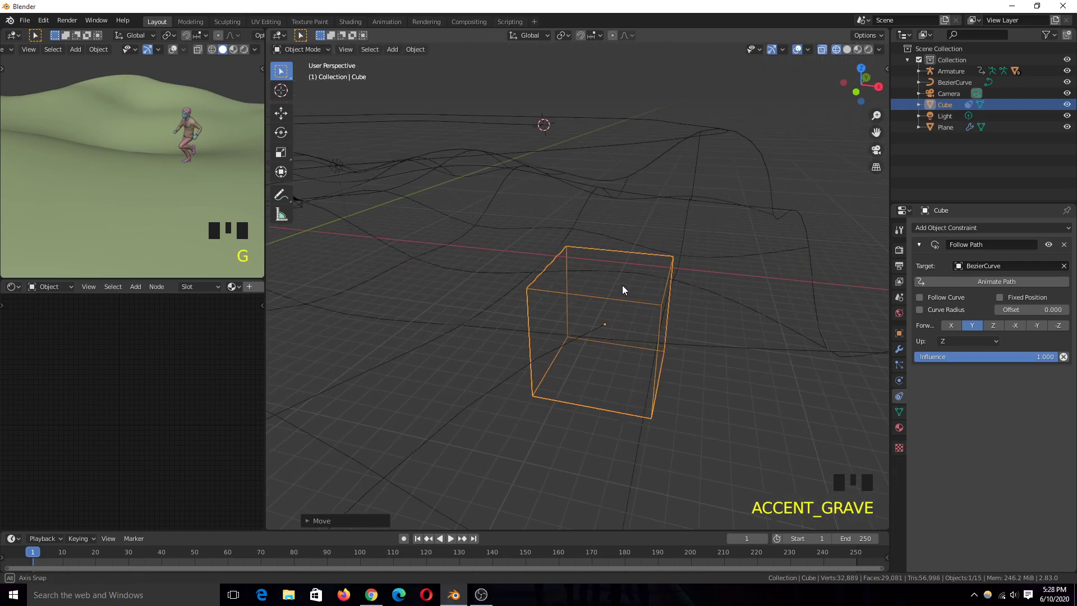
scroll(622, 285, down, 4)
scroll(645, 290, down, 2)
key(space)
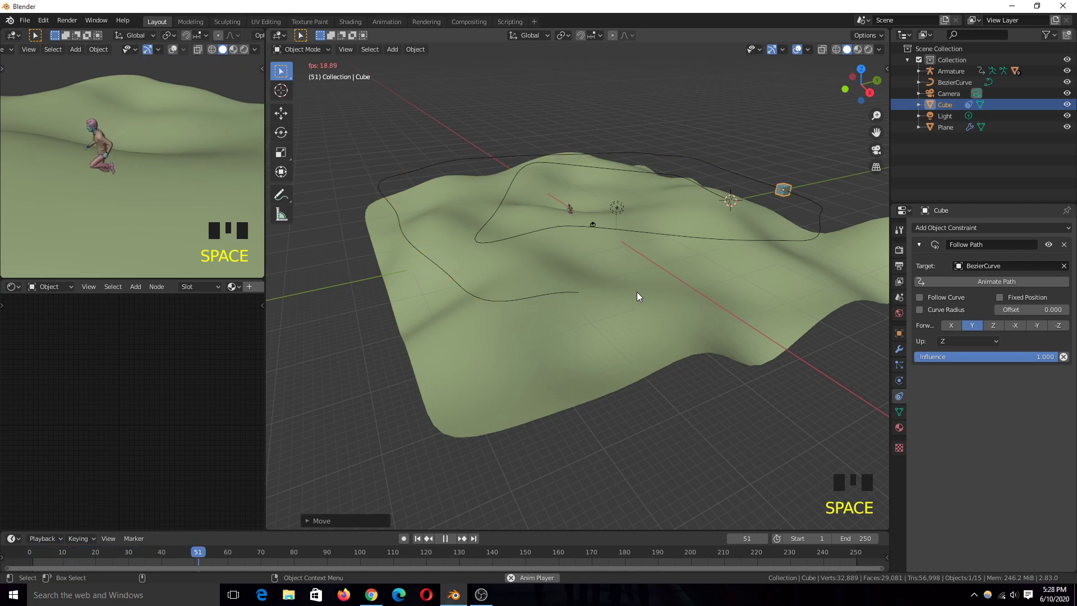
key(Escape)
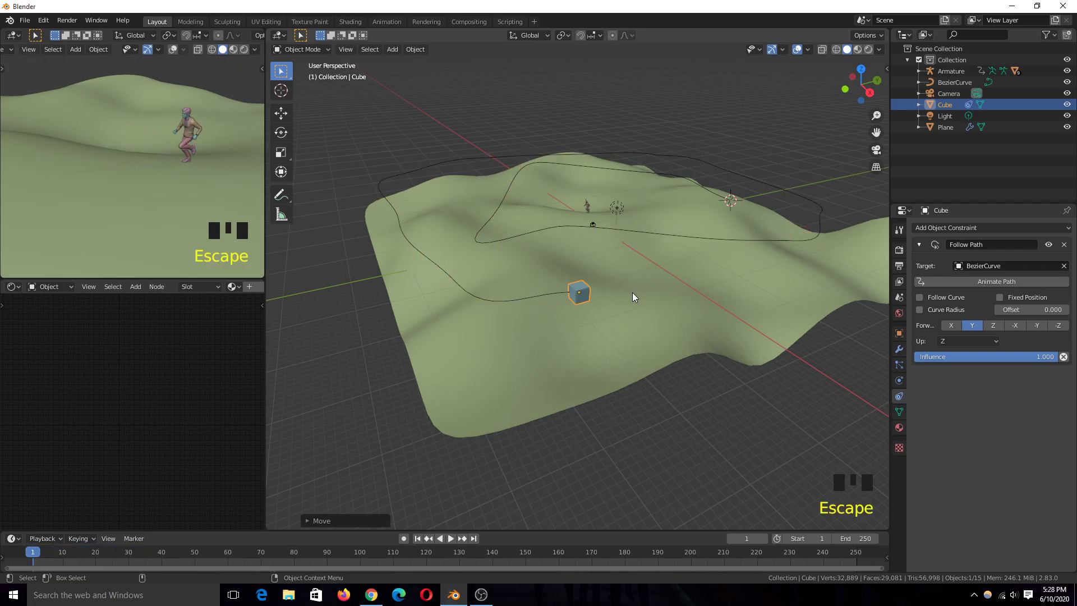
Add a Shrinkwrap modifier to the Bezier curve with Plane as the target.
click(500, 300)
key(grave)
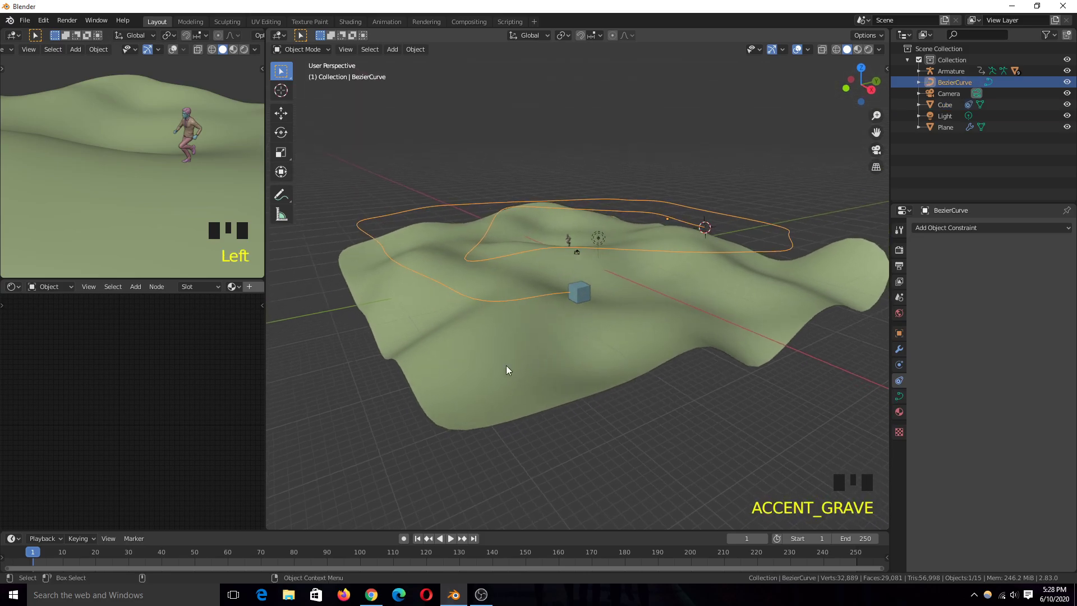
key(grave)
key(grave)
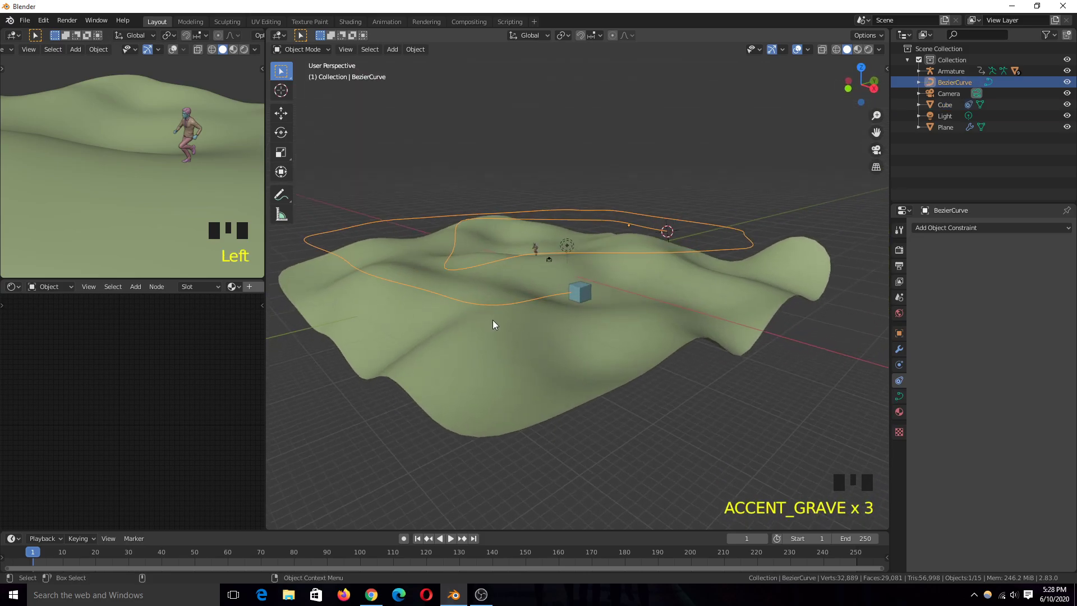
click(618, 209)
click(628, 211)
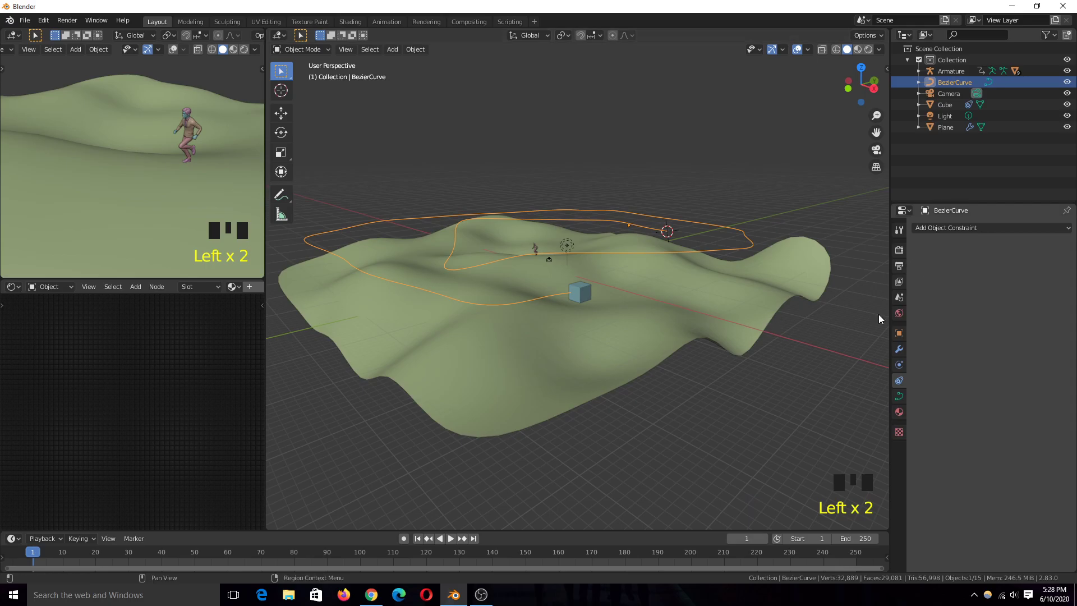
click(899, 349)
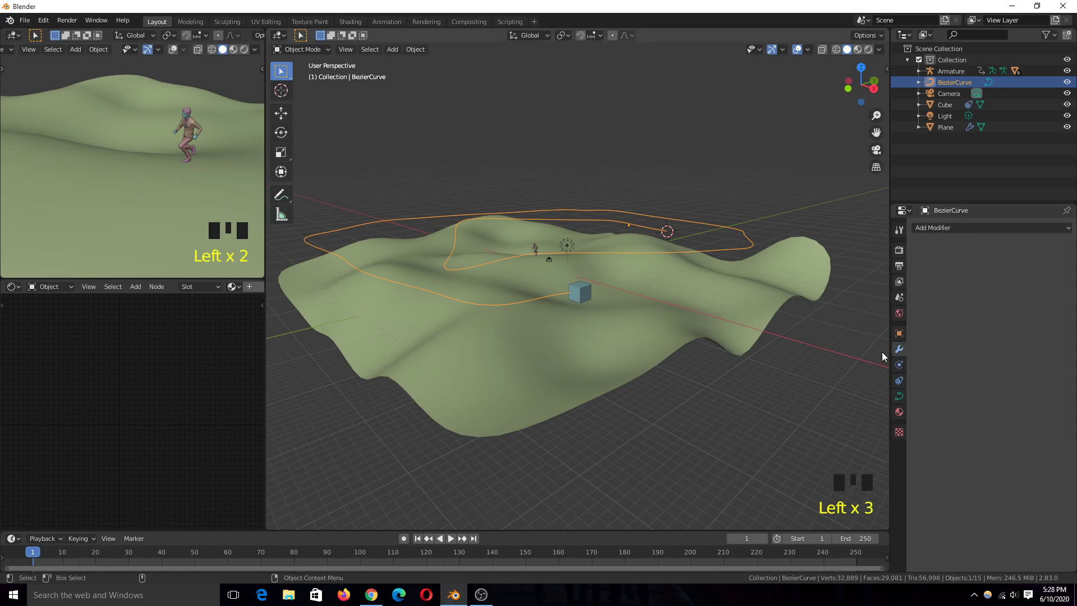
click(992, 227)
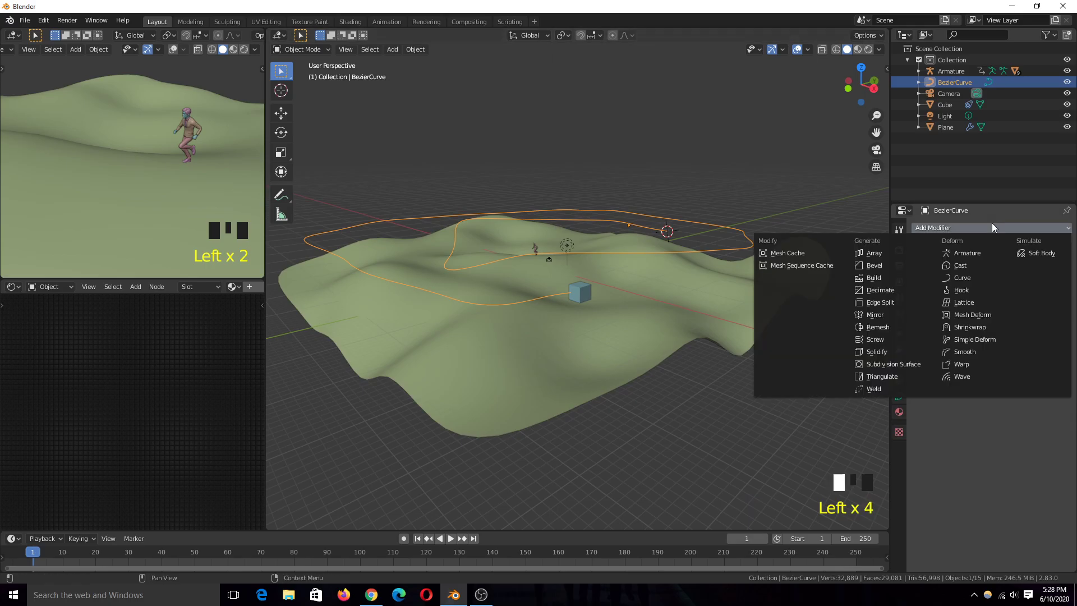
click(985, 328)
click(679, 298)
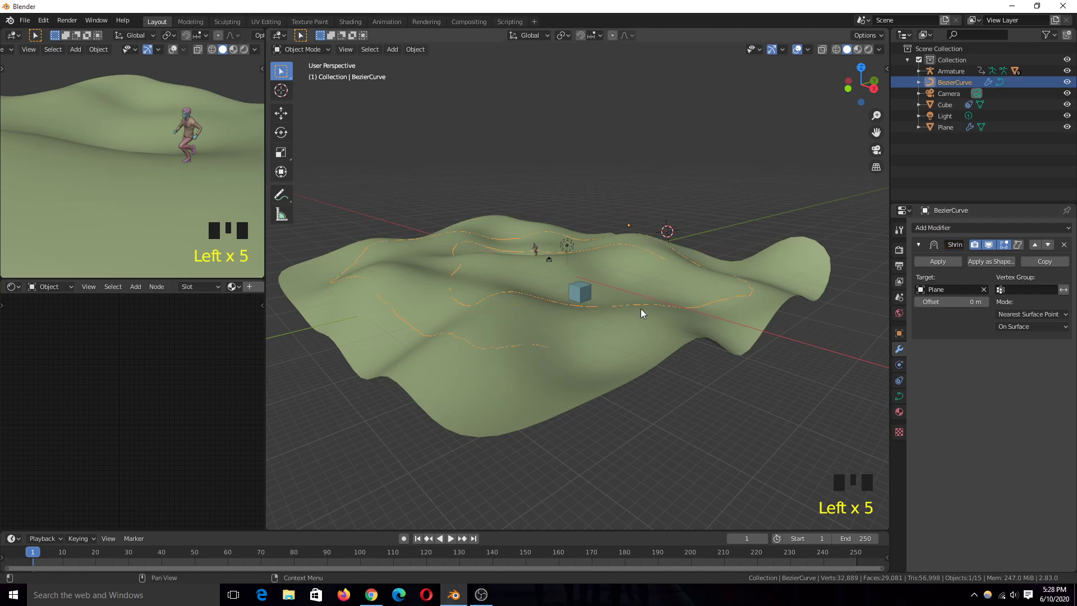
Play the animation to check whether the cube follows the shrinkwrapped curve over the terrain.
key(grave)
middle_drag(634, 313, 642, 359)
scroll(667, 318, down, 3)
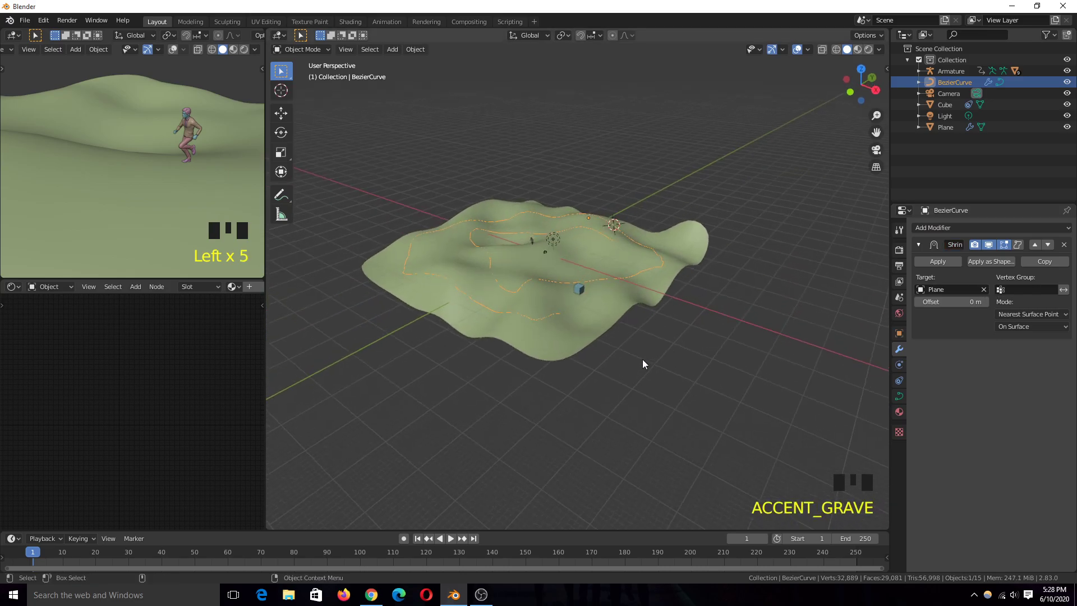
key(space)
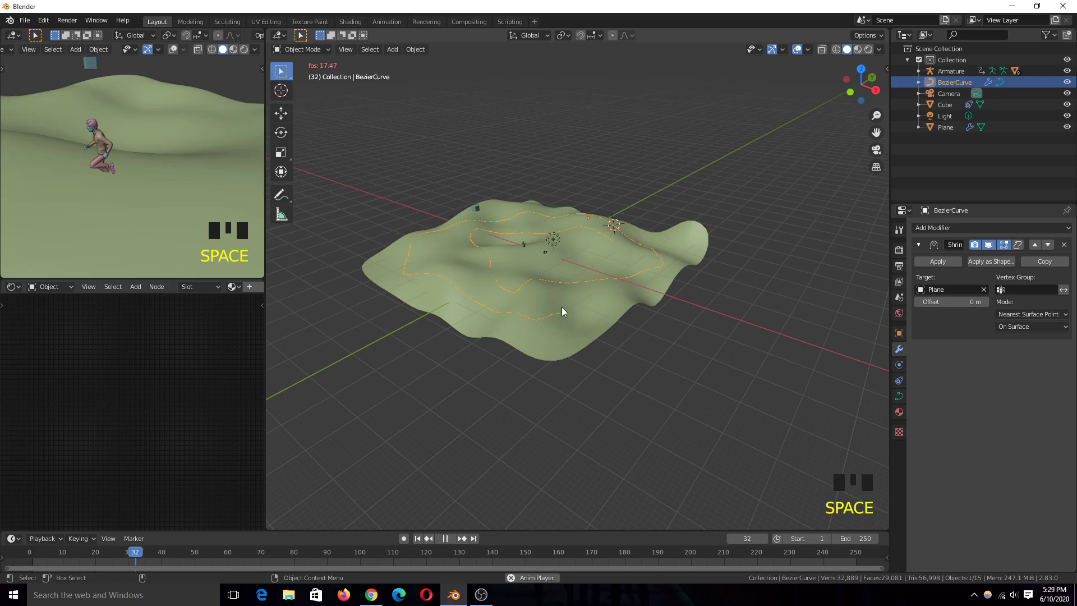
key(Escape)
Enable the Shrinkwrap modifier's effect on the curve's spline points and play the animation to check the cube's path.
key(grave)
middle_drag(530, 277, 429, 220)
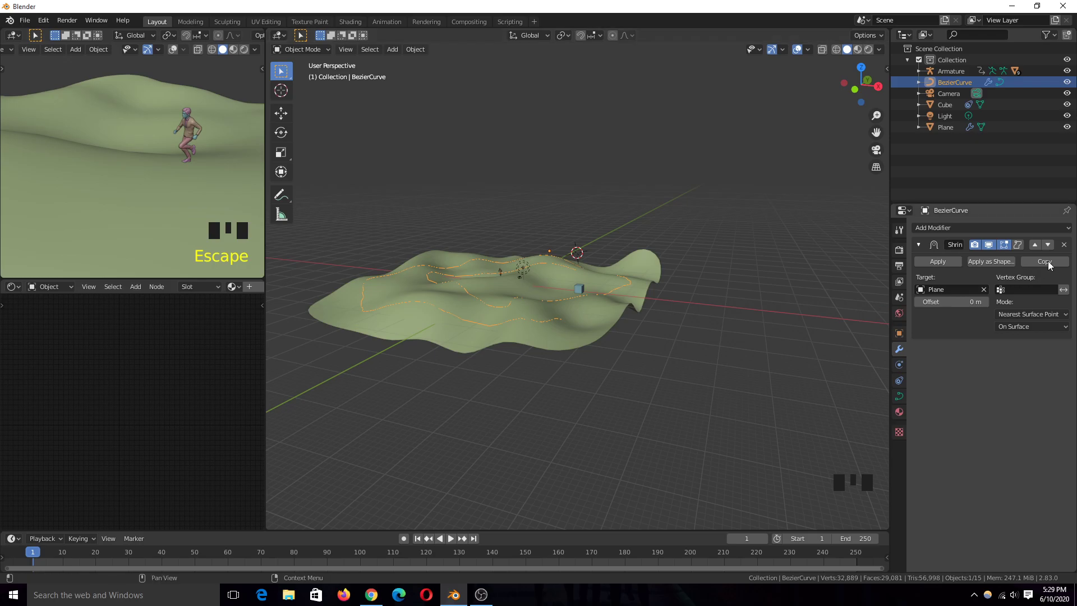
click(1018, 247)
scroll(703, 337, up, 4)
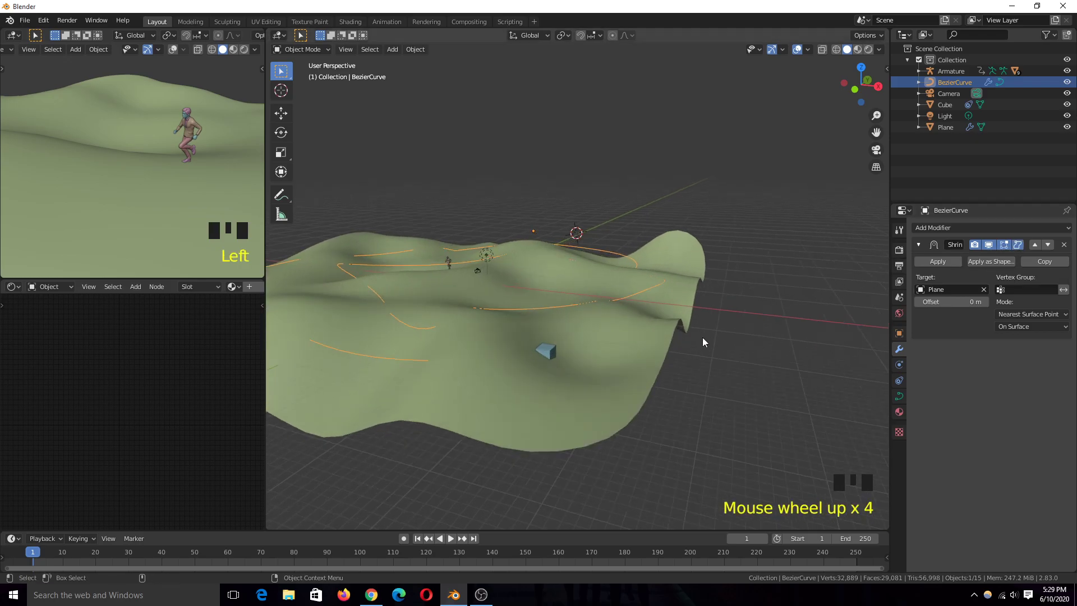
key(space)
scroll(675, 347, down, 1)
scroll(670, 345, down, 2)
scroll(717, 338, down, 3)
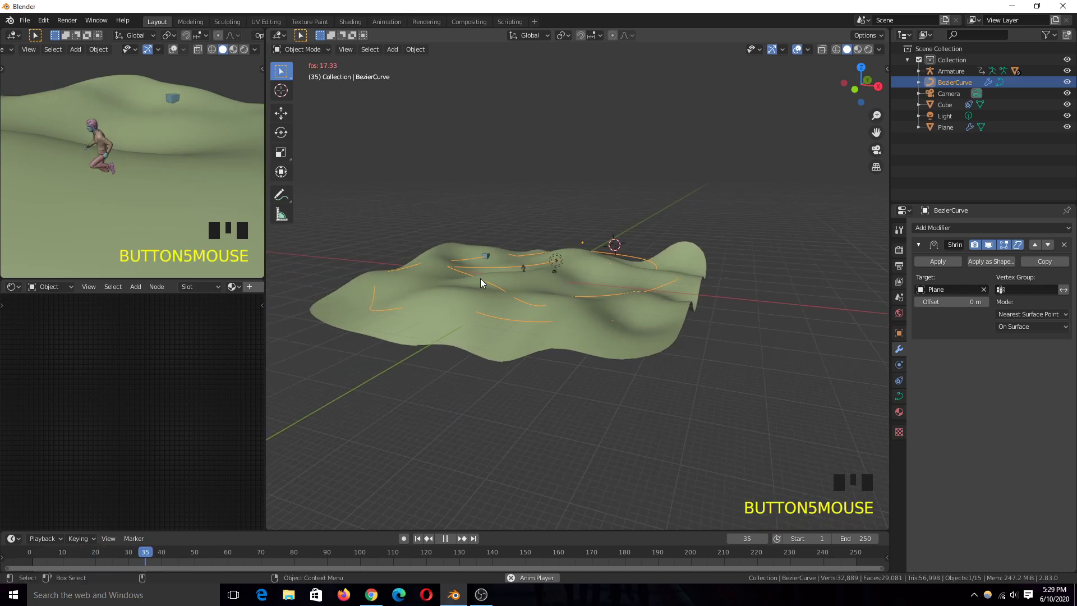
key(Escape)
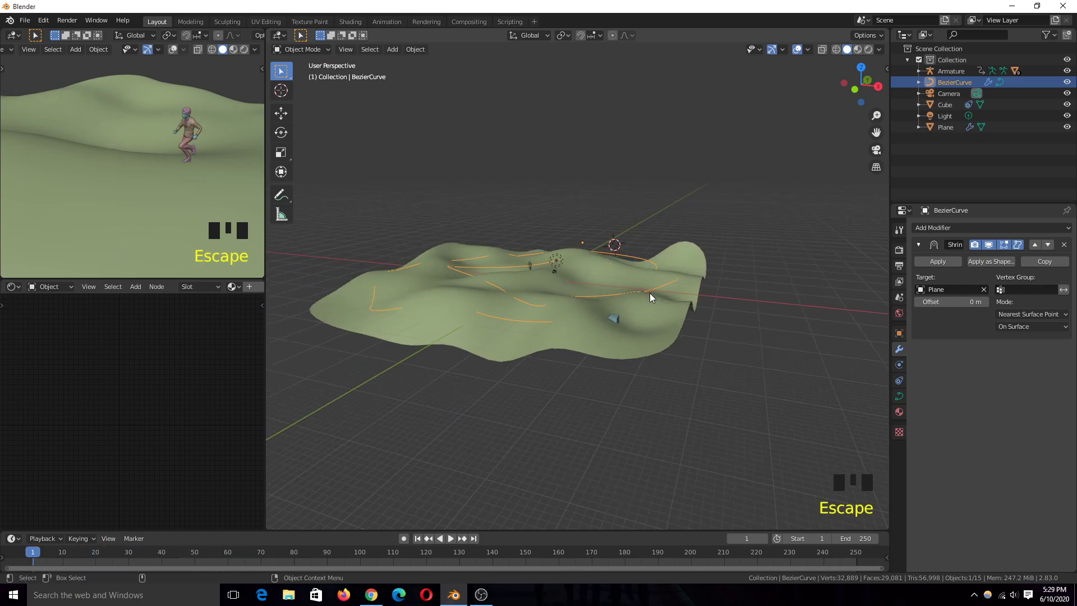
Examine how the curve sits against the terrain surface and select the terrain plane.
scroll(745, 273, up, 4)
scroll(679, 302, down, 5)
middle_drag(745, 272, 580, 252)
scroll(701, 314, down, 2)
scroll(662, 274, up, 3)
click(578, 242)
click(593, 237)
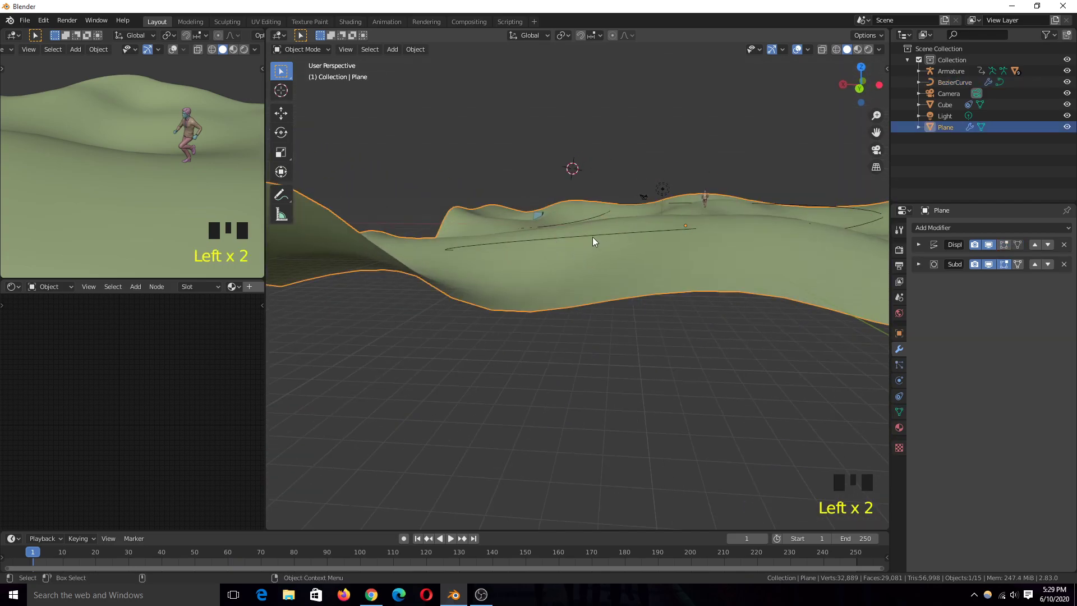
Select the Bezier curve on the terrain and enter Edit Mode to work on its control points.
key(grave)
key(grave)
click(538, 261)
click(539, 260)
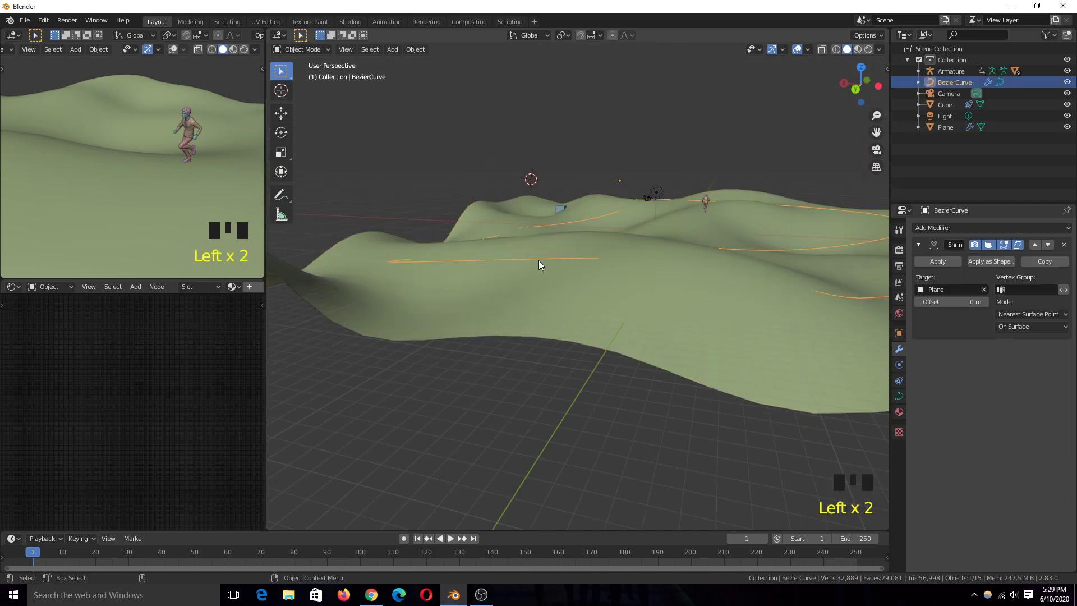
key(grave)
key(grave)
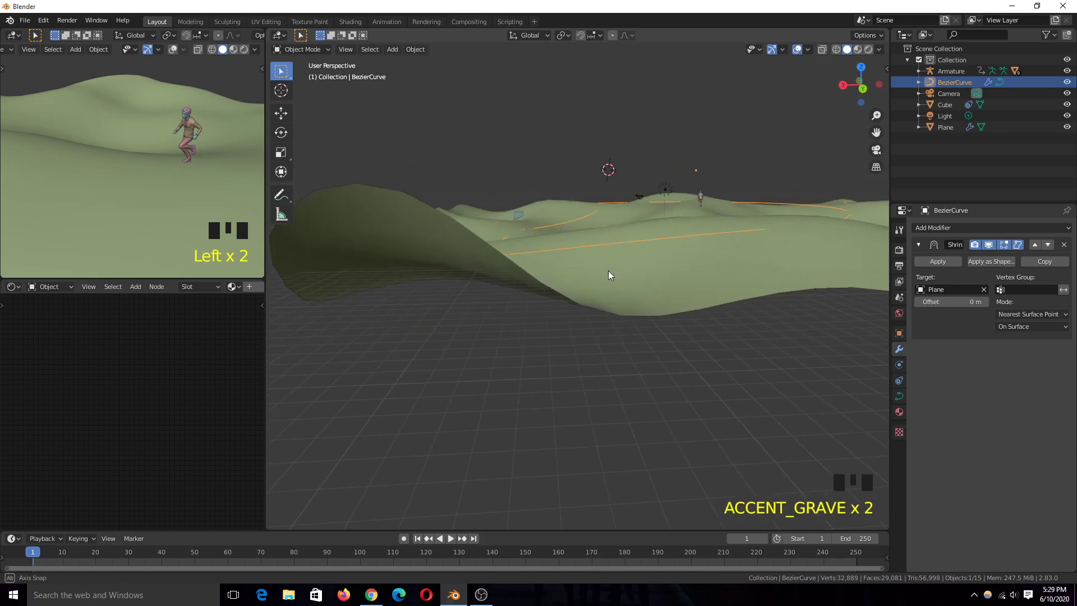
scroll(606, 275, down, 2)
key(grave)
key(Tab)
scroll(594, 293, up, 1)
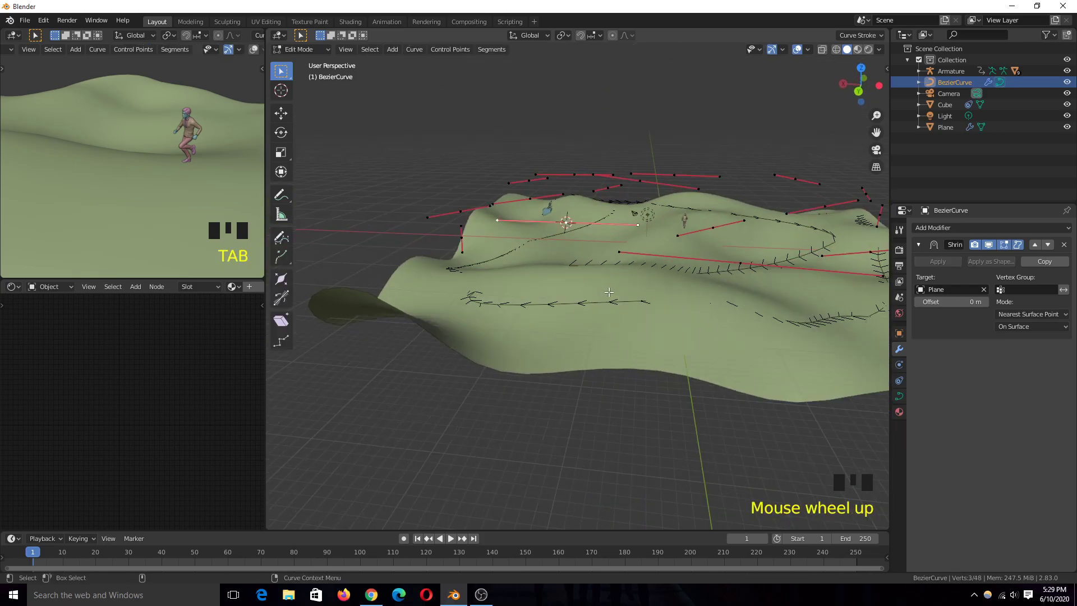
Select all of the curve's control points and subdivide its segments.
scroll(609, 292, down, 3)
key(grave)
key(grave)
key(a)
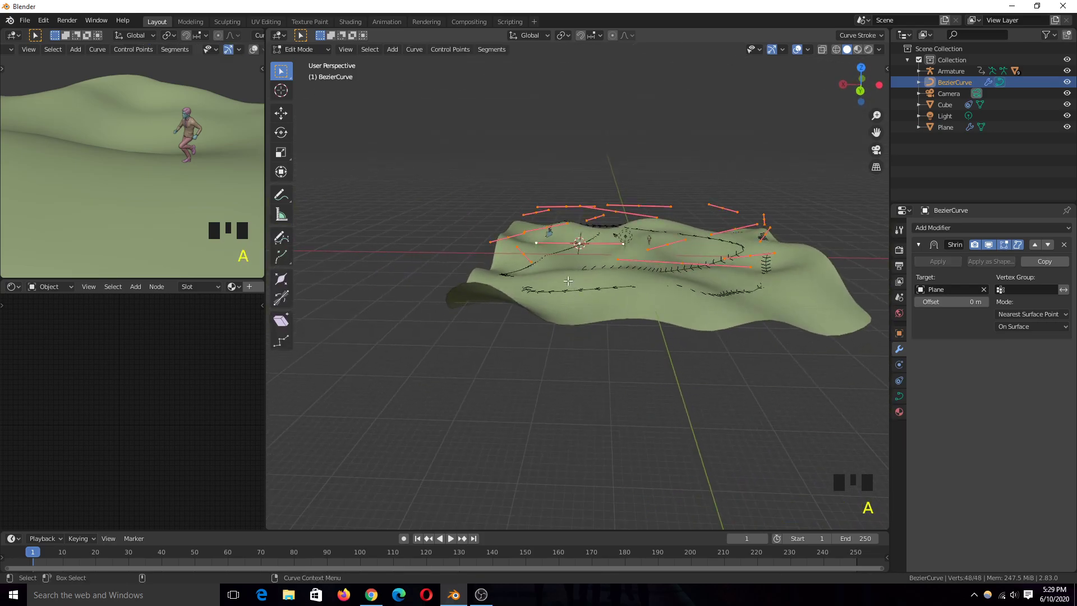
key(grave)
key(grave)
key(grave)
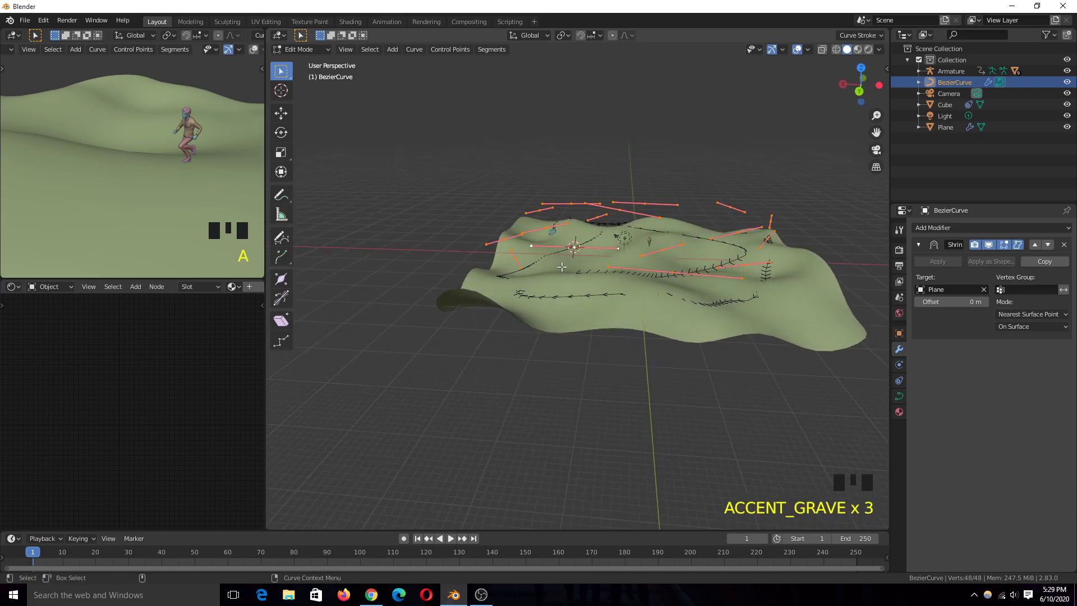
right_click(574, 263)
click(570, 265)
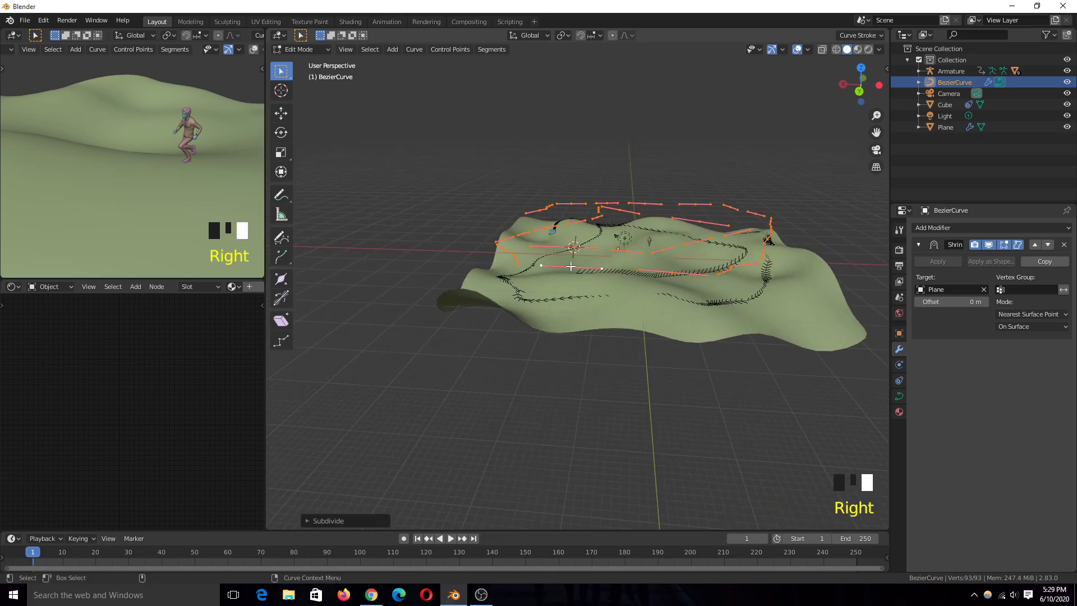
Subdivide all of the curve's segments a second time and return to Object Mode.
key(grave)
key(Tab)
key(Tab)
right_click(576, 240)
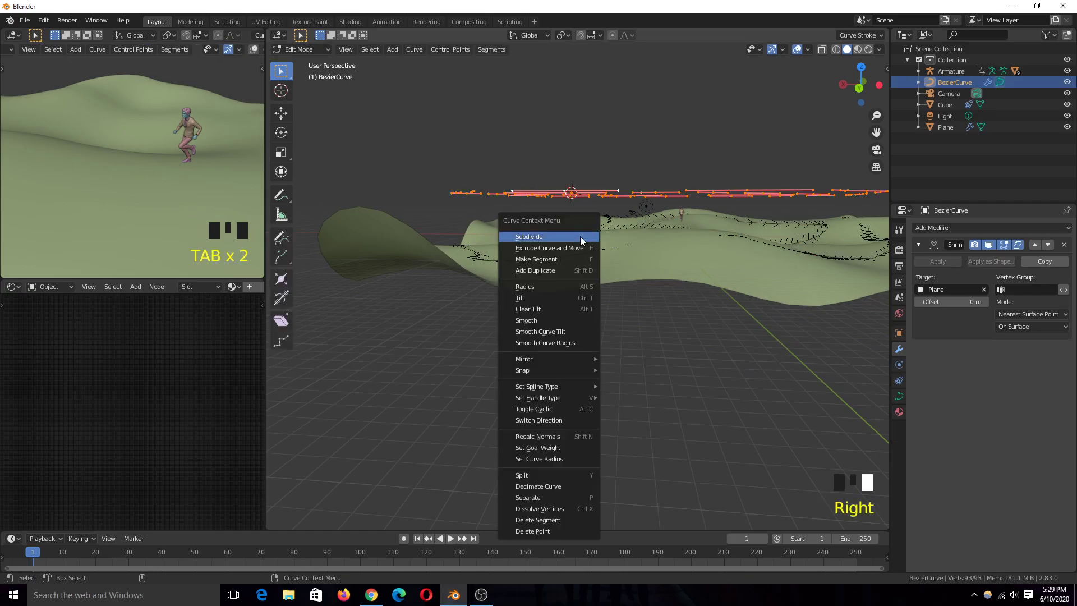
key(Tab)
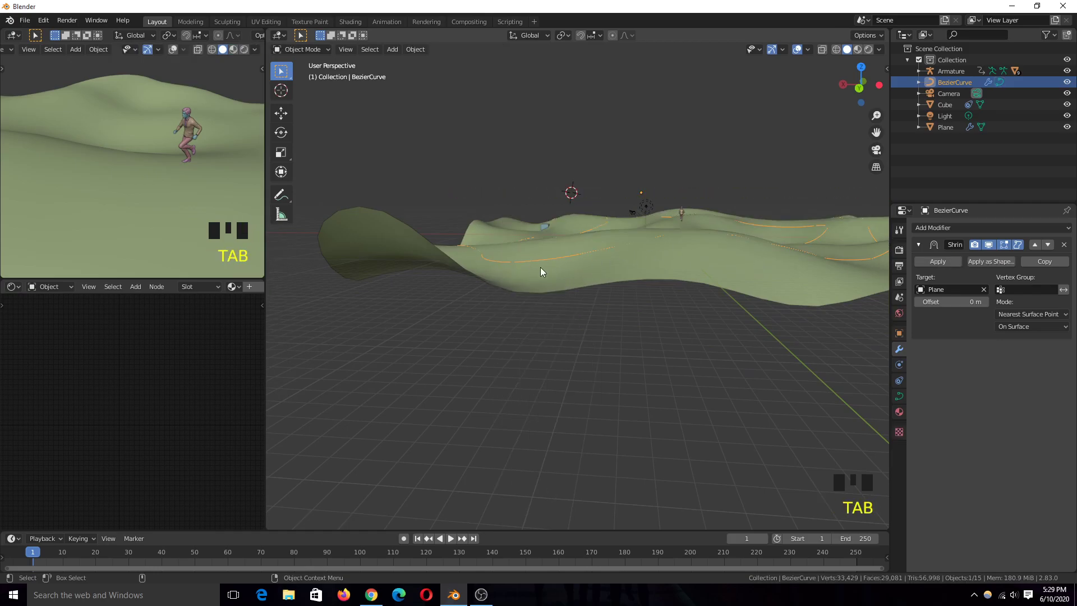
Subdivide all of the curve's segments a third time and inspect the curve in Object Mode.
middle_drag(565, 274, 607, 288)
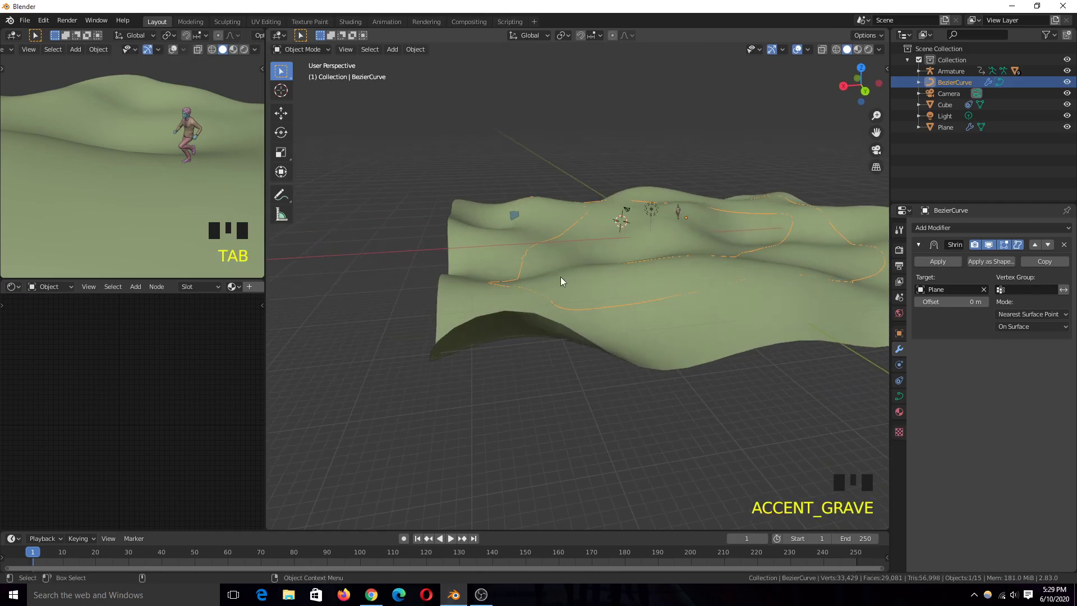
scroll(632, 263, down, 2)
key(Tab)
right_click(612, 247)
key(Tab)
key(grave)
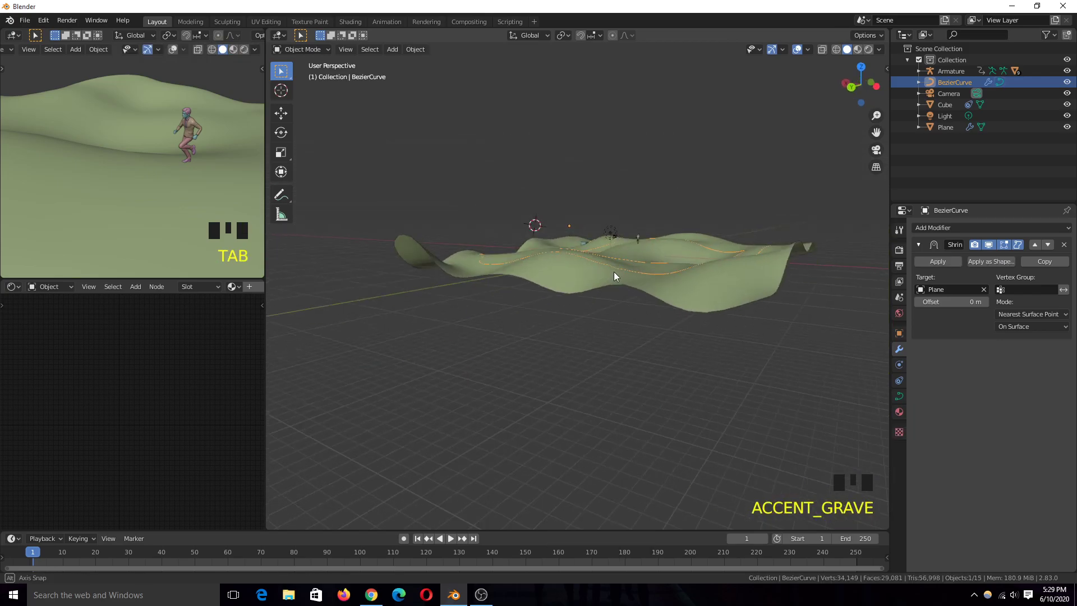
scroll(601, 275, up, 3)
scroll(618, 275, down, 1)
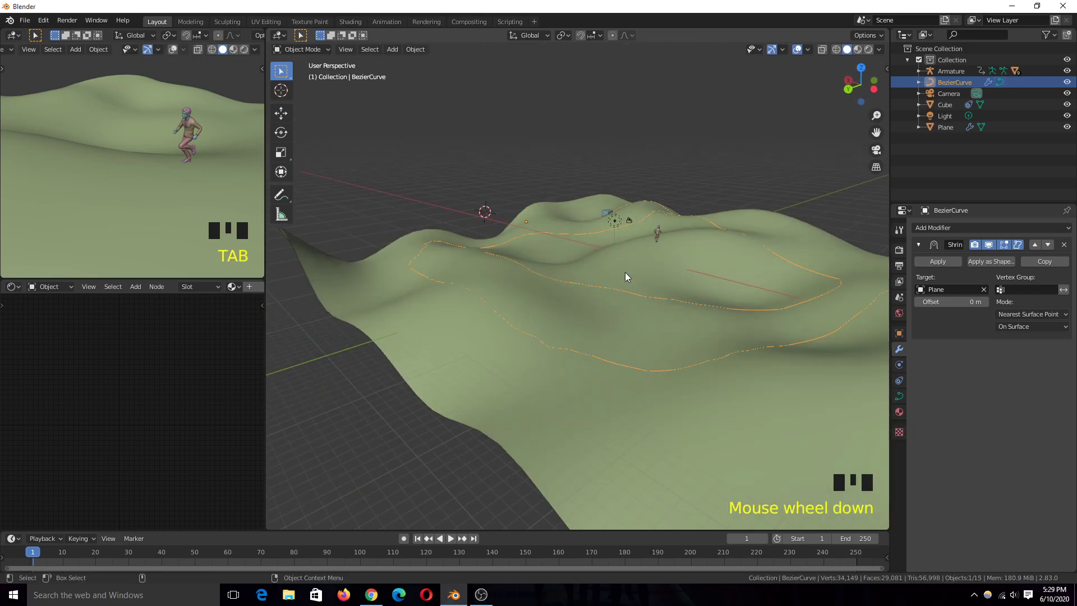
key(grave)
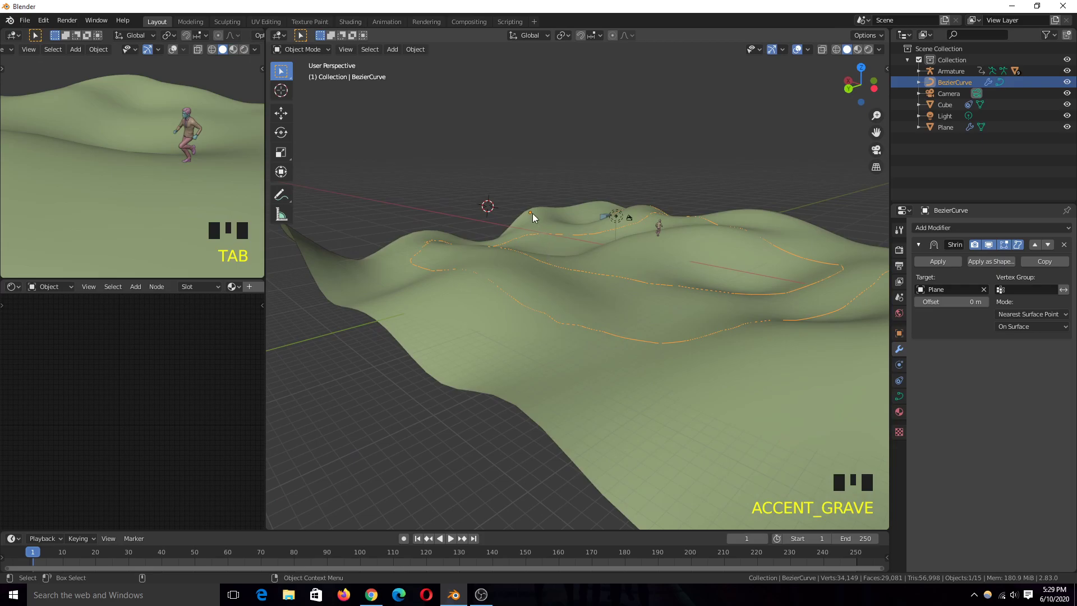
Try to move the Bezier curve vertically along the global Z axis to see how it fits the terrain.
click(531, 213)
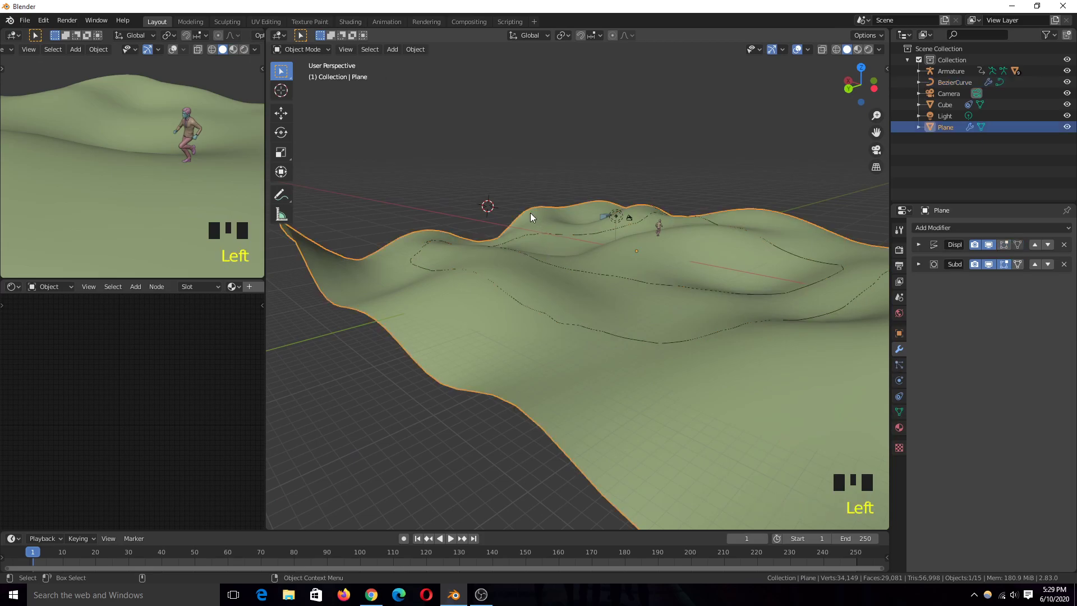
click(609, 276)
key(g)
key(z)
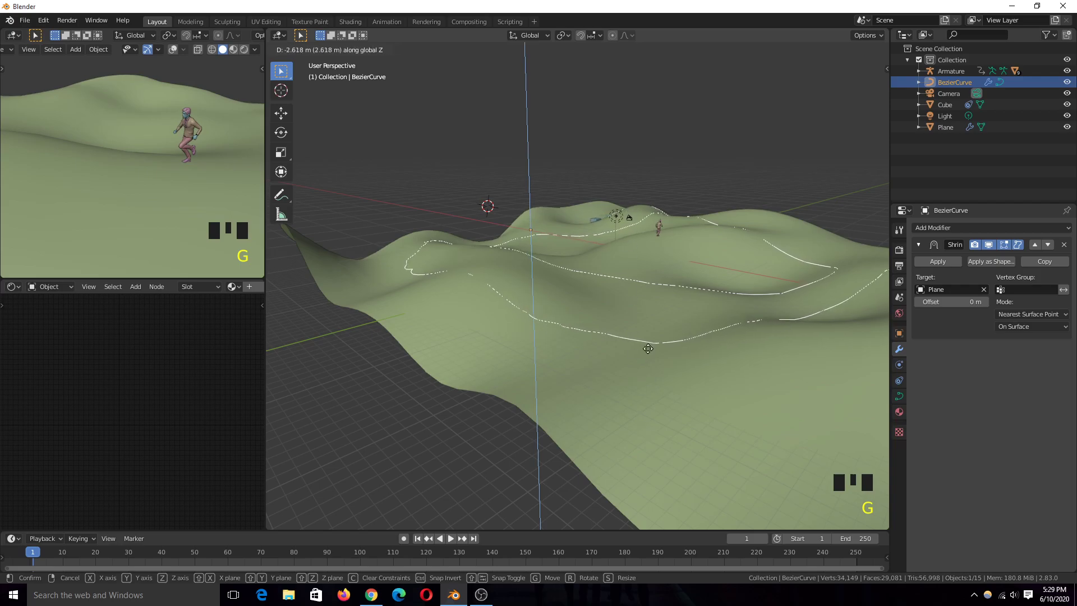
click(616, 128)
key(grave)
middle_drag(644, 283, 597, 301)
scroll(661, 248, down, 2)
scroll(597, 301, up, 1)
key(grave)
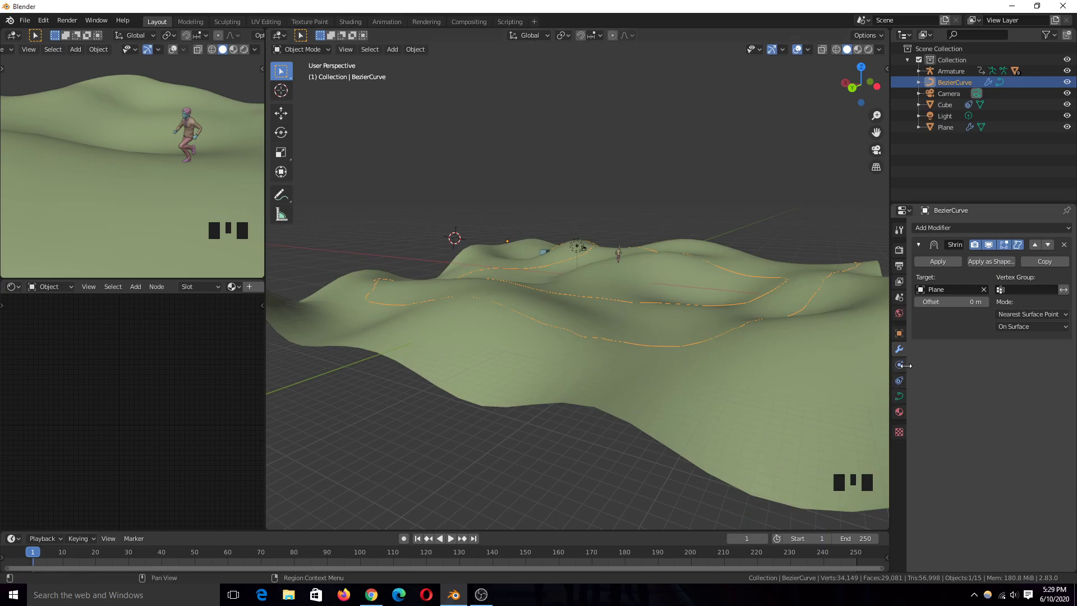
Add a Shrinkwrap object constraint to the Bezier curve with Plane as the target.
click(899, 382)
click(979, 227)
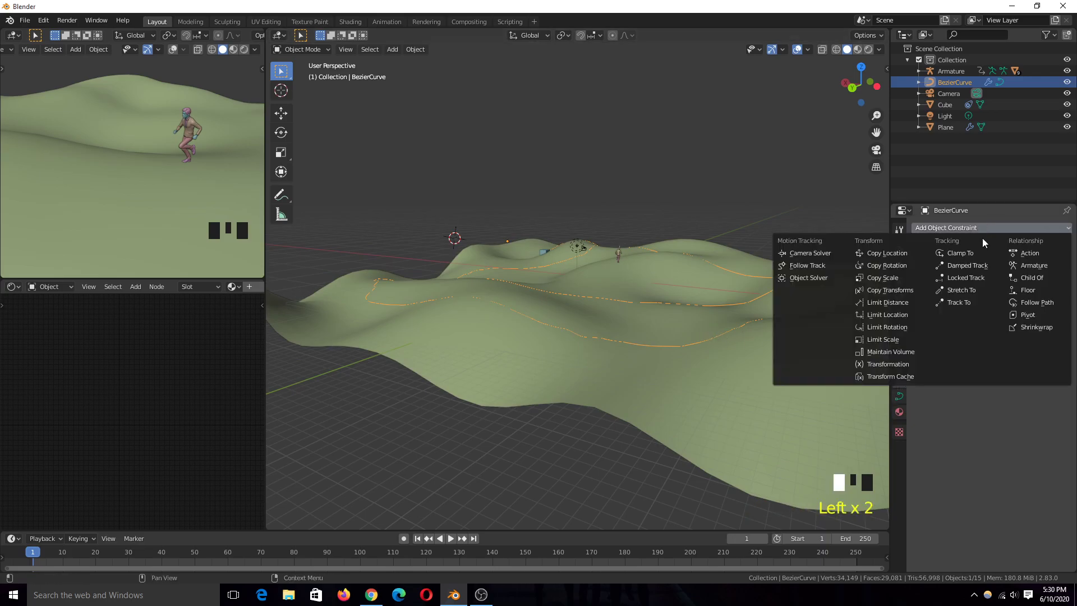
click(1027, 329)
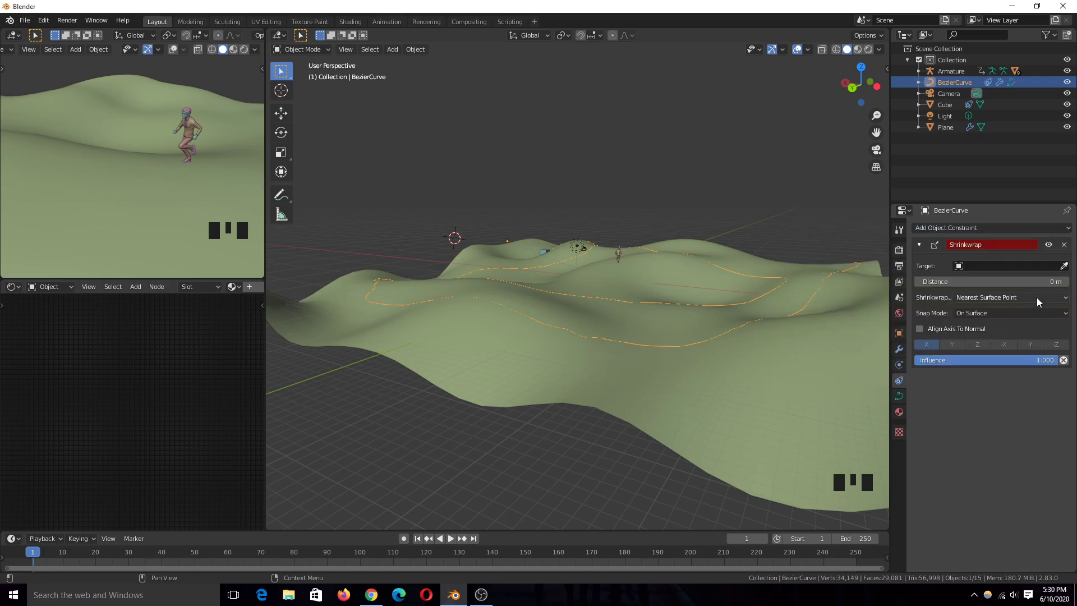
click(1064, 266)
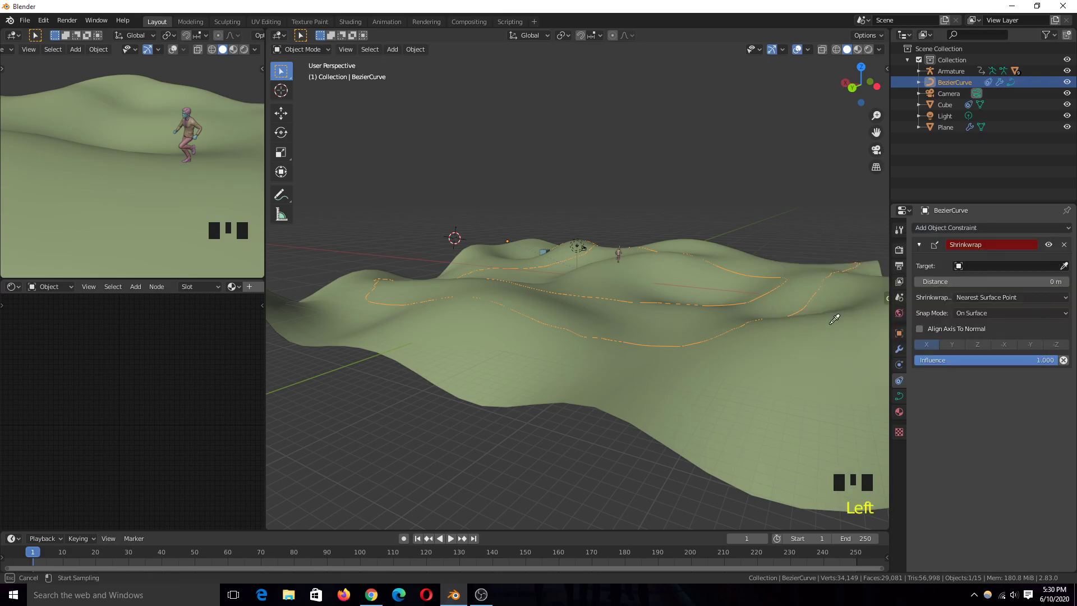
click(758, 365)
Examine the constrained curve on the terrain and play the animation to check the cube's movement along it.
scroll(657, 354, down, 4)
scroll(712, 371, up, 6)
key(grave)
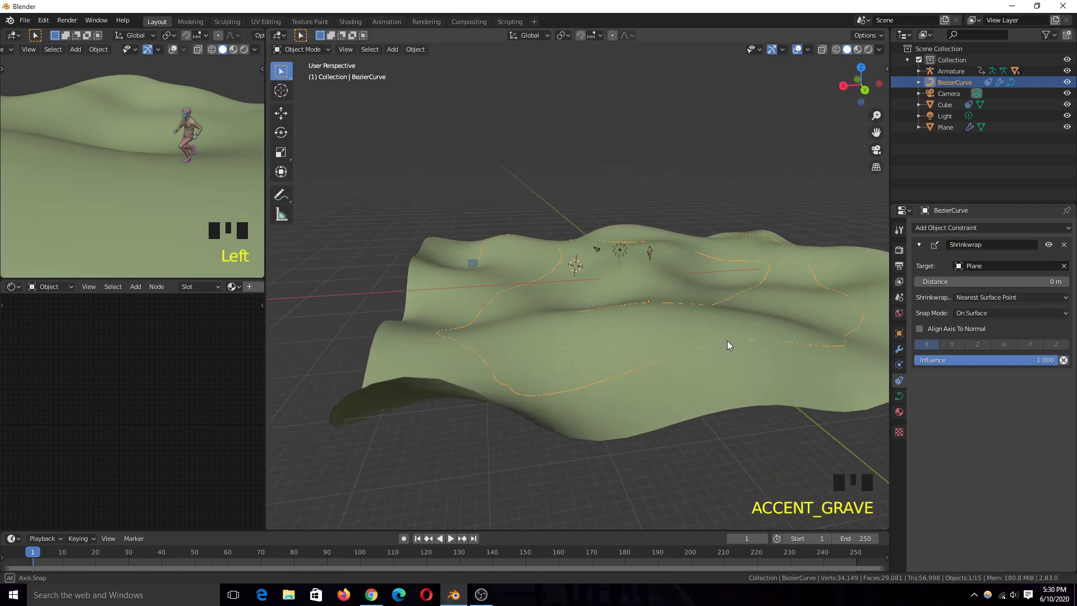
scroll(634, 348, down, 2)
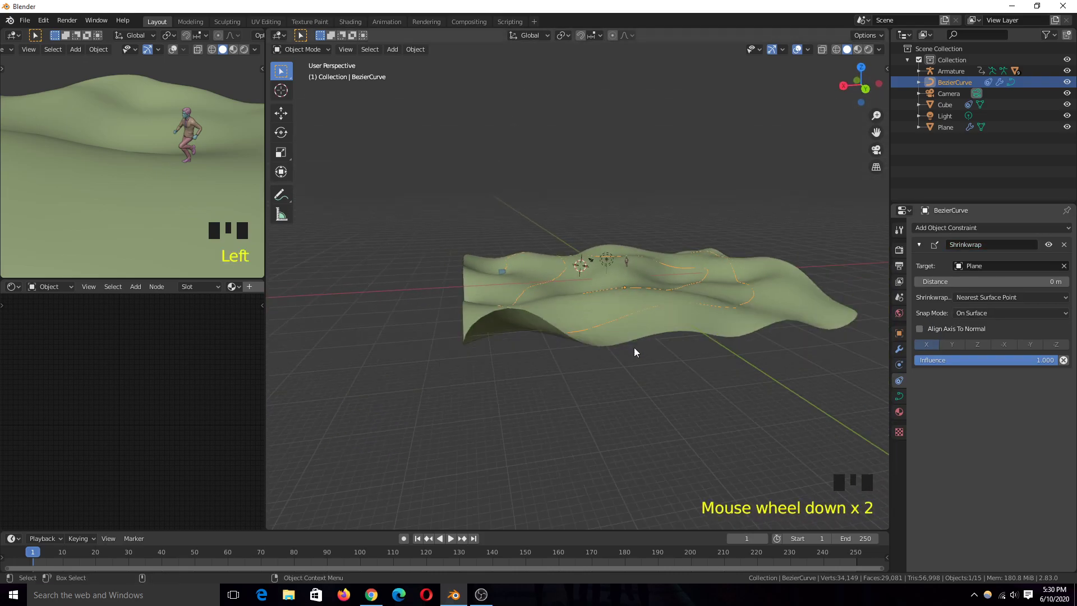
key(grave)
scroll(638, 372, up, 2)
key(grave)
scroll(728, 338, up, 3)
key(grave)
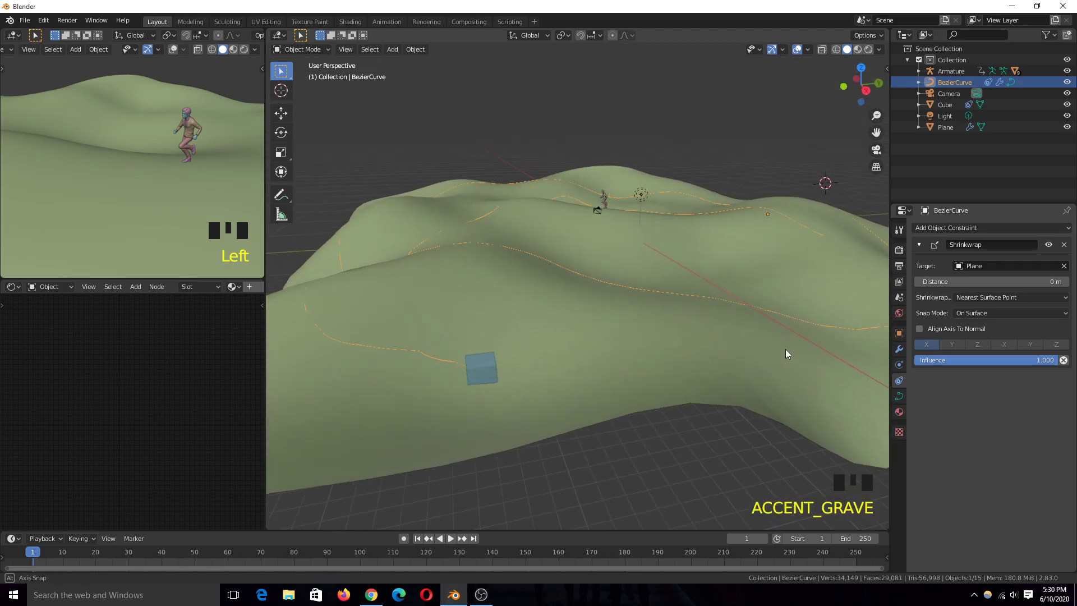
key(space)
scroll(646, 348, down, 3)
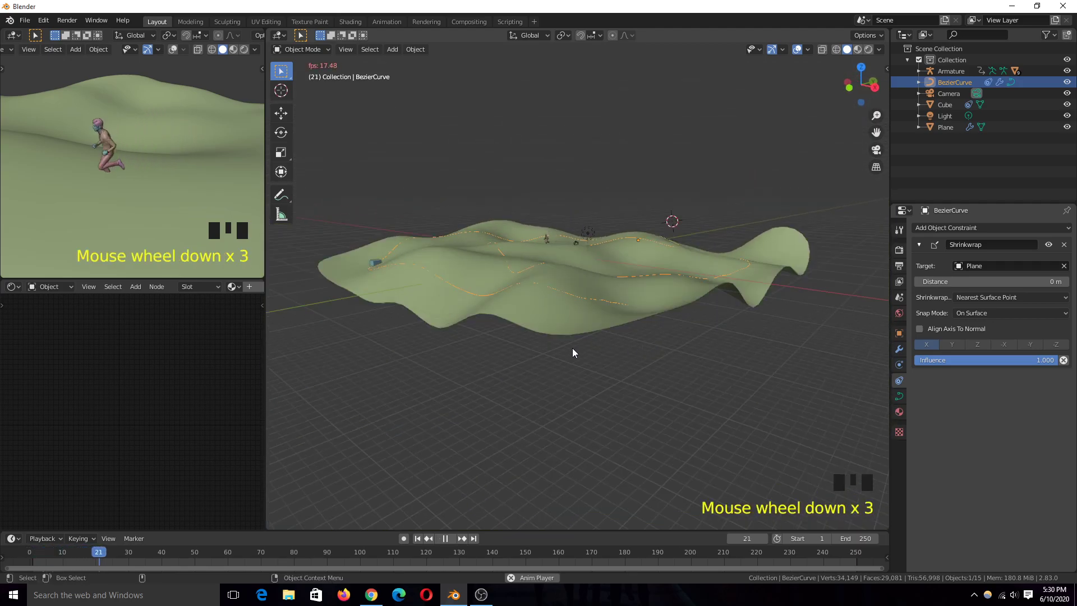
key(grave)
key(space)
key(grave)
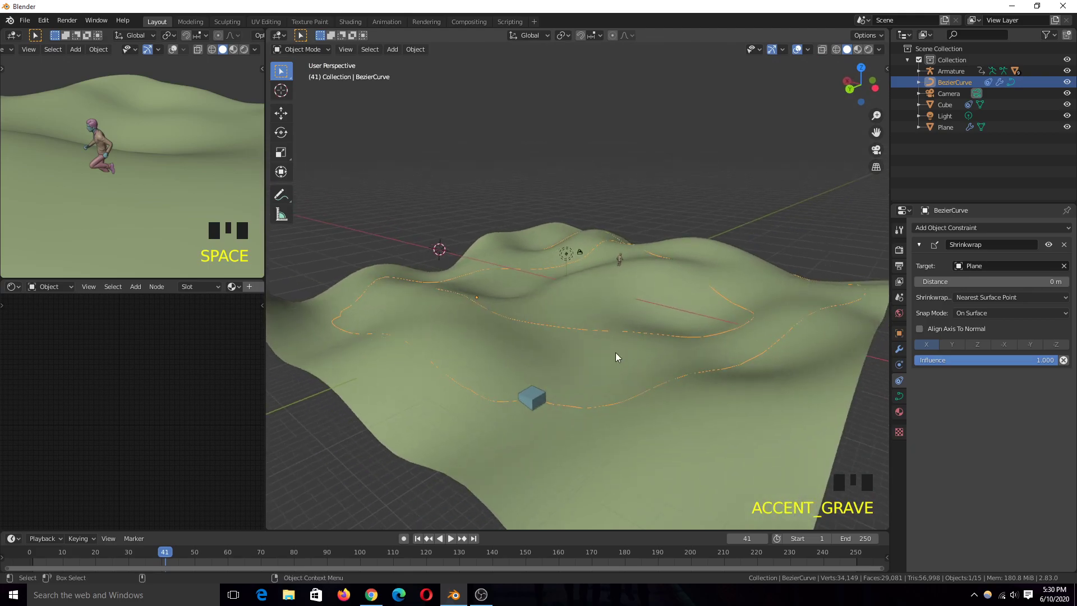
Inspect the whole curve against the terrain in wireframe shading and switch back to solid shading.
key(z)
key(grave)
key(grave)
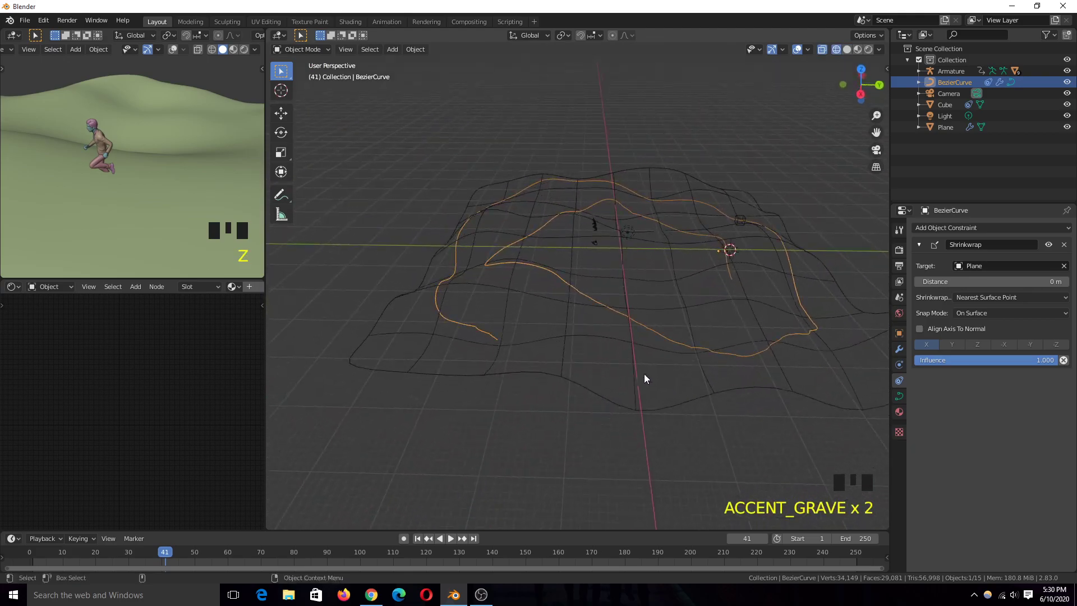
key(grave)
scroll(702, 352, down, 2)
key(grave)
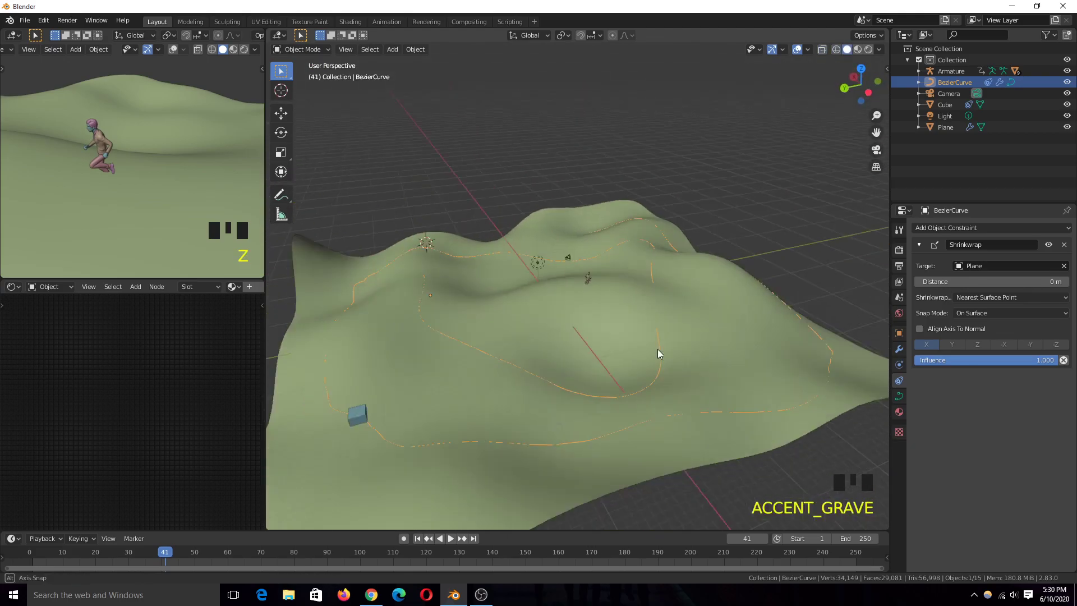
Play further short stretches of the animation to check the cube's path over the hills.
key(space)
key(space)
key(grave)
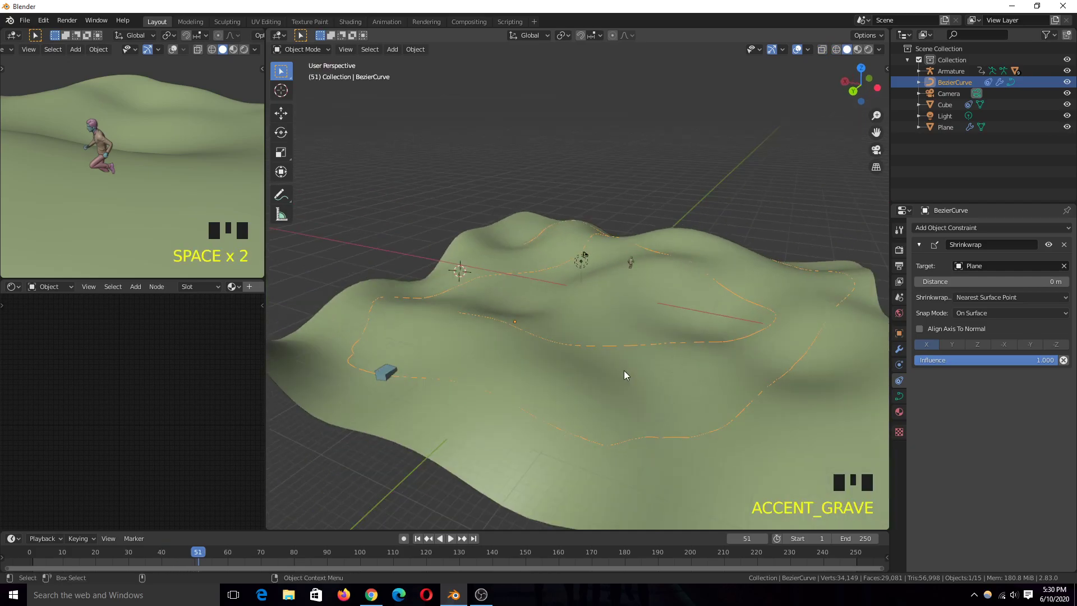
key(space)
key(space)
scroll(556, 350, up, 1)
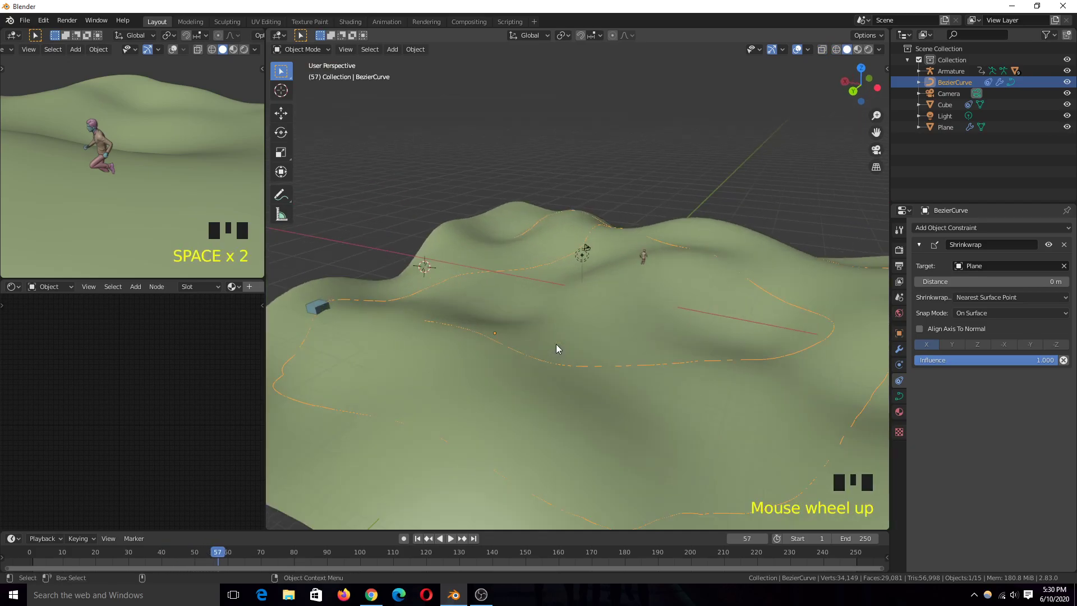
Set the current frame to 0 and select the running character's armature.
click(644, 252)
click(645, 250)
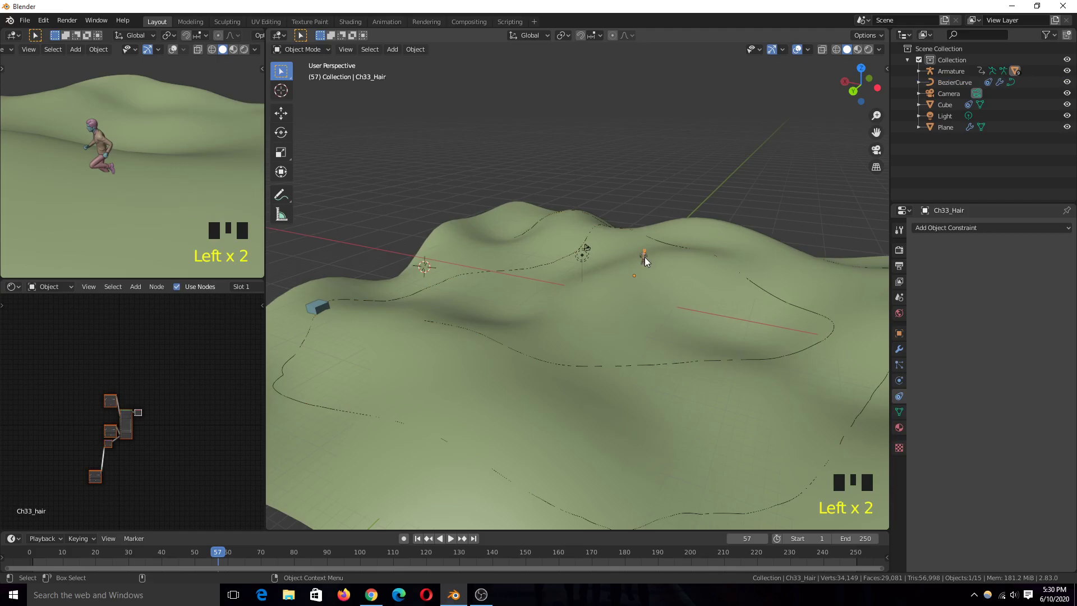
shift+right_drag(28, 563, 848, 261)
shift+middle_drag(609, 251, 561, 282)
scroll(718, 320, up, 3)
click(719, 313)
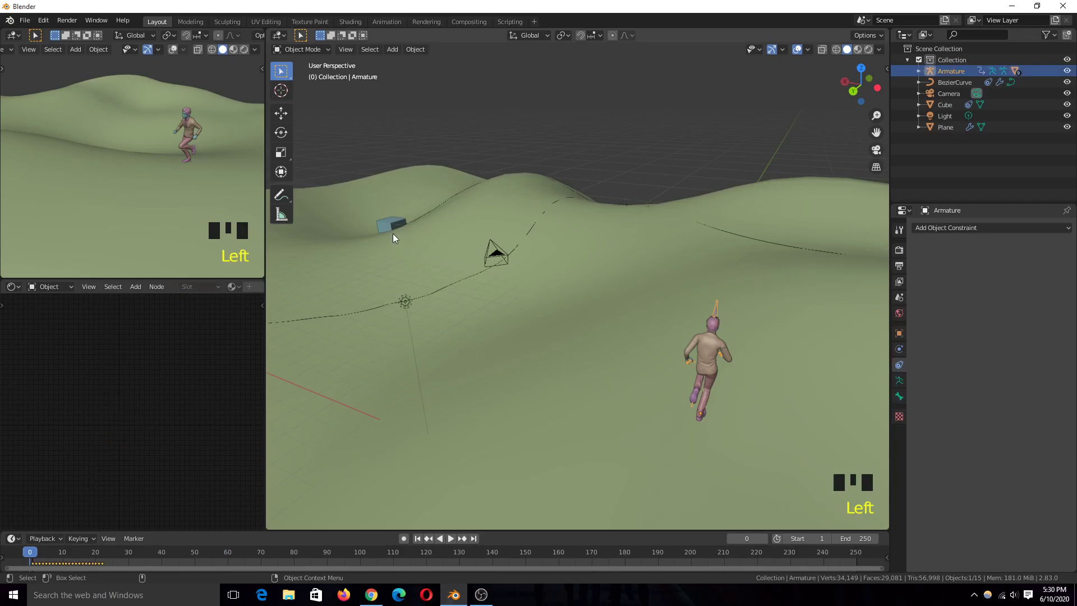
Snap the 3D cursor to the cube and snap the character's armature to the cursor.
click(390, 223)
key(shift+s)
click(713, 317)
key(shift+s)
key(KP_Decimal)
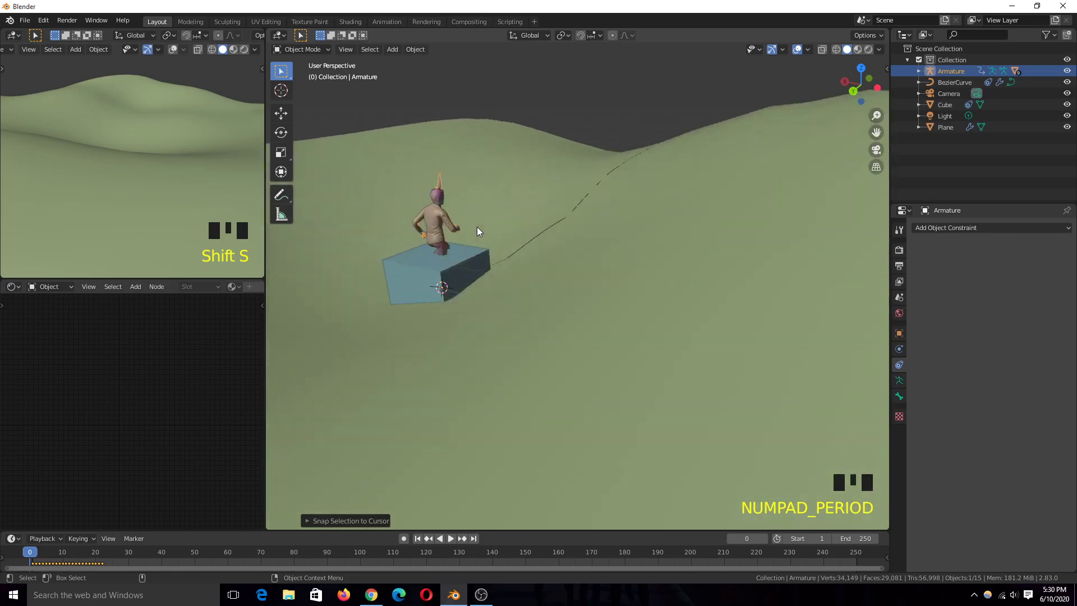
Scale the character's armature up by a factor of about 1.8 at the cube.
scroll(477, 227, down, 5)
key(grave)
key(s)
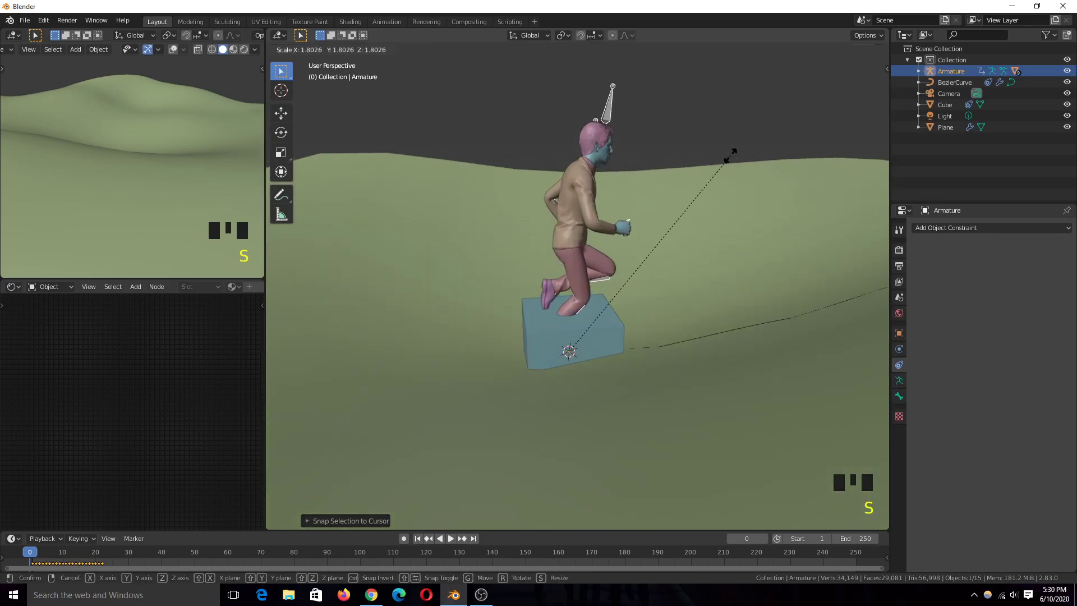
click(728, 157)
key(grave)
Parent the character's armature to the cube and clear the selection.
shift+click(588, 349)
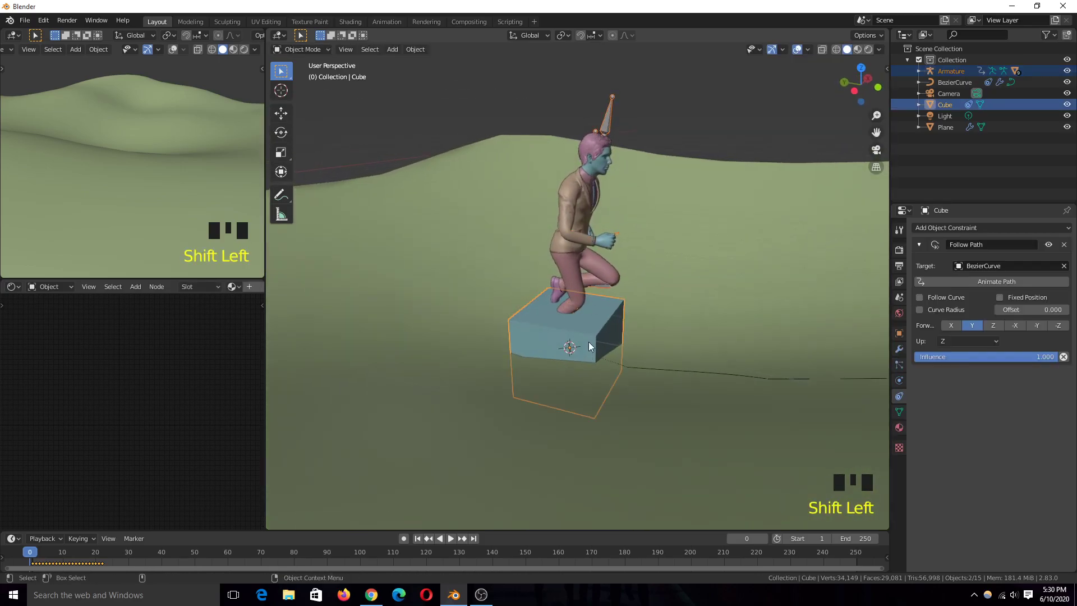
key(ctrl+p)
click(591, 341)
scroll(608, 330, down, 7)
key(alt+a)
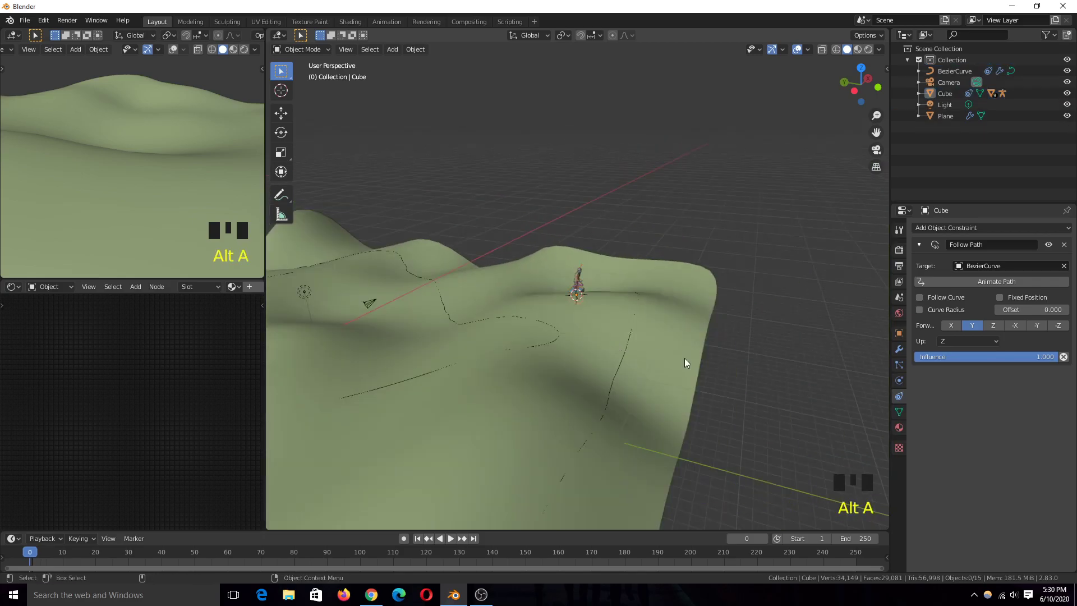
Play the animation in short stretches to check whether the character travels along the path with the cube.
key(space)
key(space)
key(space)
key(space)
scroll(671, 360, down, 6)
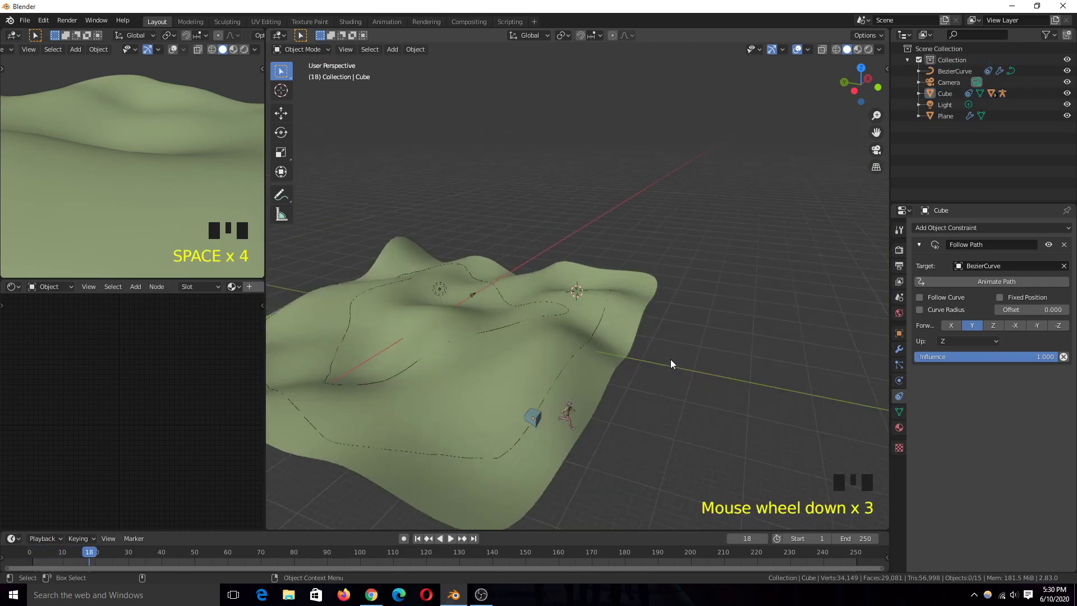
scroll(600, 366, up, 4)
shift+middle_drag(601, 366, 675, 271)
key(space)
key(space)
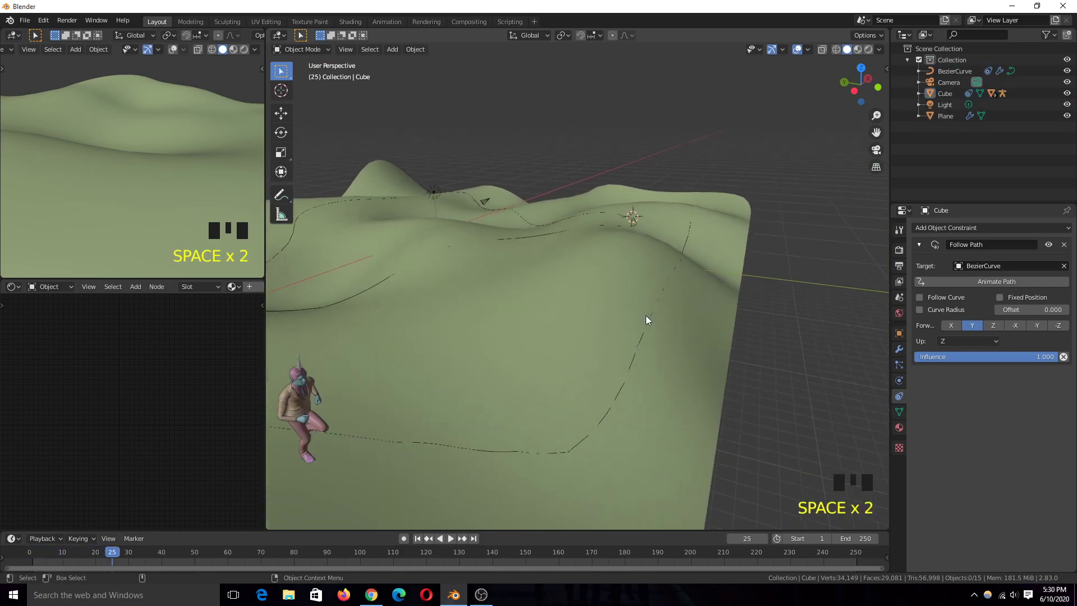
Enable Follow Curve on the cube's Follow Path constraint at frame 0 and play the animation to check the cube's orientation.
scroll(628, 331, down, 3)
scroll(614, 349, up, 4)
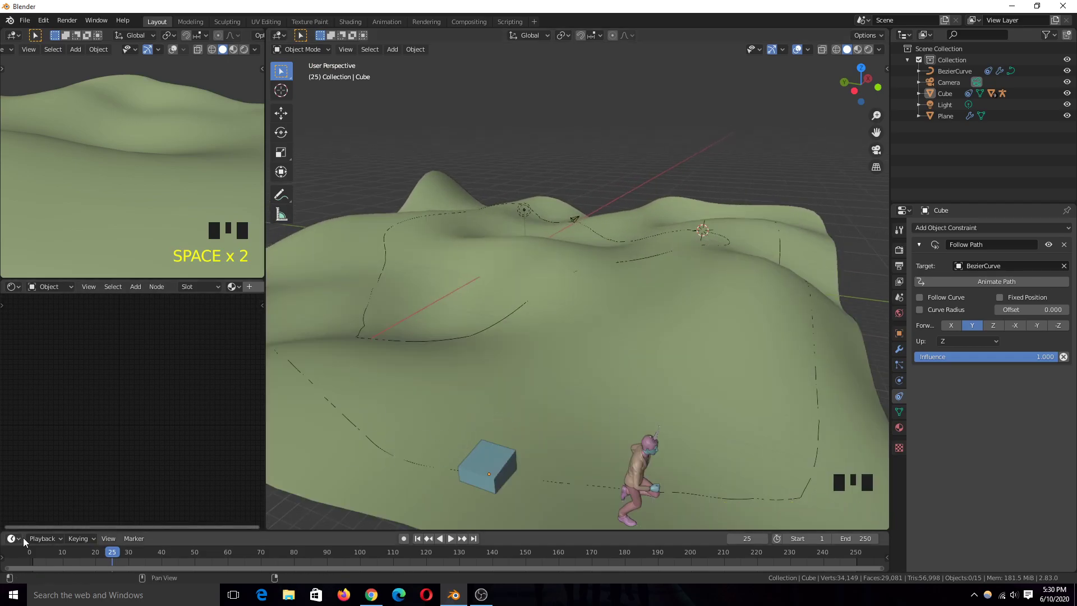
shift+right_click(9, 562)
scroll(453, 280, up, 3)
middle_drag(718, 164, 661, 265)
key(grave)
click(678, 324)
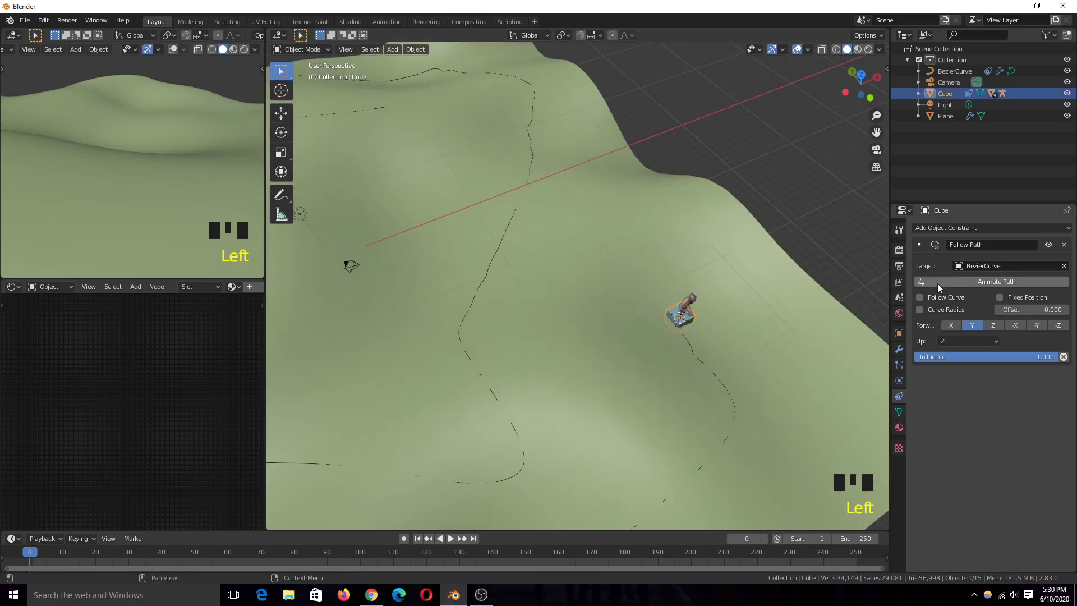
click(919, 297)
scroll(765, 328, down, 2)
key(space)
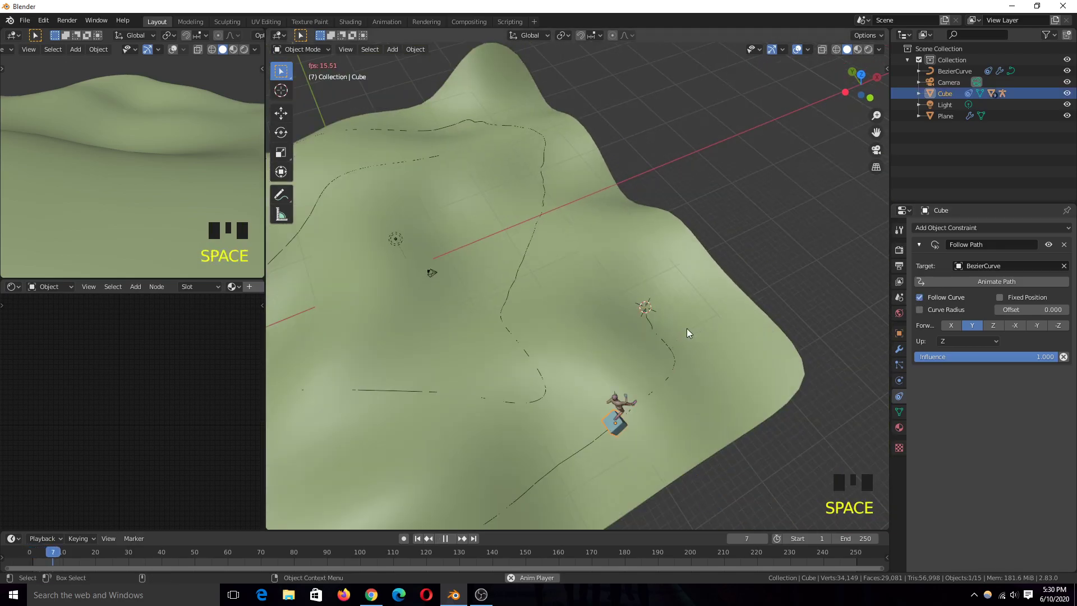
middle_drag(687, 329, 665, 281)
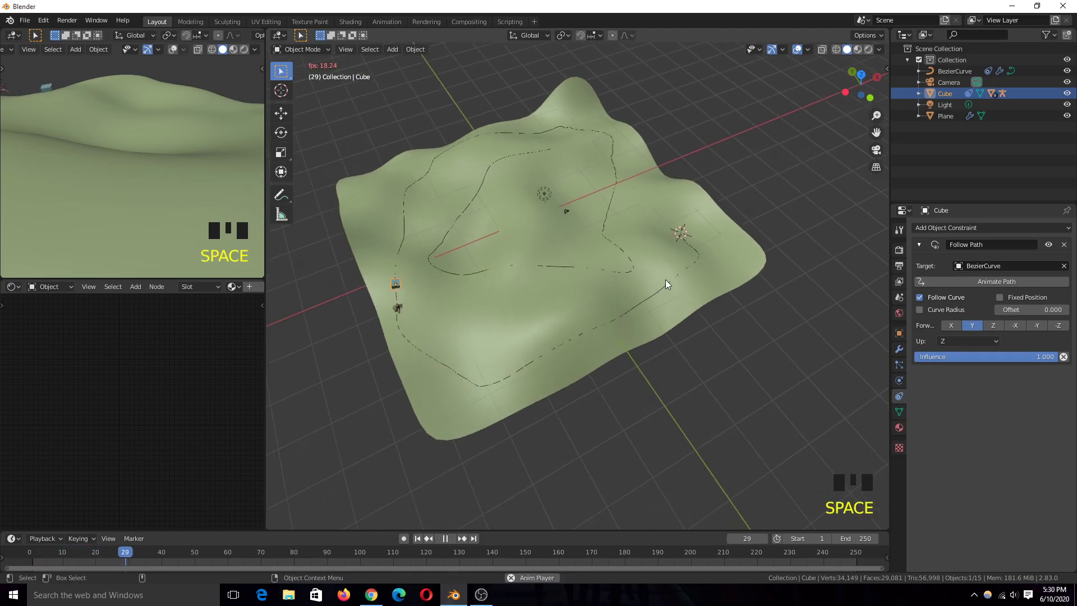
key(space)
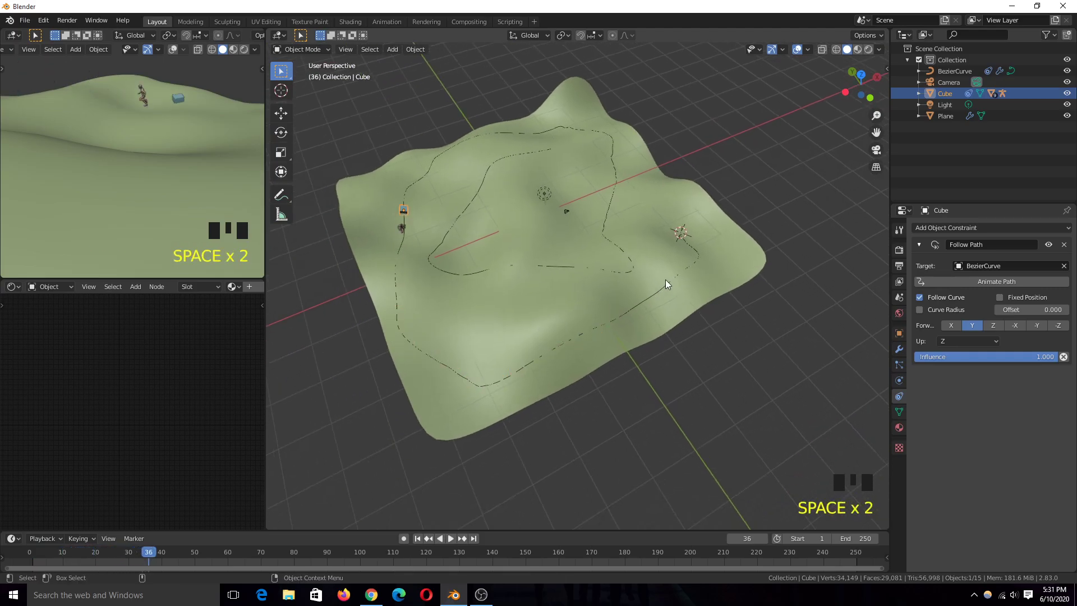
Rotate the character's armature about the vertical axis in top view at frame 0 so the character faces along the path.
shift+right_click(21, 561)
scroll(647, 241, up, 3)
middle_drag(647, 241, 437, 396)
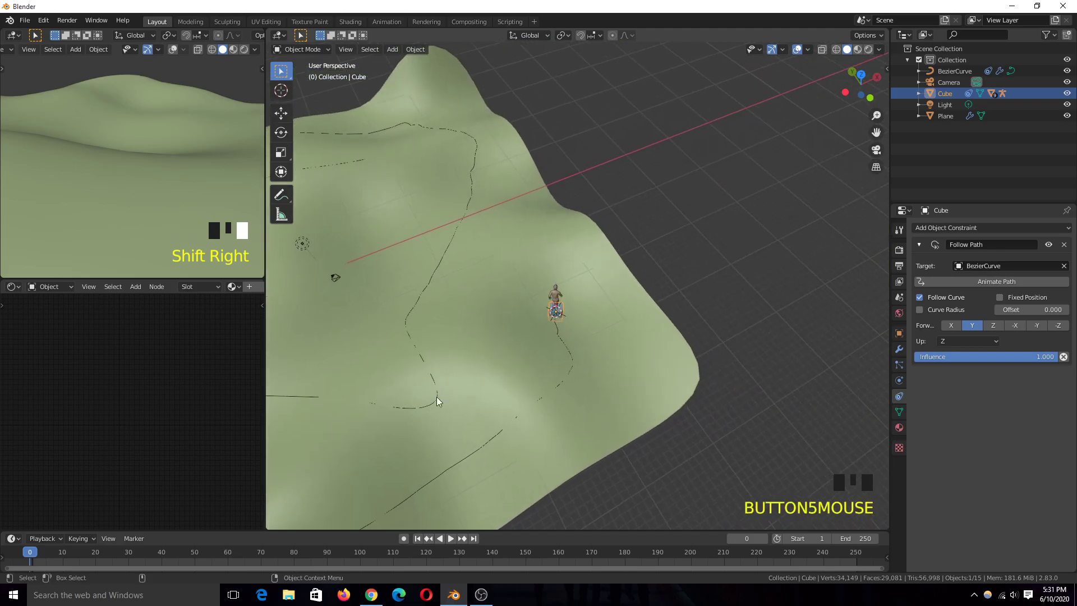
scroll(483, 315, up, 6)
click(491, 266)
key(KP_7)
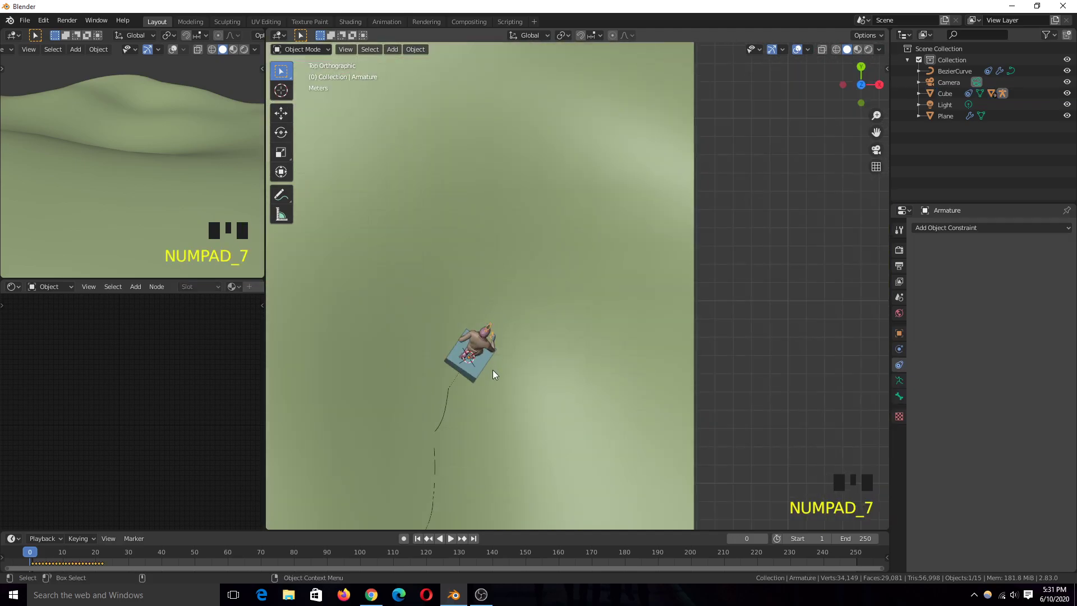
key(r)
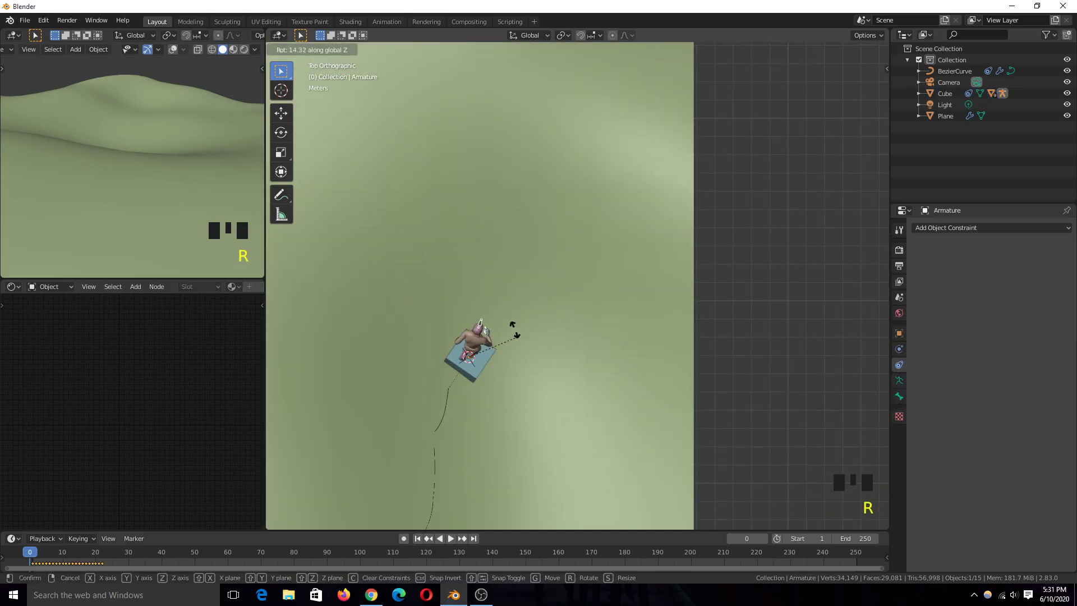
click(318, 409)
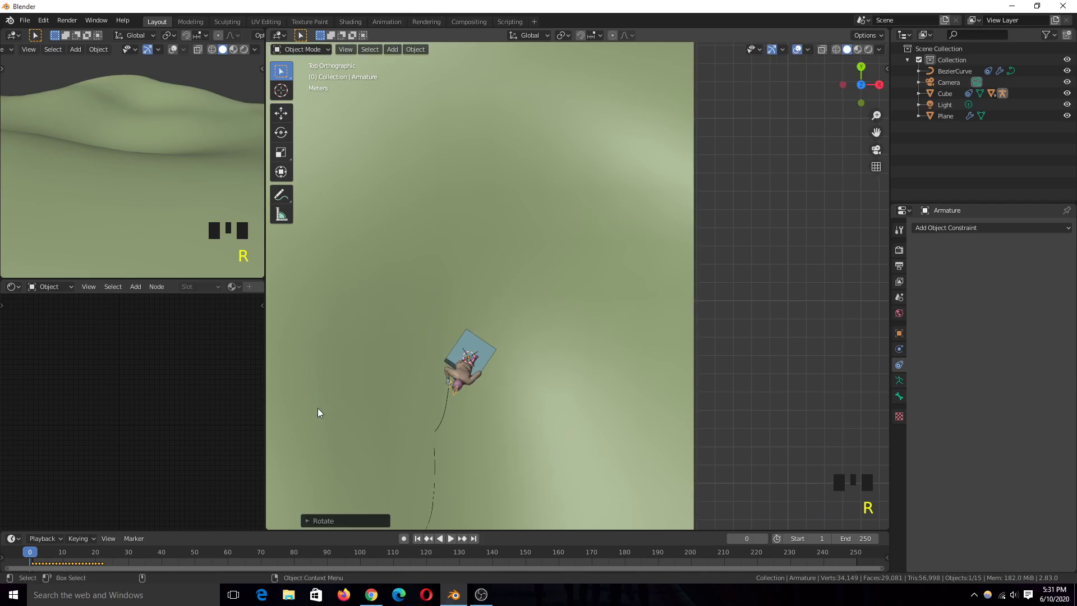
Play the animation from an angled view to check whether the rotated character faces its direction of travel.
key(grave)
middle_drag(425, 398, 456, 303)
key(space)
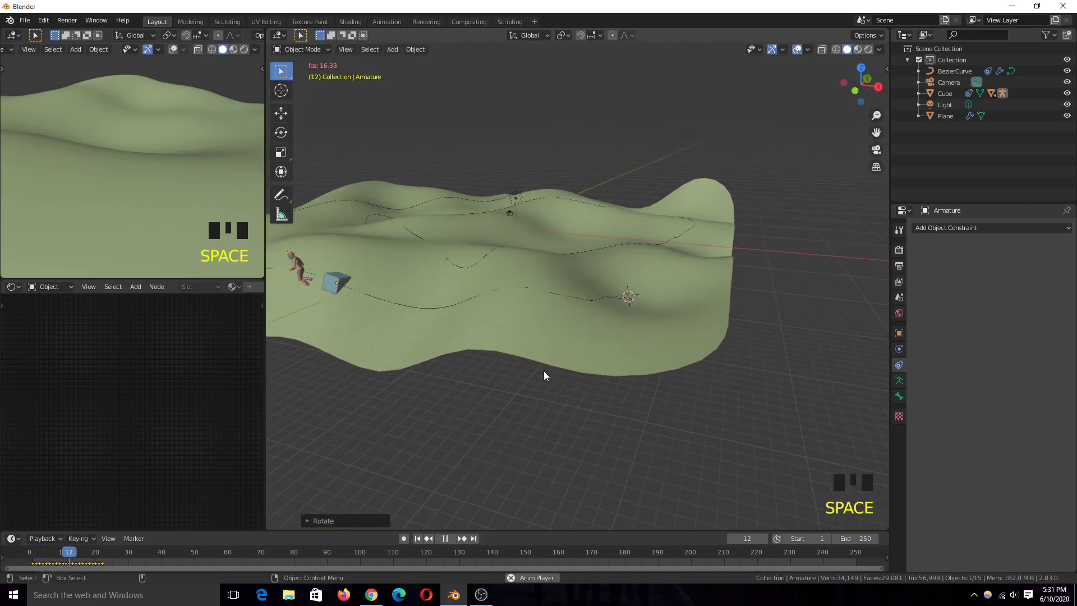
scroll(503, 363, down, 2)
middle_drag(504, 364, 617, 404)
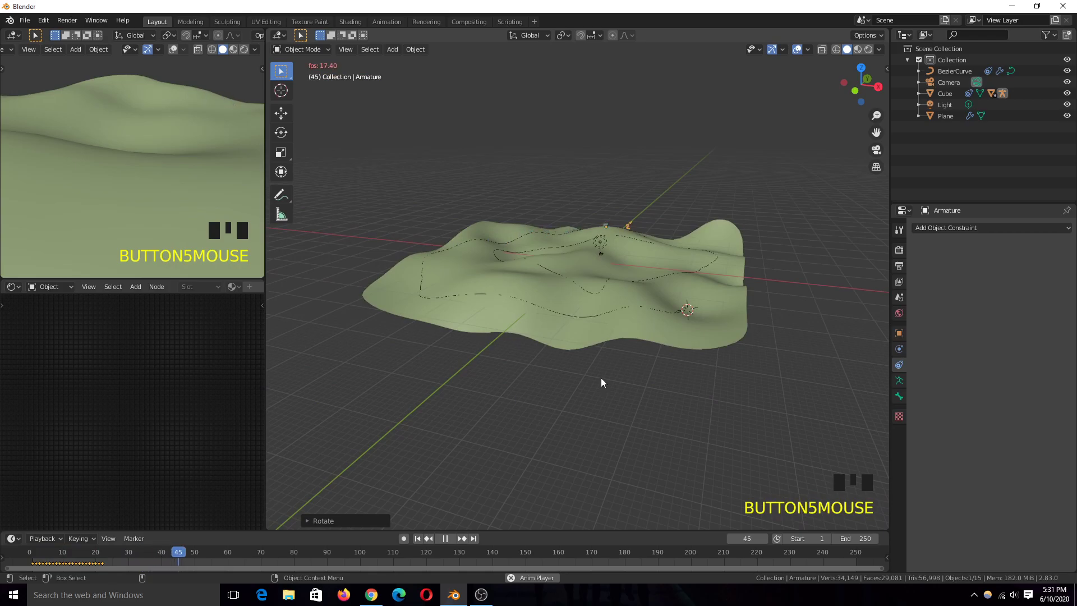
key(Escape)
scroll(612, 362, up, 3)
key(space)
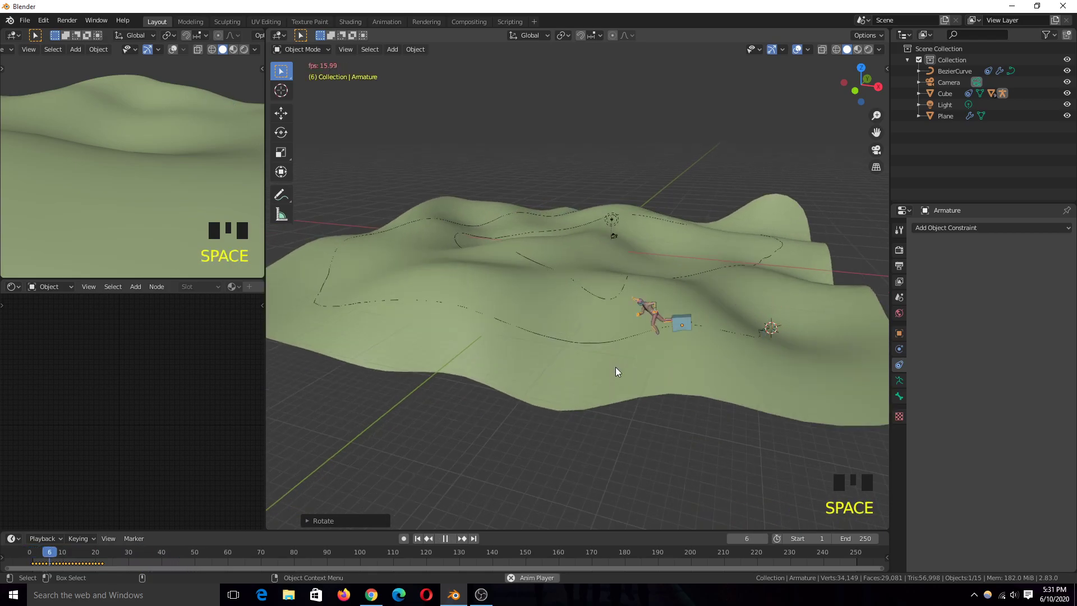
key(space)
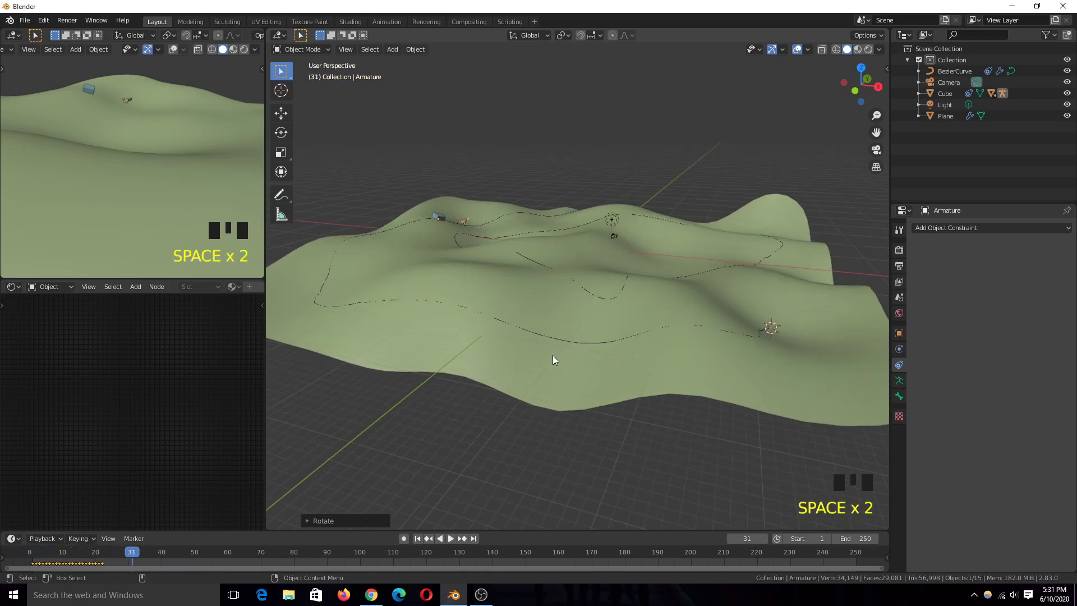
Select the Bezier curve and open its Path Animation settings.
click(443, 218)
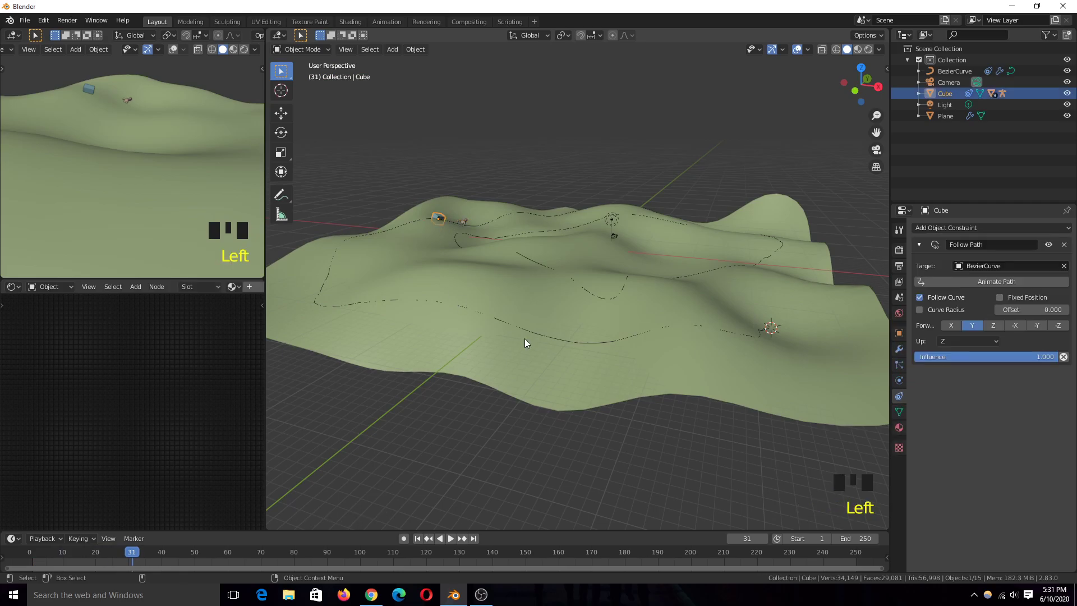
click(574, 342)
click(577, 343)
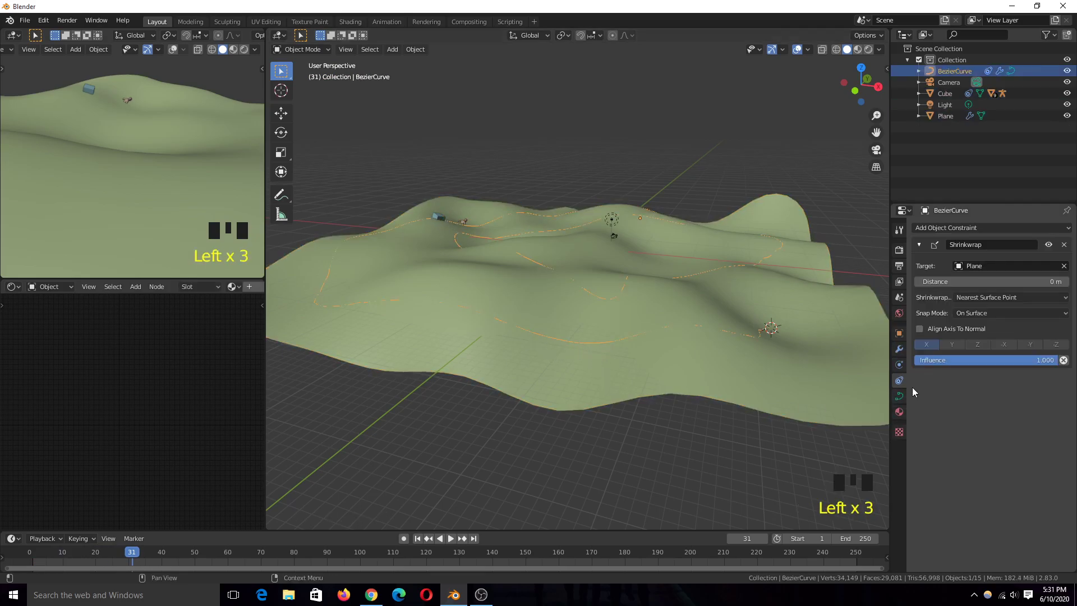
click(900, 396)
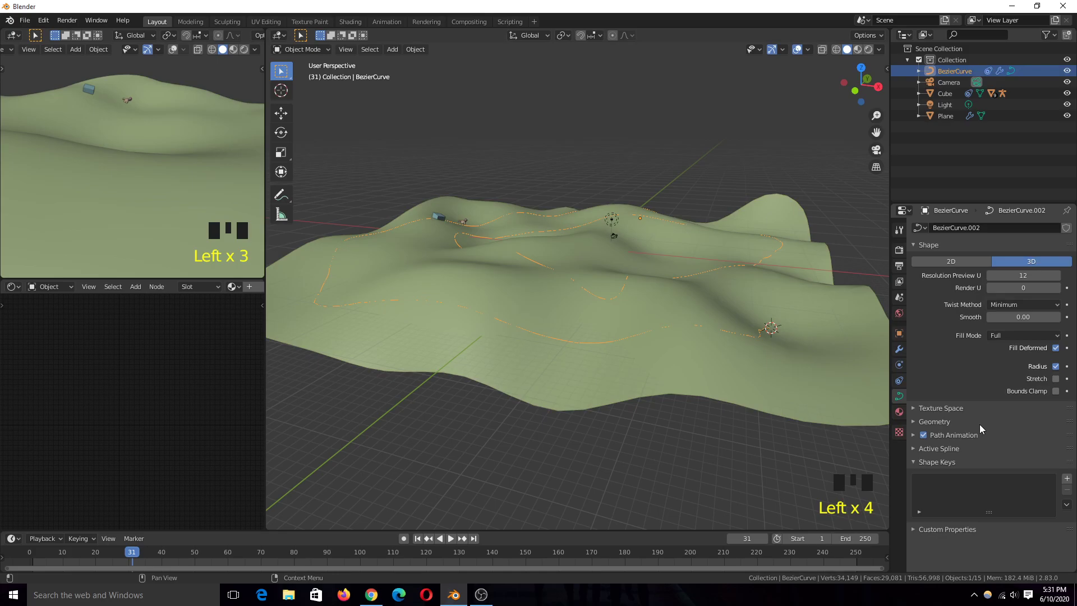
click(950, 435)
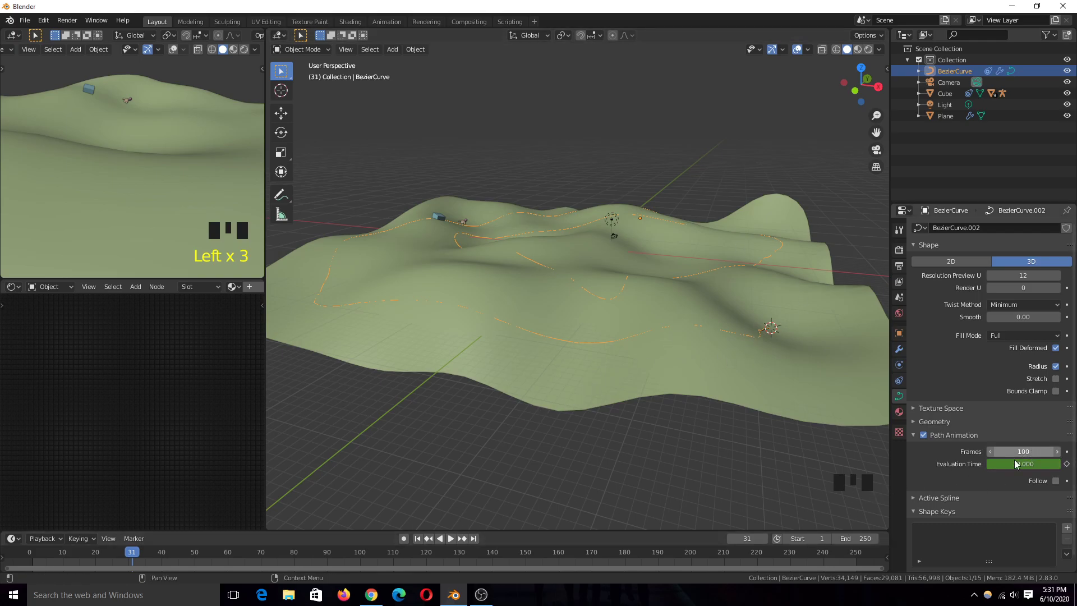
Play the animation from frame 0, switching to wireframe shading, to see when the cube reaches the end of the curve.
shift+right_click(29, 552)
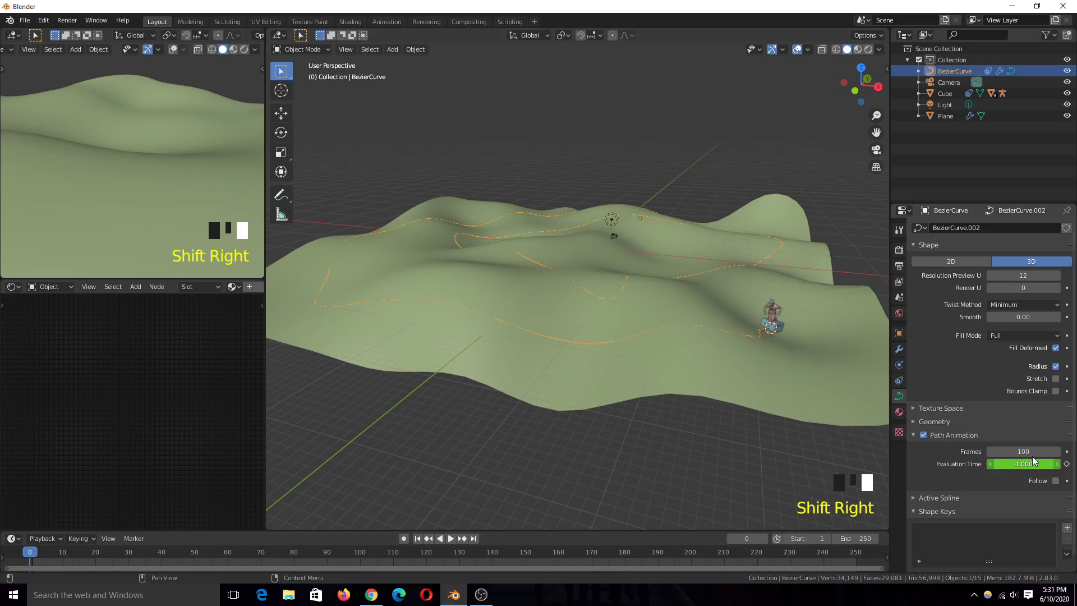
key(space)
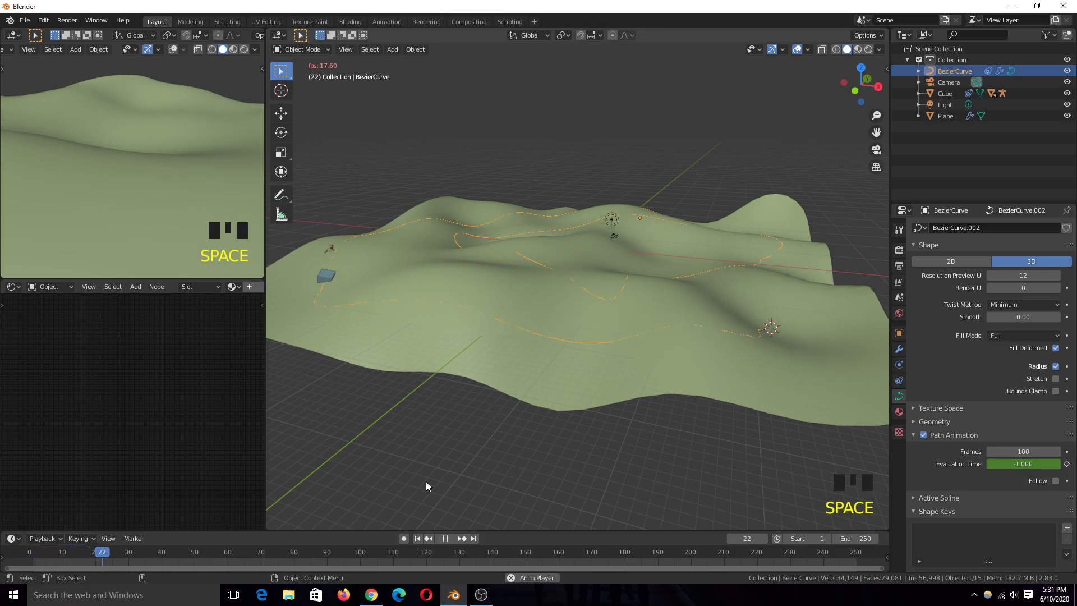
key(space)
key(grave)
scroll(571, 364, down, 2)
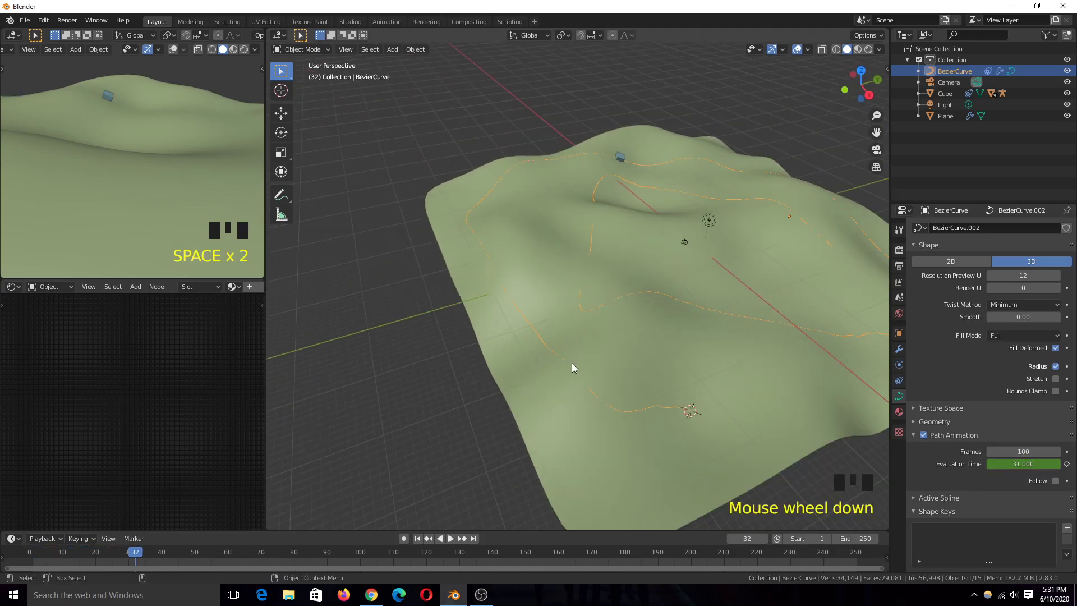
key(z)
click(503, 409)
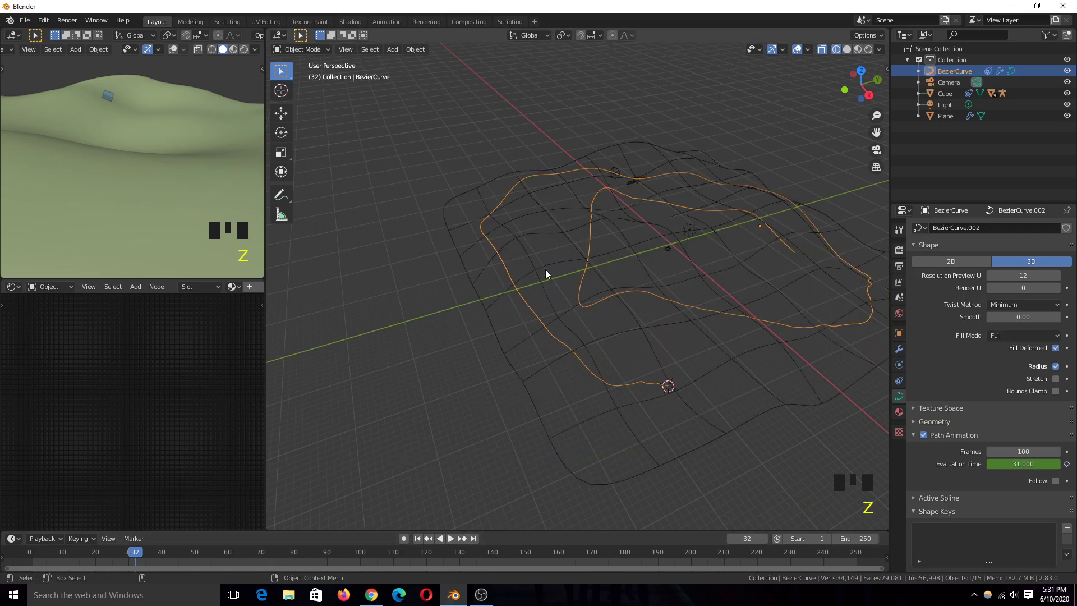
shift+middle_drag(548, 292, 421, 382)
key(space)
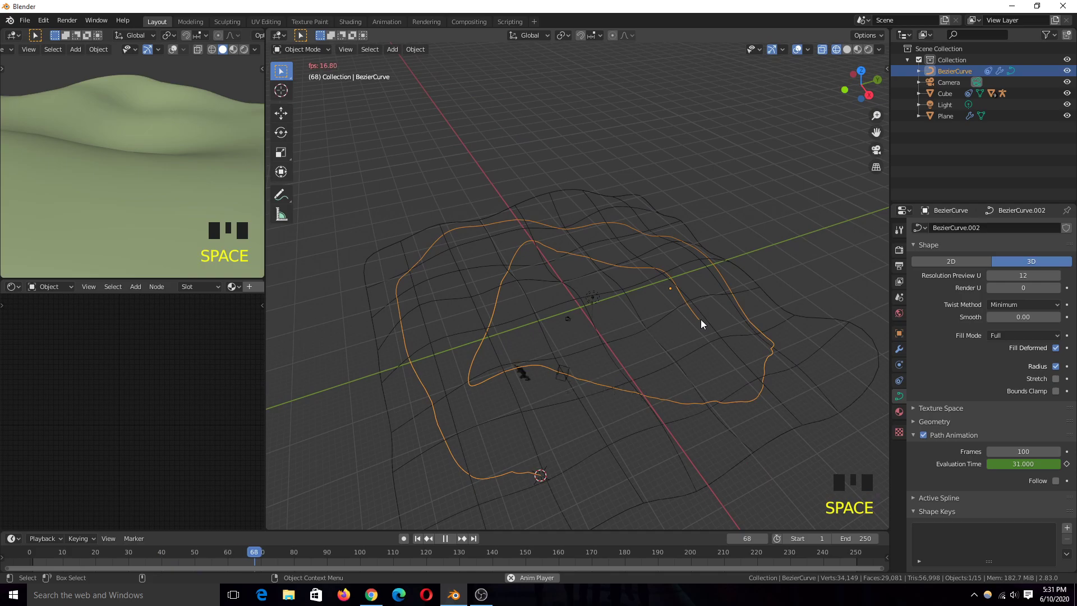
key(space)
key(space)
key(space)
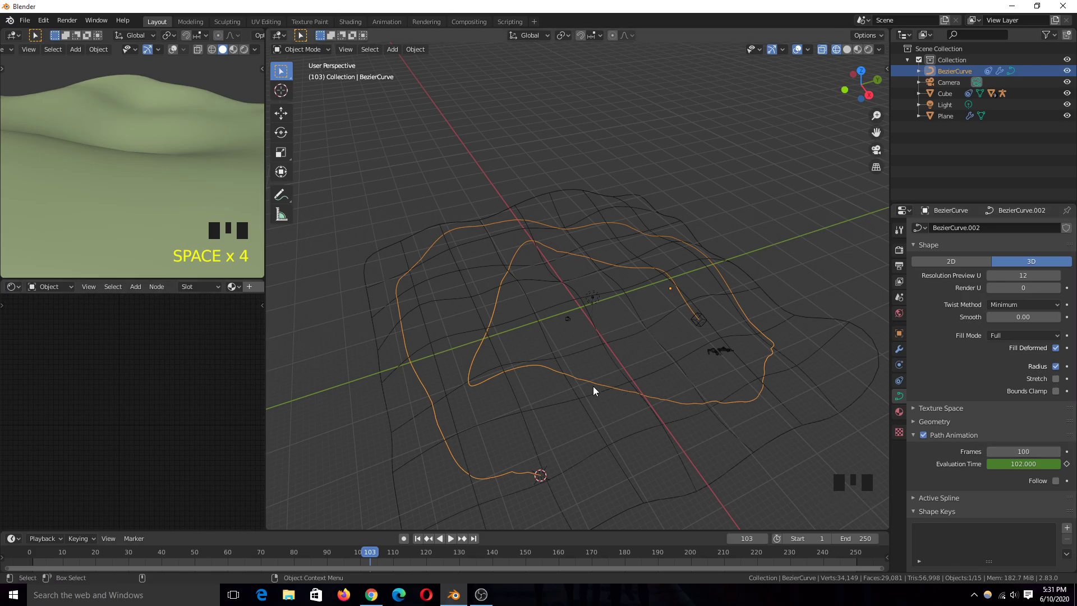
Set the Bezier curve's path animation length to 300 frames and play it in solid shading to judge the speed.
click(1024, 450)
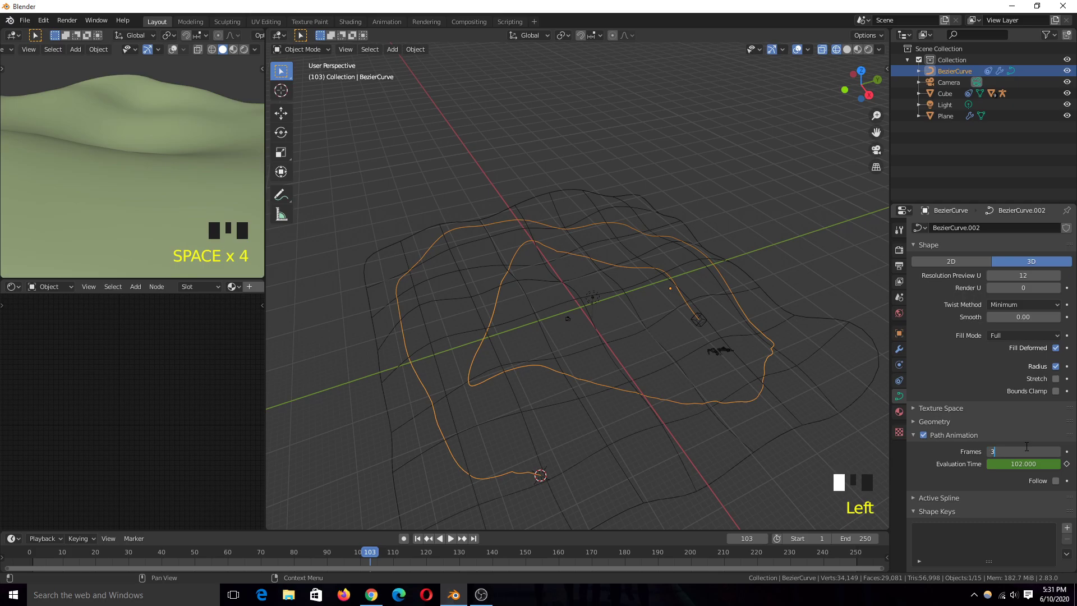
text(300)
key(Return)
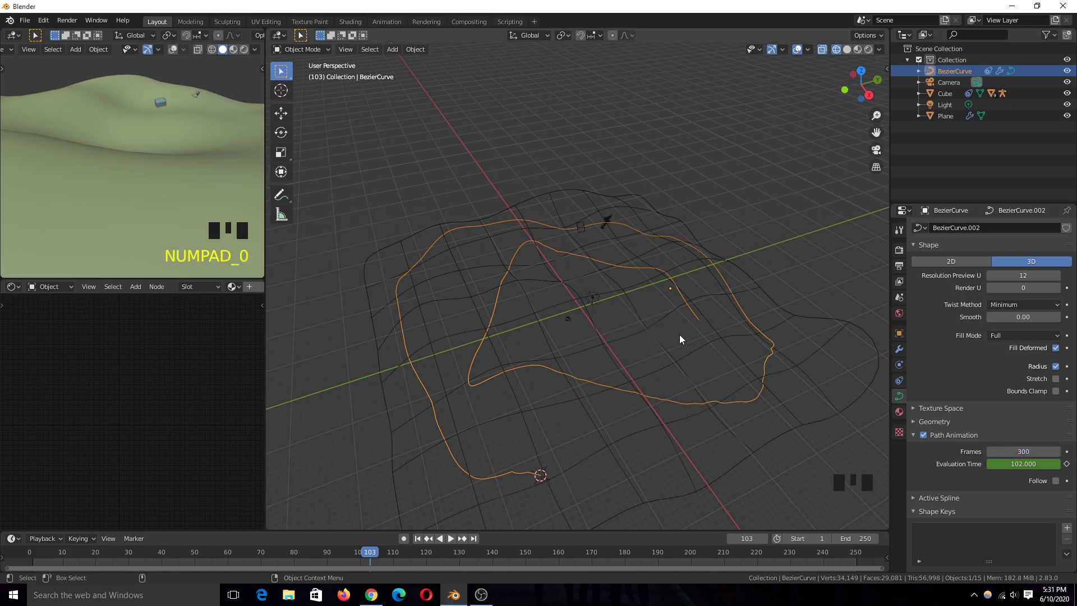
key(space)
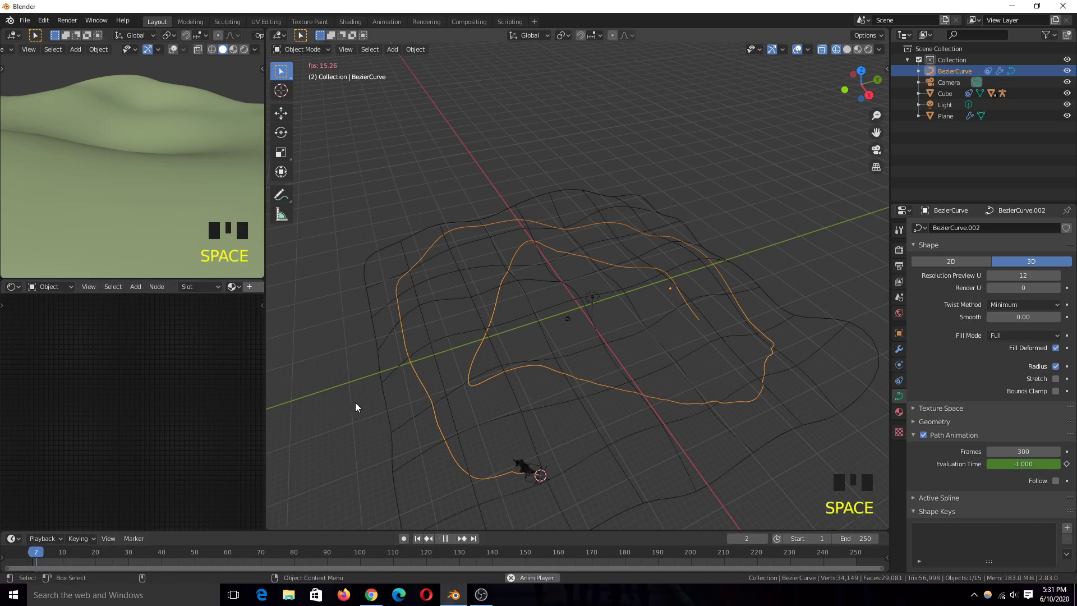
key(z)
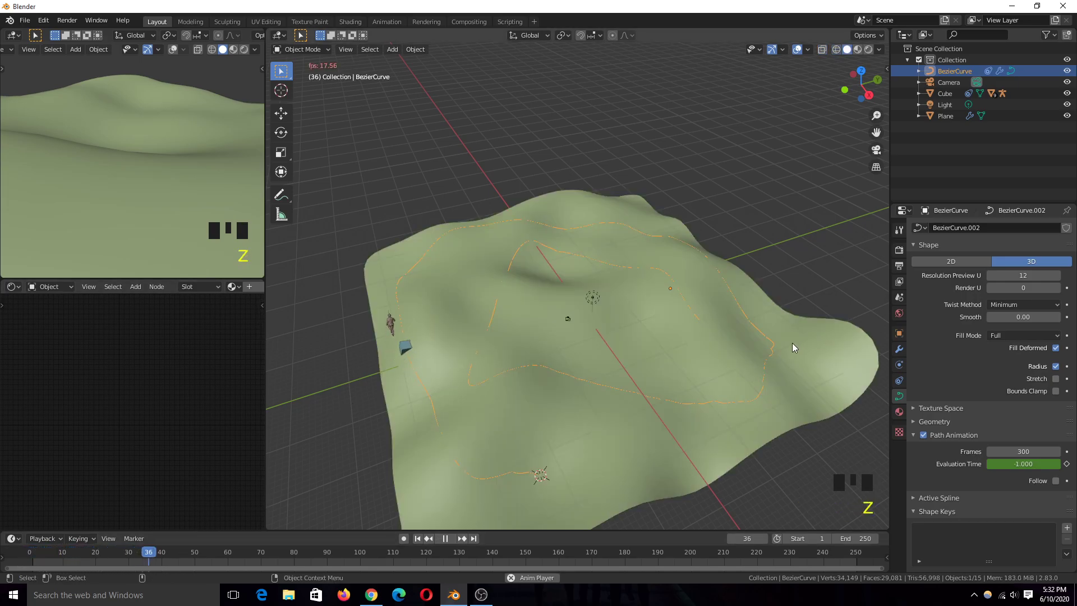
key(Escape)
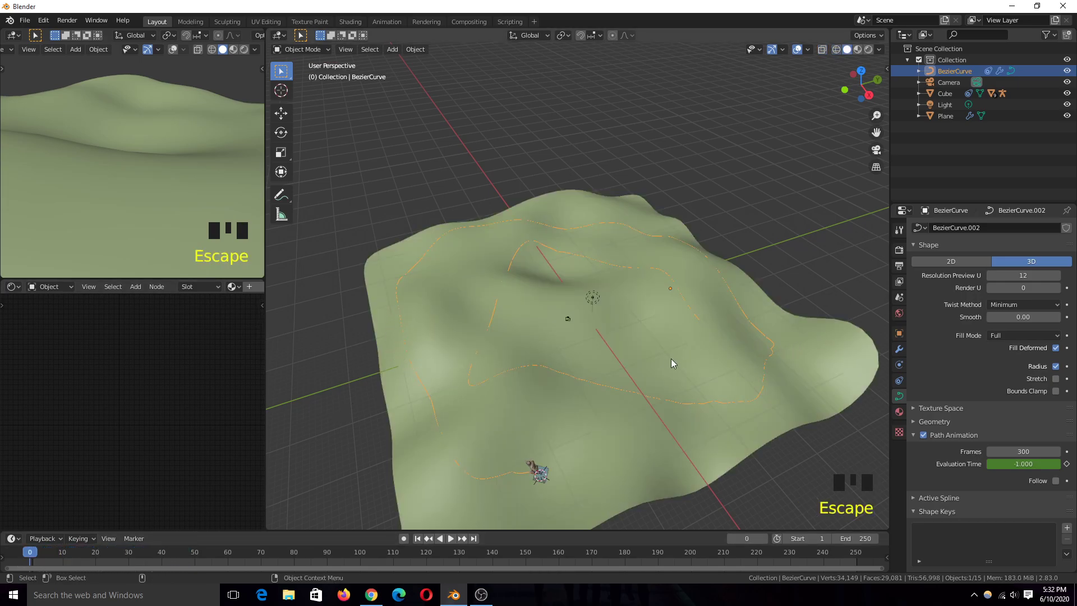
Set the Bezier curve's path animation length to 500 frames and play a short stretch from frame 0.
click(1043, 452)
text(5)
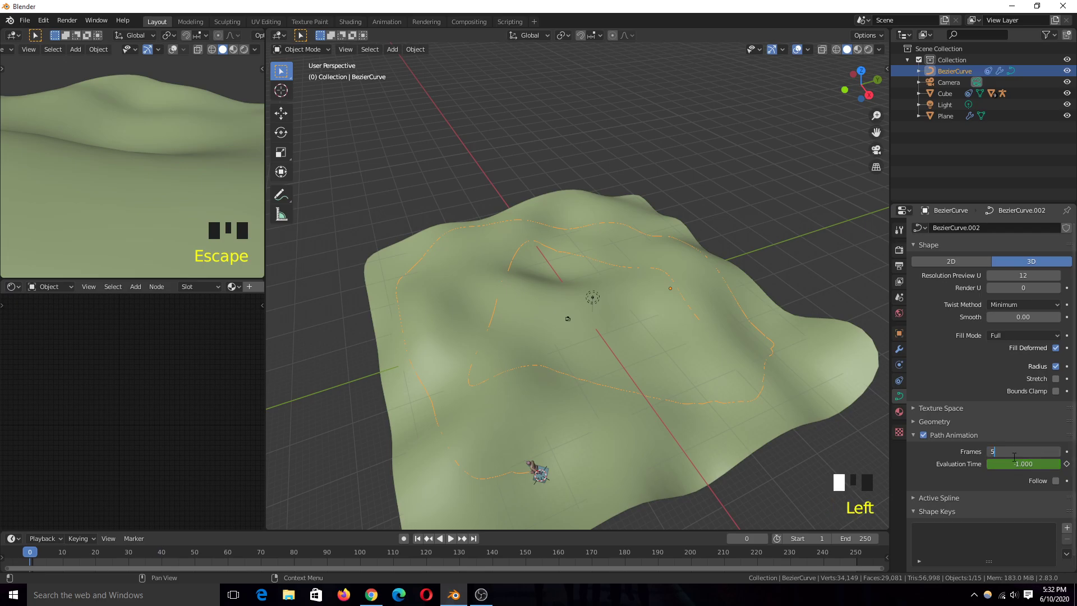
text(00)
key(Return)
key(space)
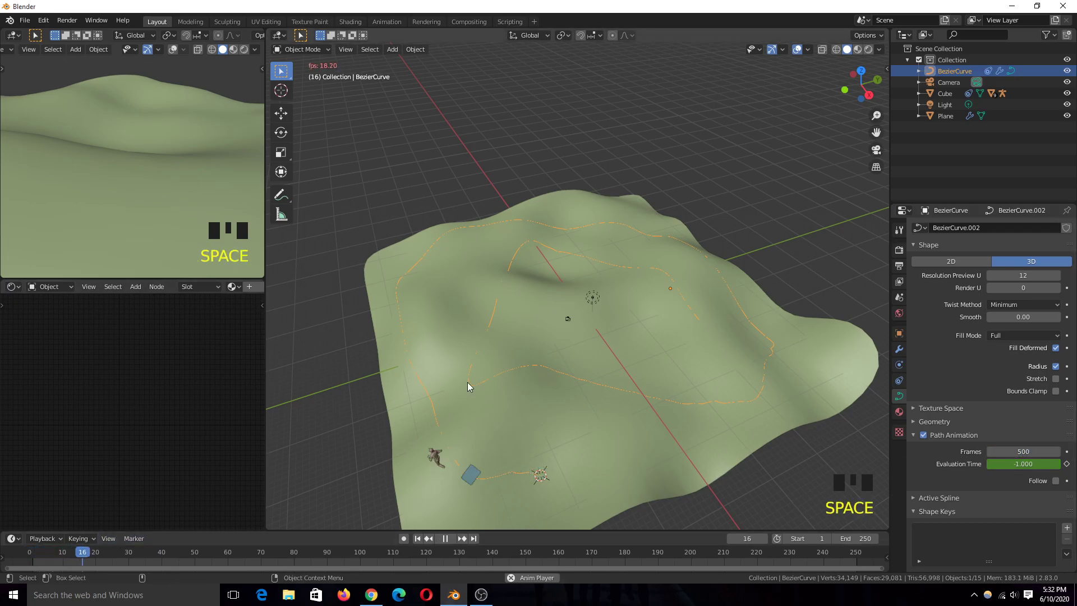
key(Escape)
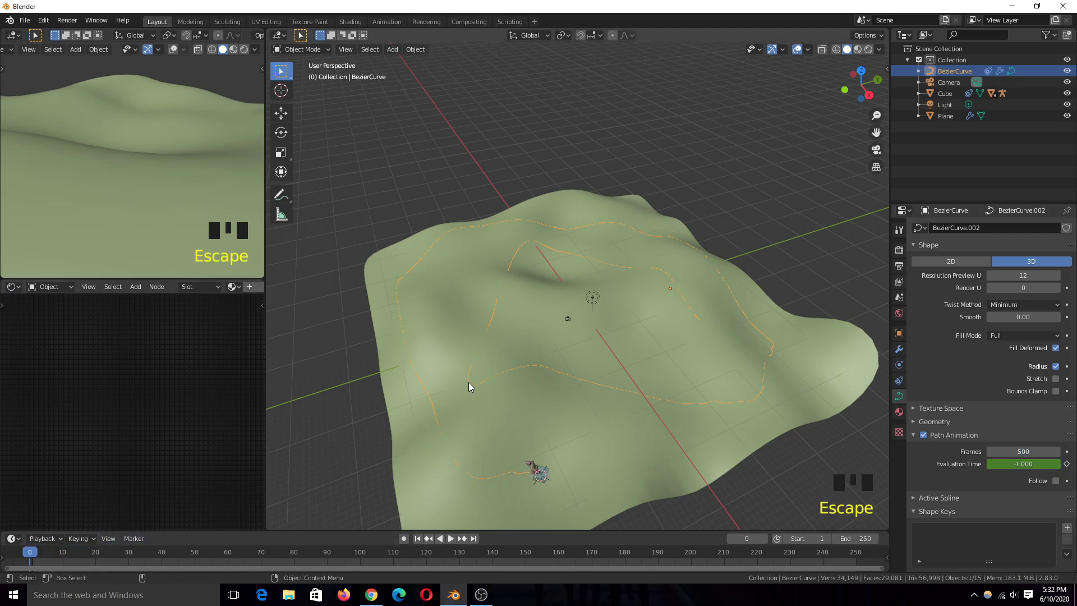
Examine close up in wireframe shading how the character's feet sit relative to the cube, and select the armature.
click(531, 478)
key(KP_Decimal)
scroll(533, 473, down, 3)
key(z)
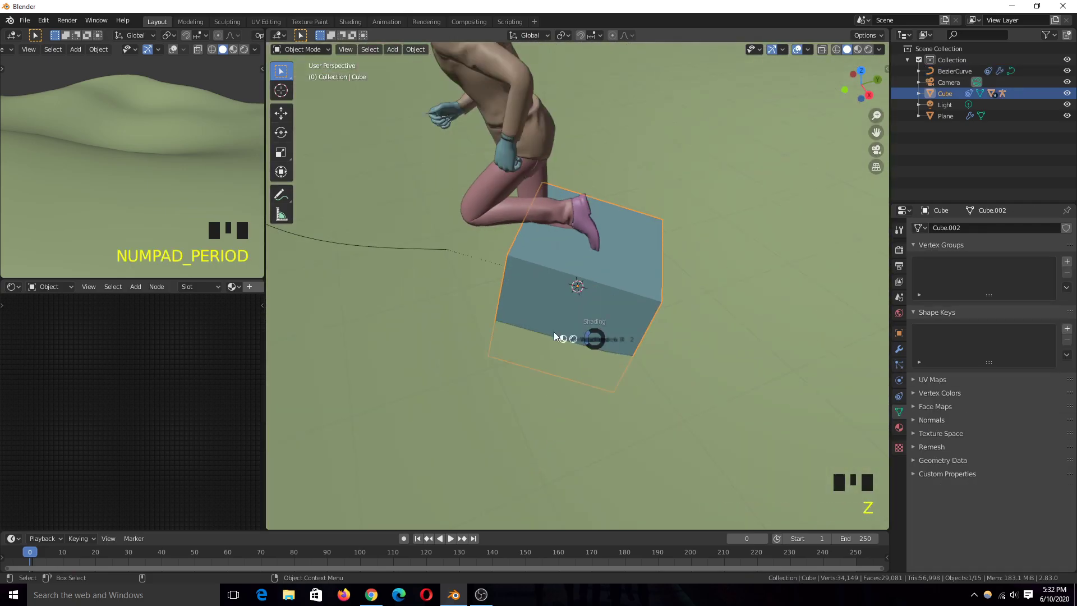
click(519, 338)
key(grave)
middle_drag(449, 331, 494, 279)
click(556, 291)
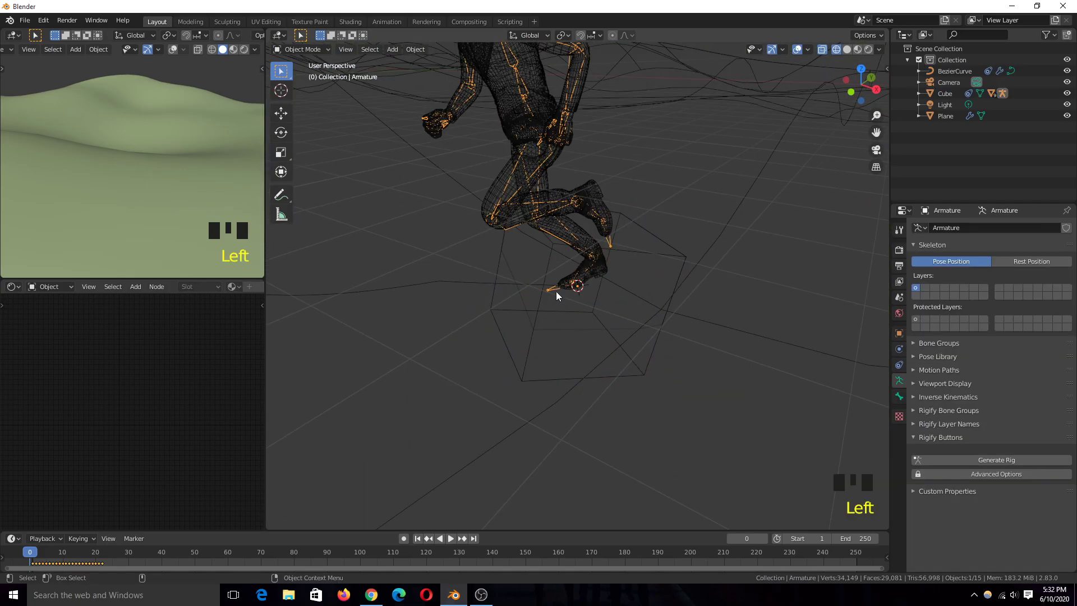
click(557, 289)
Return to solid shading and play short stretches from frame 0 to compare the character's movement with the cube's.
scroll(557, 298, down, 7)
key(z)
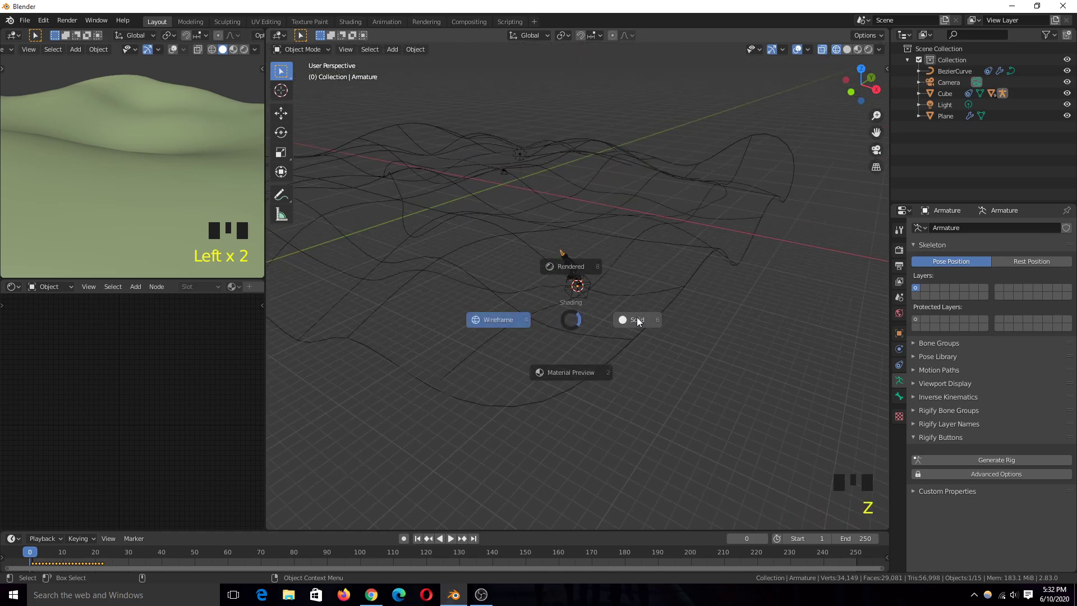
click(636, 318)
scroll(695, 319, up, 3)
key(space)
scroll(505, 317, down, 3)
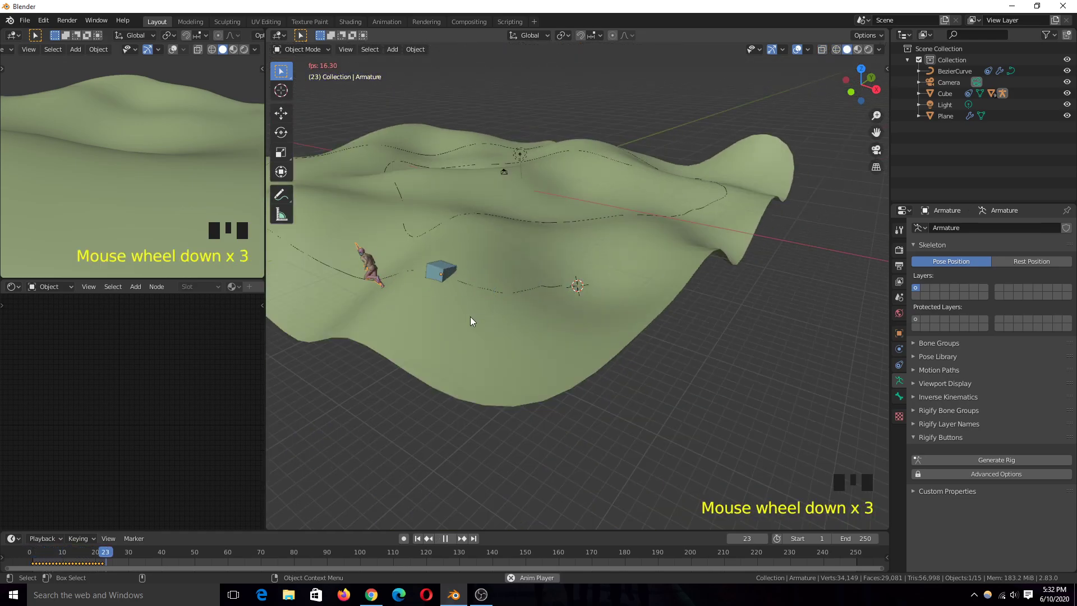
key(Escape)
scroll(505, 307, up, 3)
key(space)
scroll(505, 303, down, 3)
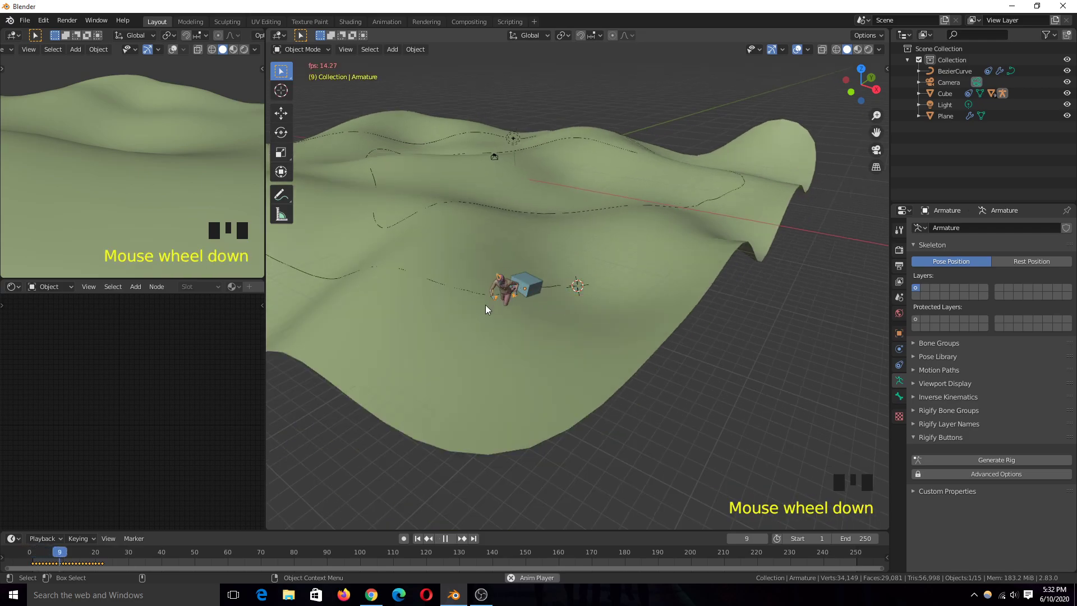
key(Escape)
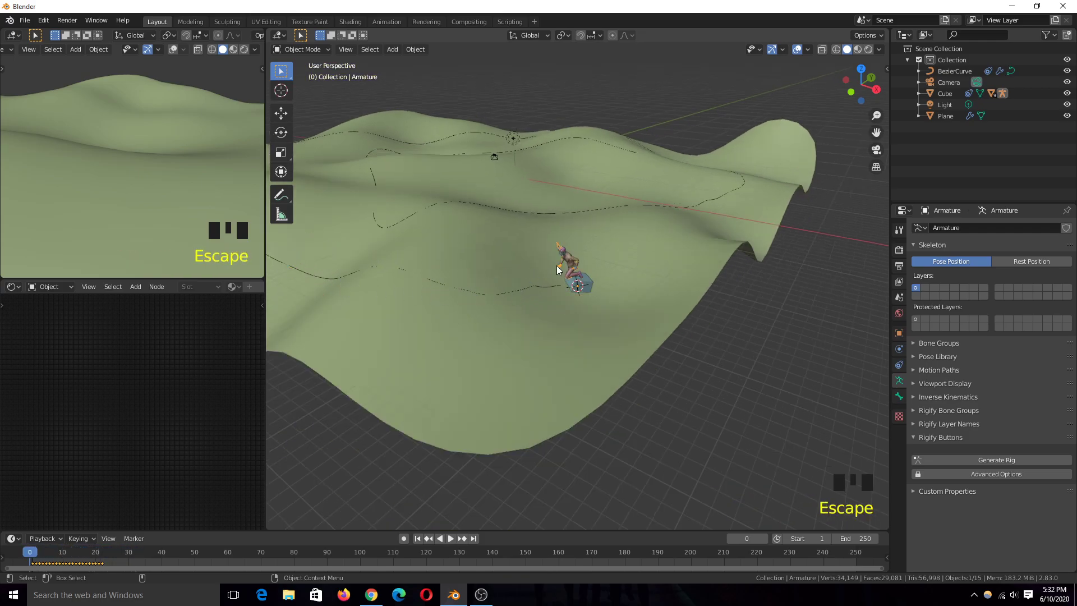
Clear the armature's rotation while it is parented to the cube and inspect its orientation from the front and right side.
scroll(558, 268, up, 4)
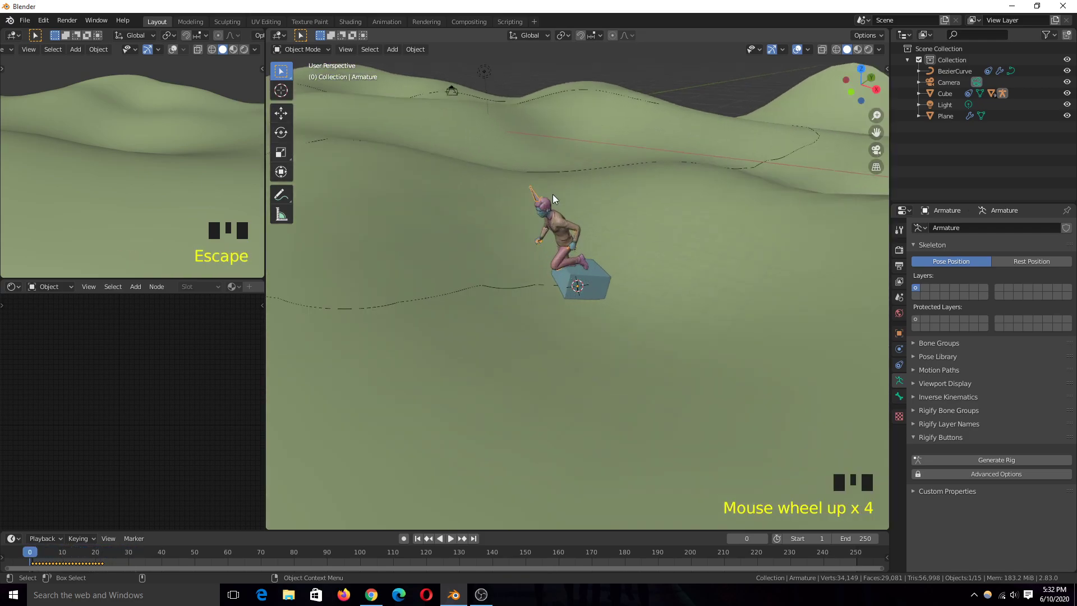
key(alt+r)
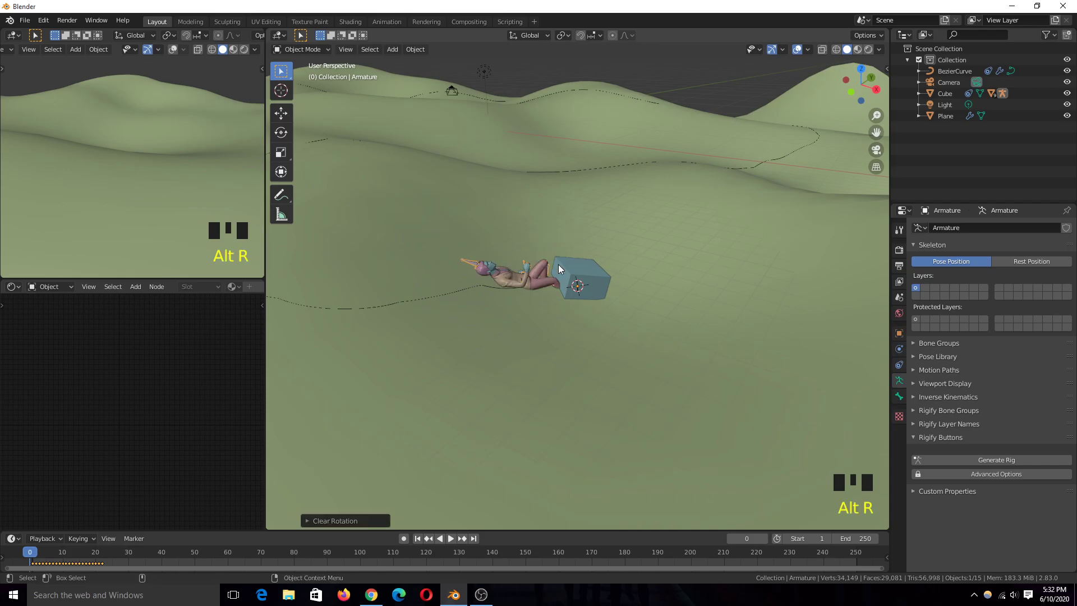
key(KP_1)
key(alt+r)
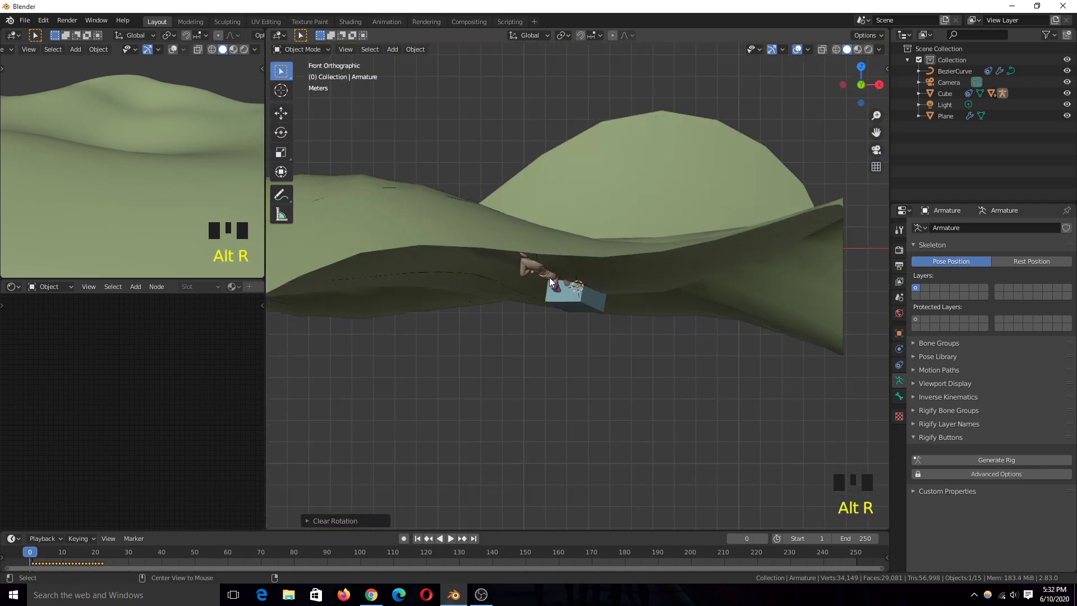
scroll(571, 263, down, 2)
key(KP_3)
scroll(564, 292, up, 4)
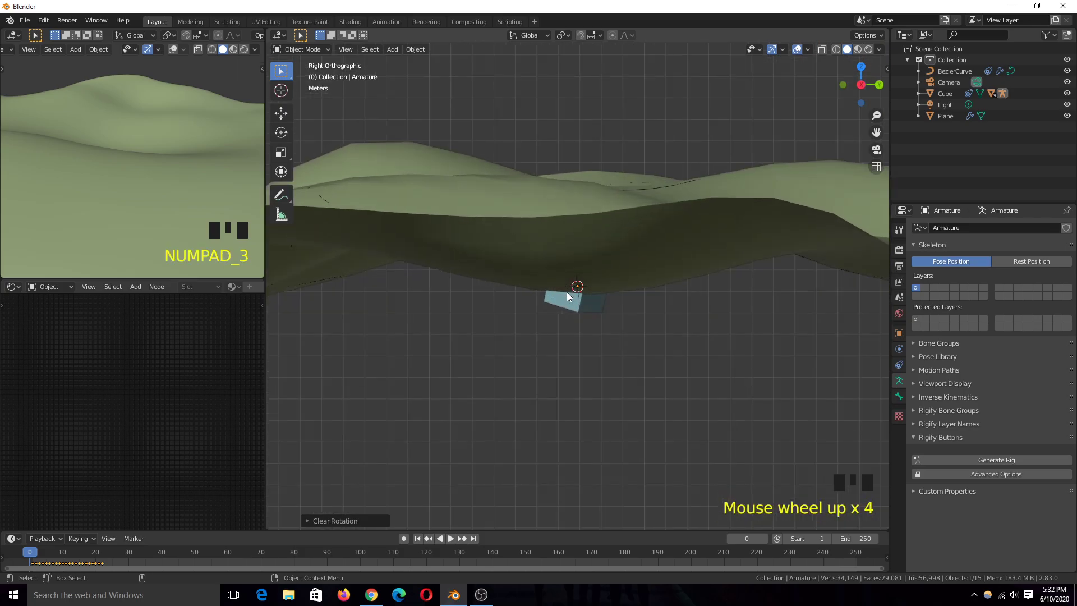
key(alt+r)
middle_drag(588, 246, 551, 315)
key(grave)
scroll(577, 290, up, 4)
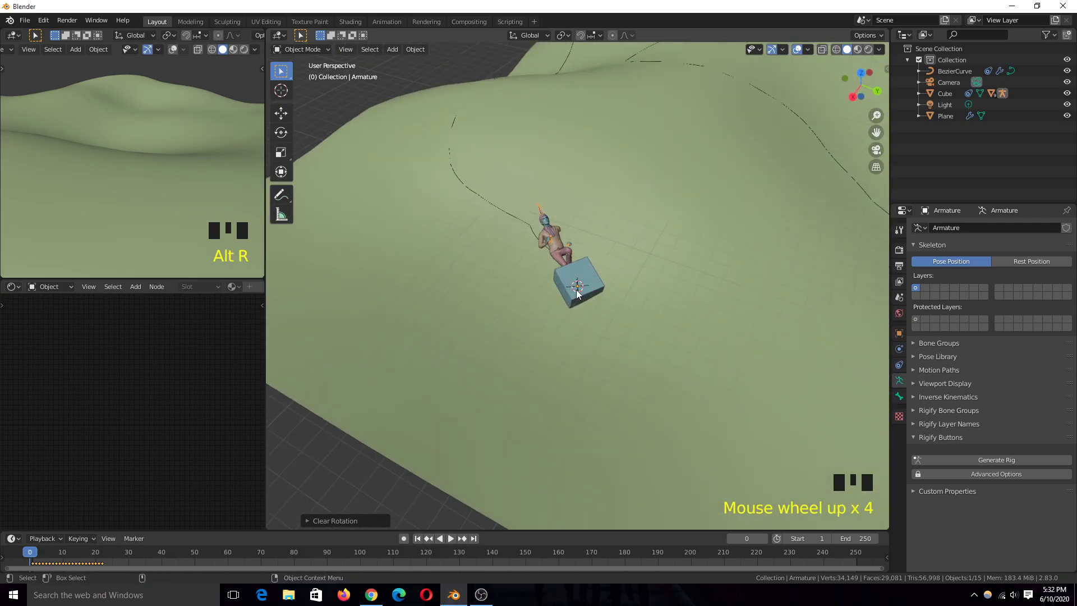
Try rotating the parented armature by -90° about the global X axis.
key(r)
key(x)
key(9)
key(0)
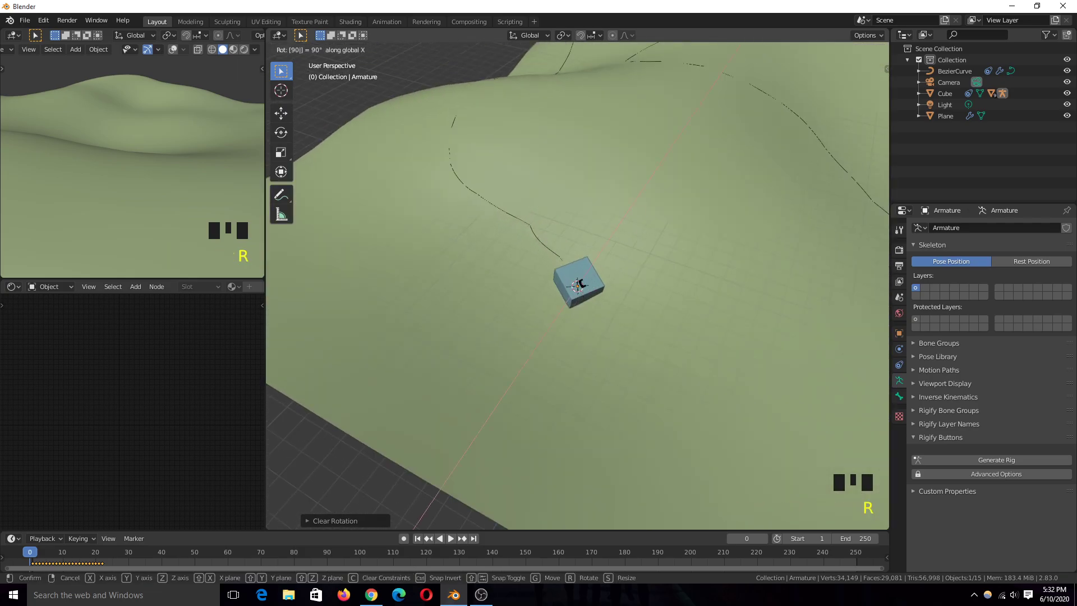
key(minus)
key(Return)
key(grave)
middle_drag(547, 266, 475, 234)
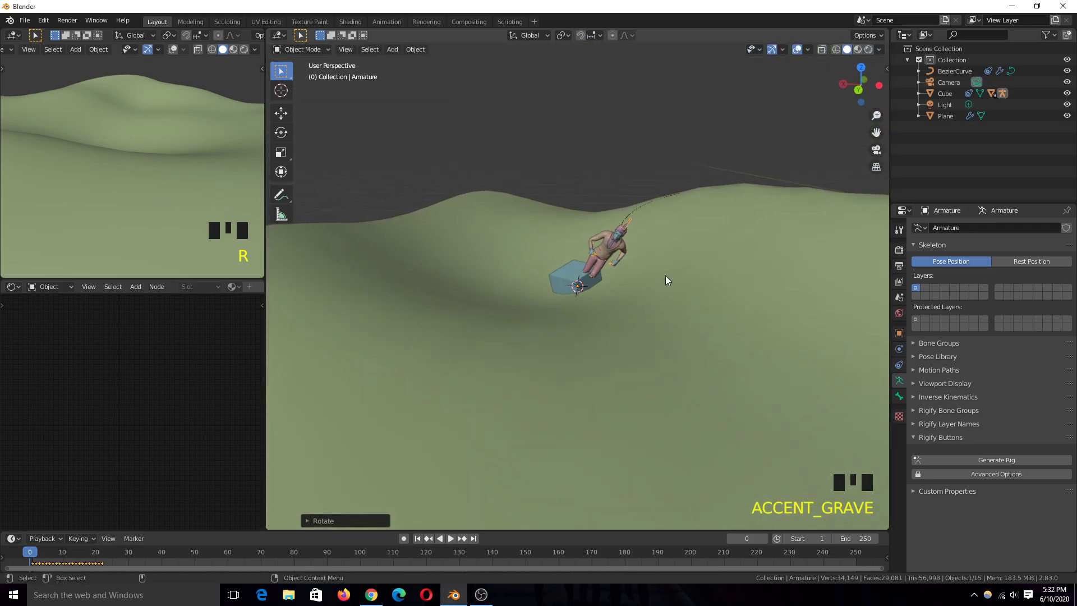
Clear the armature's parent and reset its rotation to 90° about the X axis so the character stands upright.
key(alt+p)
click(634, 328)
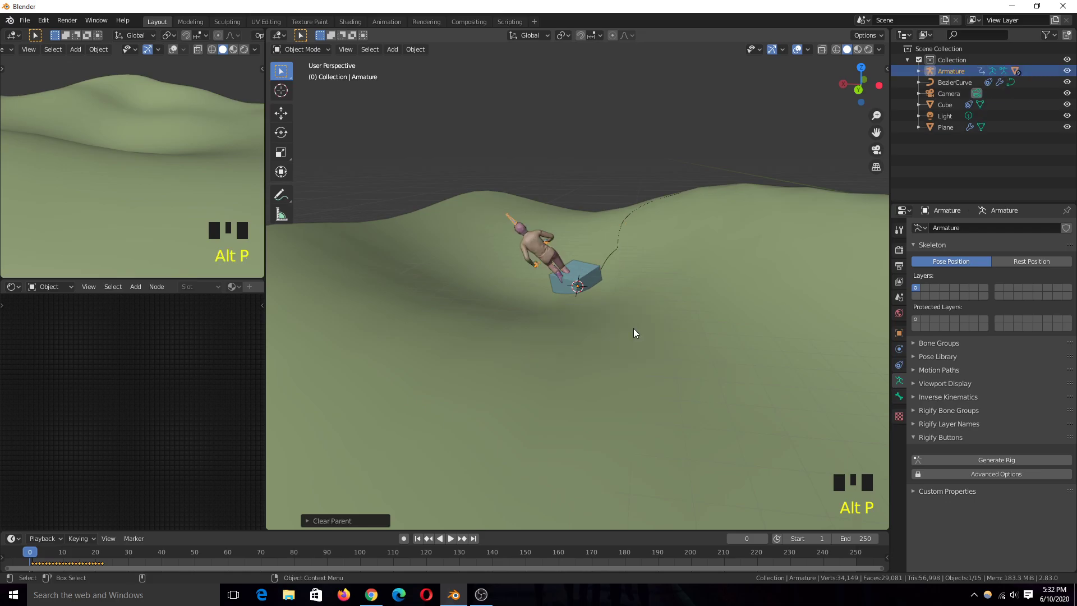
key(alt+r)
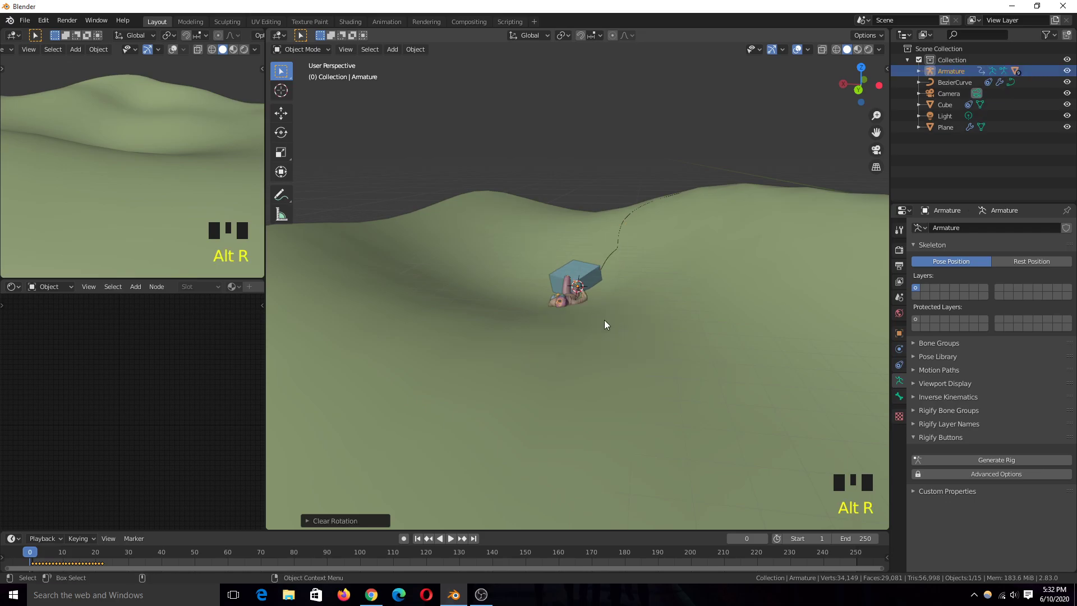
text(rx90)
key(Return)
key(grave)
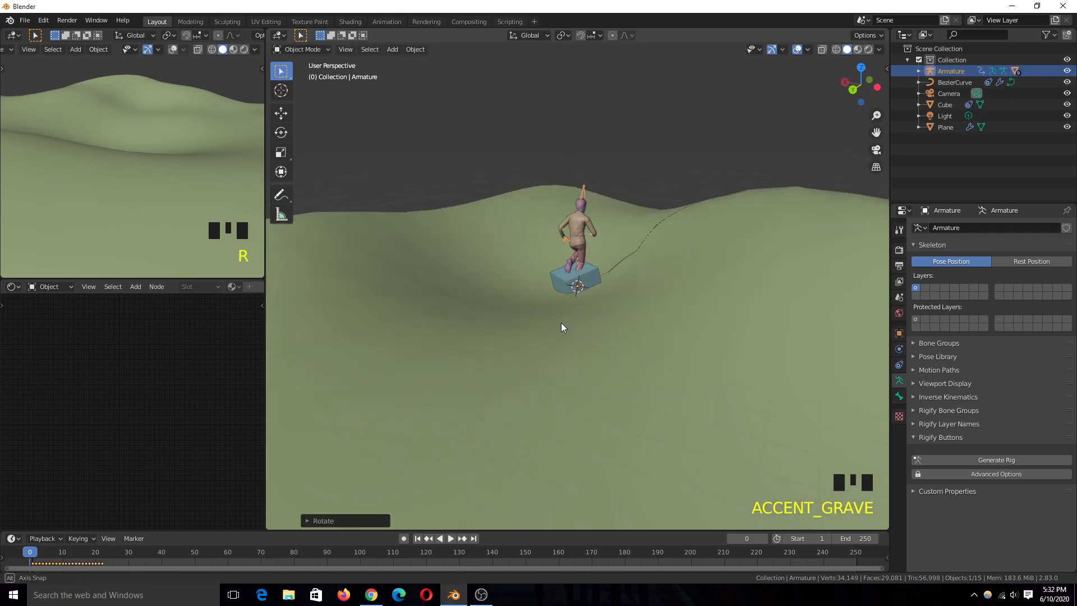
Play a short stretch of the animation with the armature unparented to examine the character's own motion.
key(space)
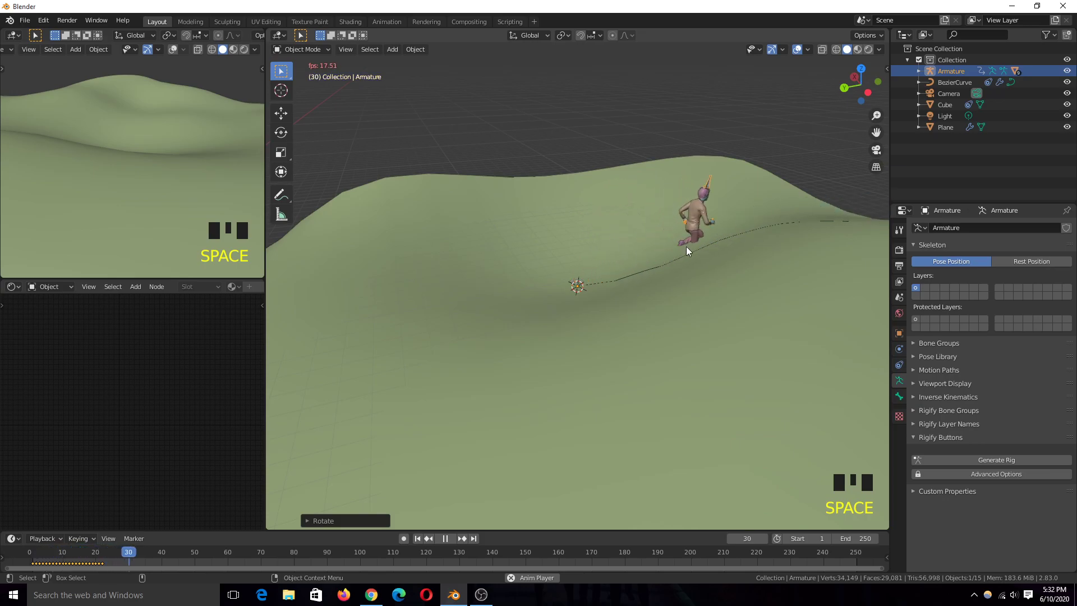
key(Escape)
scroll(662, 264, up, 2)
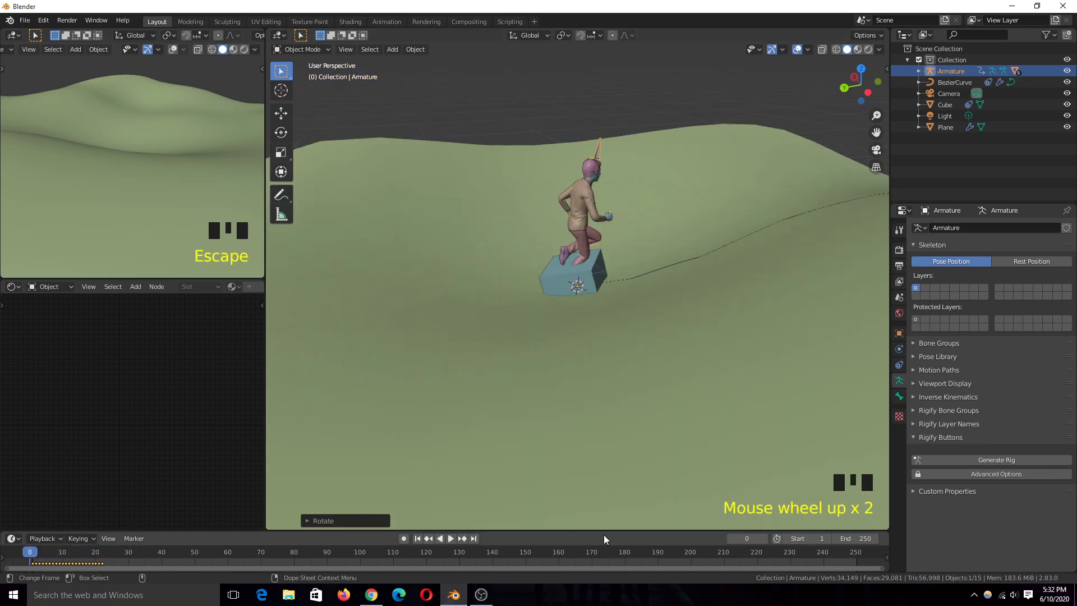
Enlarge the timeline area and switch it to the Graph Editor to show the armature's animation curves.
drag(606, 529, 606, 484)
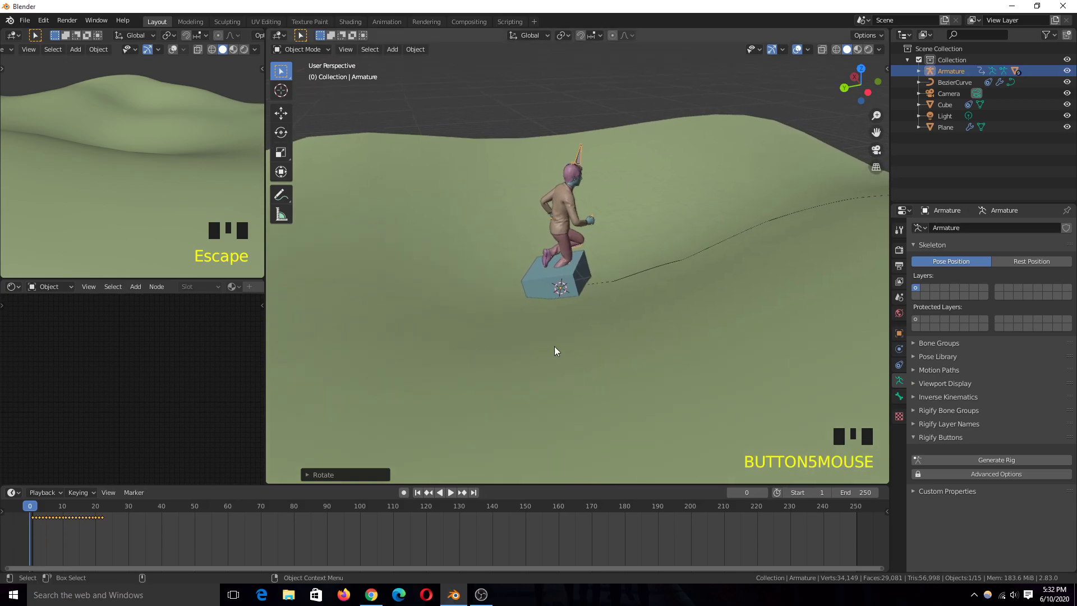
shift+middle_drag(554, 363, 565, 383)
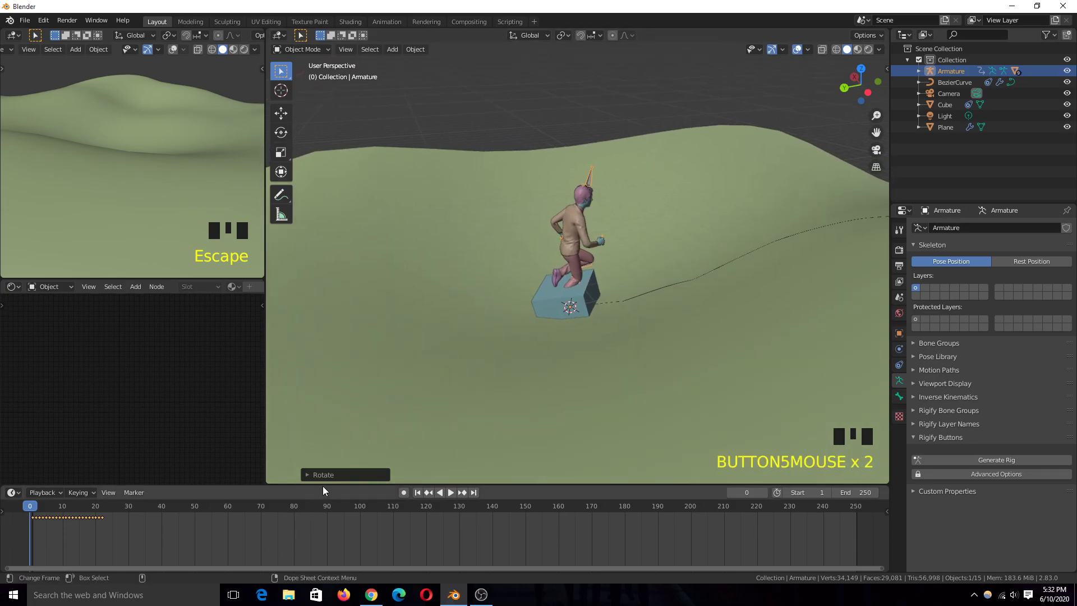
drag(322, 486, 322, 423)
key(ctrl+Tab)
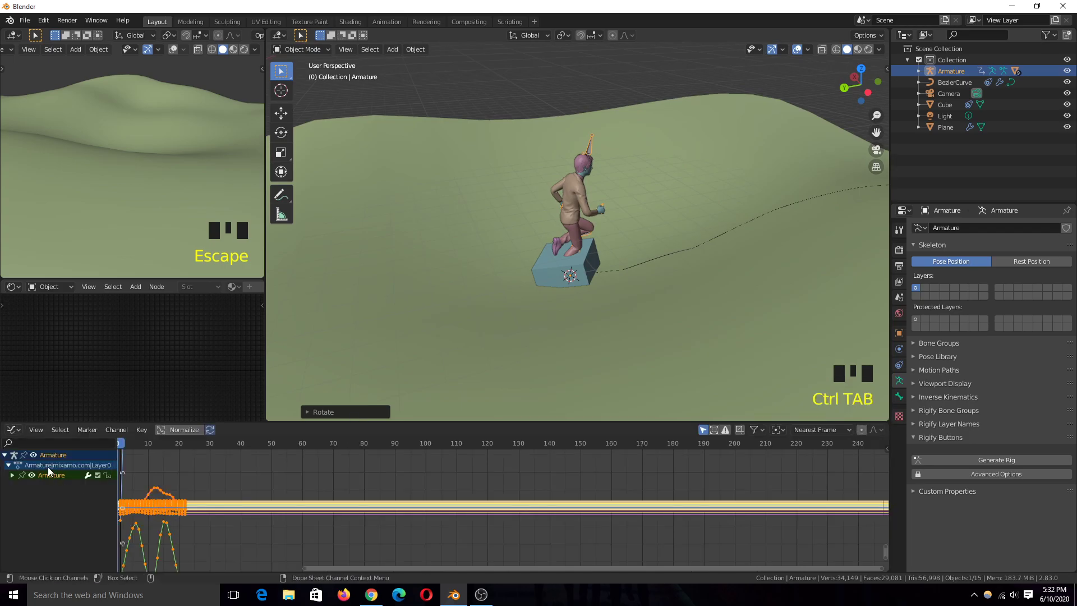
key(ctrl+Tab)
key(ctrl+Tab)
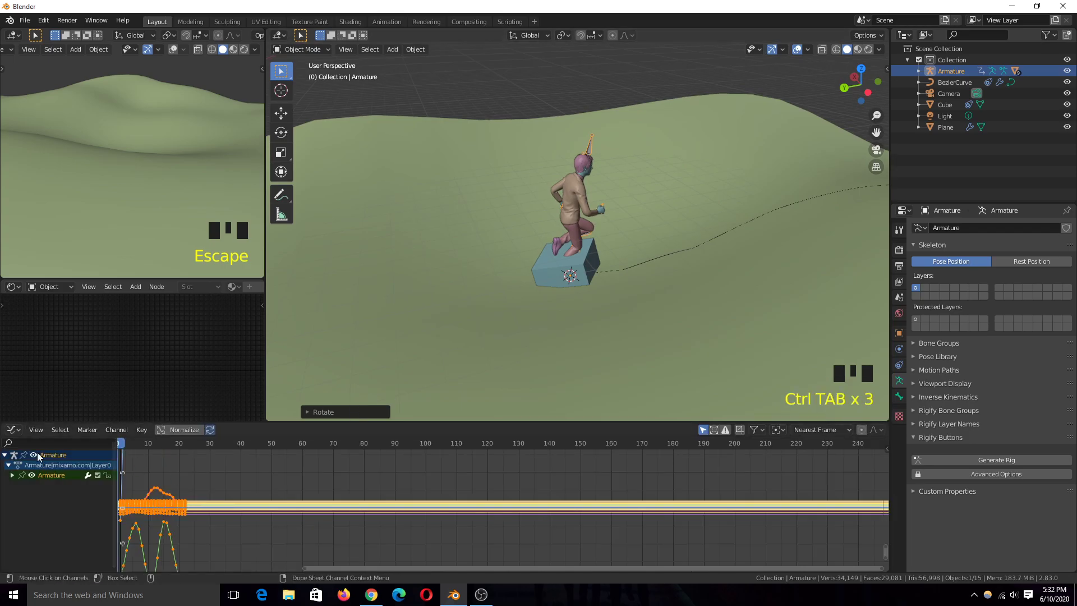
Expand the Armature channel group and isolate the Z Location curve by hiding all the other curves.
click(12, 476)
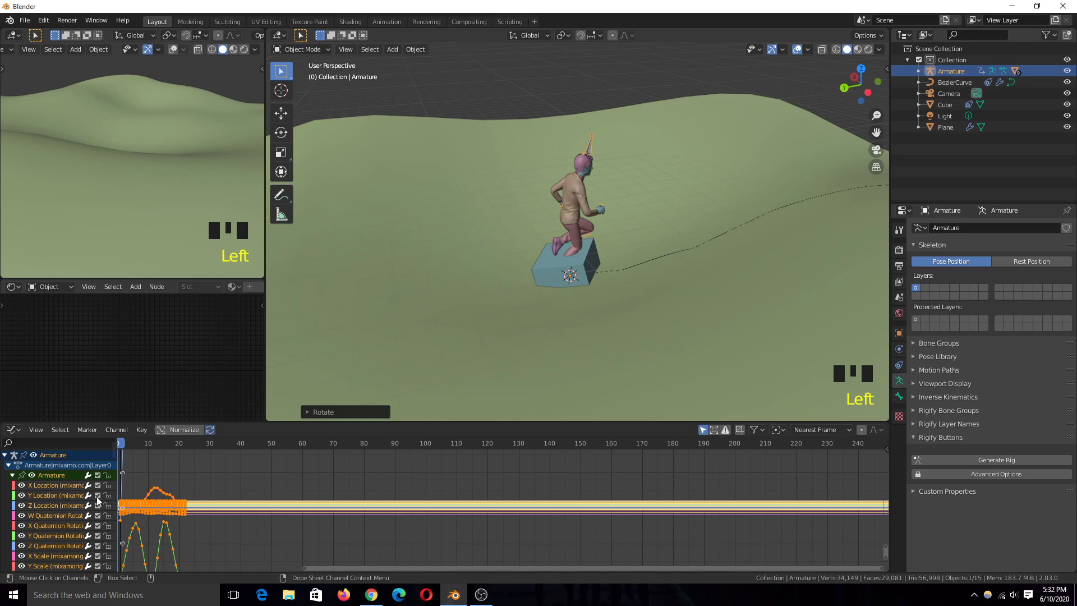
scroll(225, 505, down, 8)
click(62, 504)
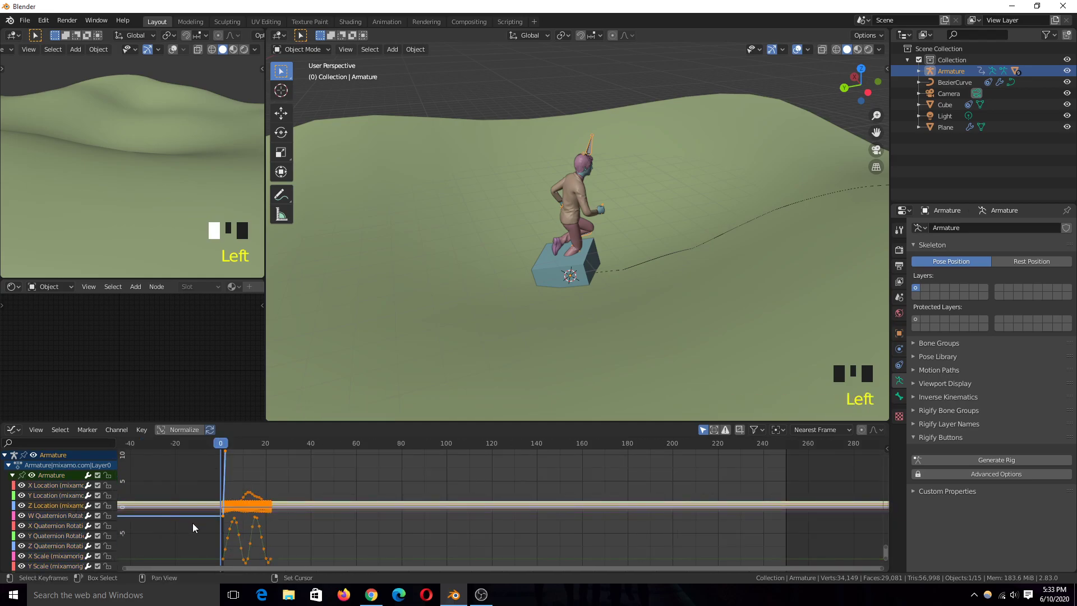
key(shift+h)
Play the animation from frame 0 and check from several angles whether the run cycle moves the character away from its start.
scroll(575, 241, up, 1)
key(grave)
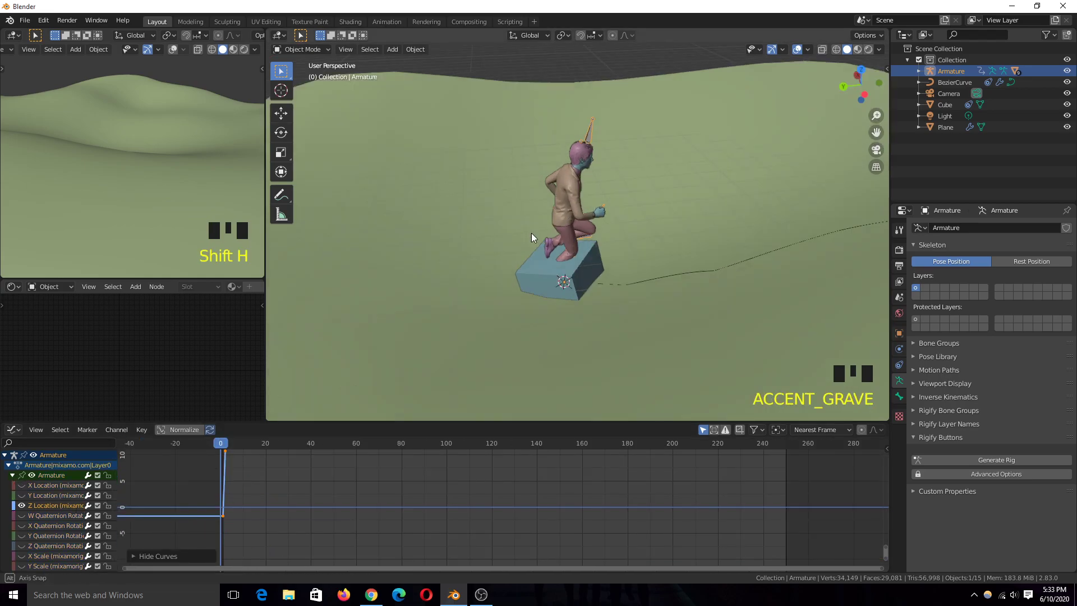
key(space)
key(Escape)
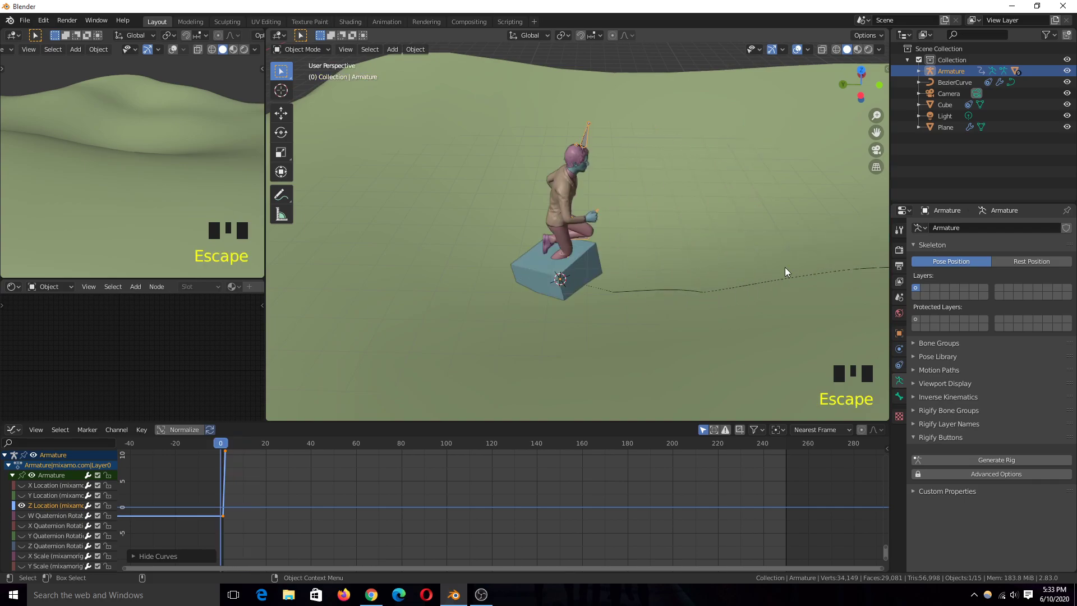
key(grave)
middle_drag(513, 271, 476, 308)
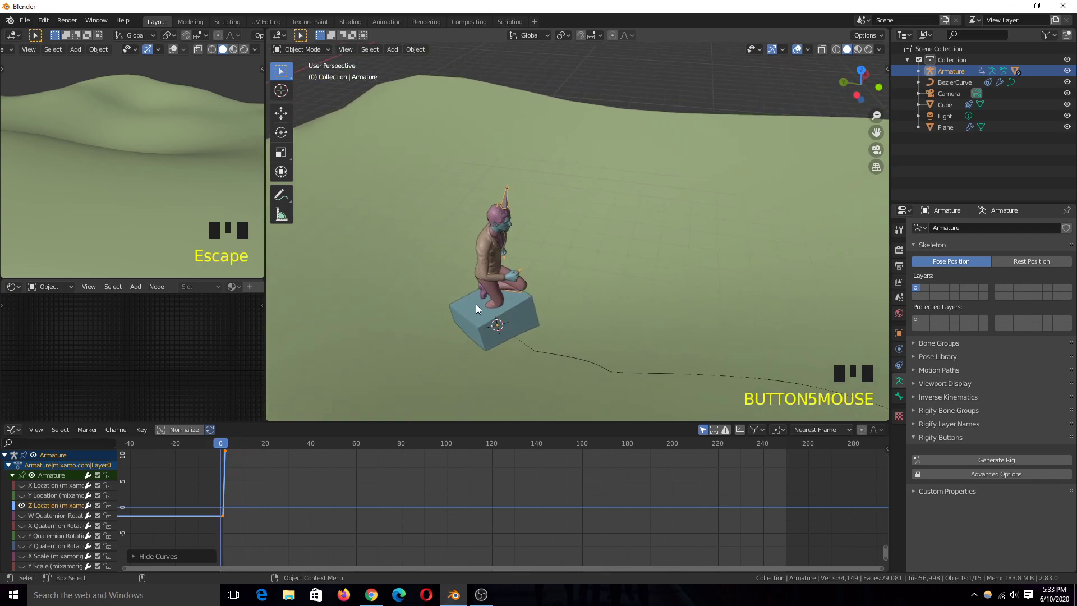
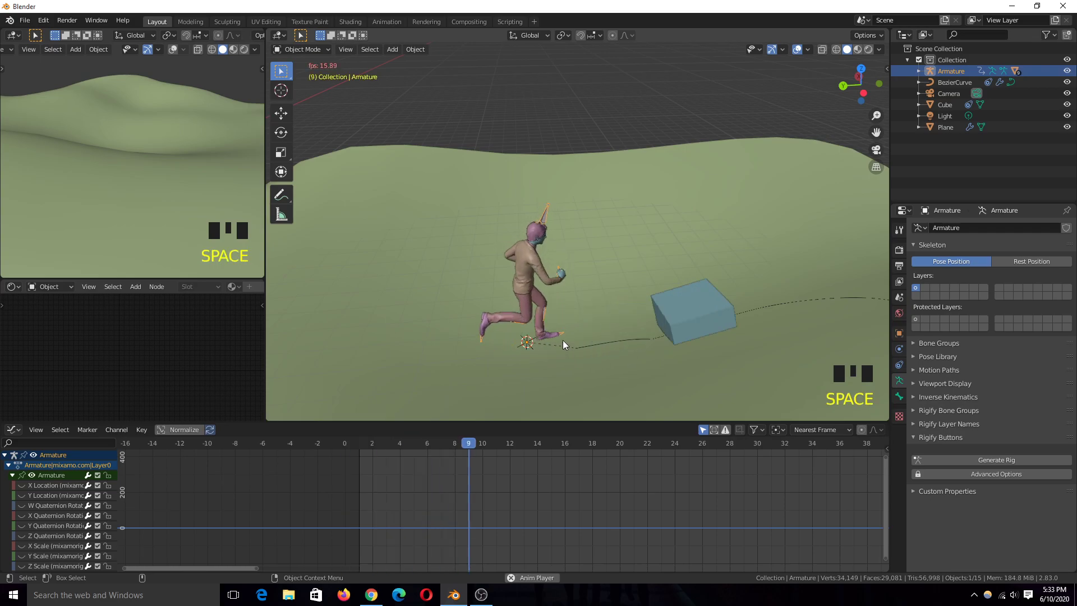
key(Escape)
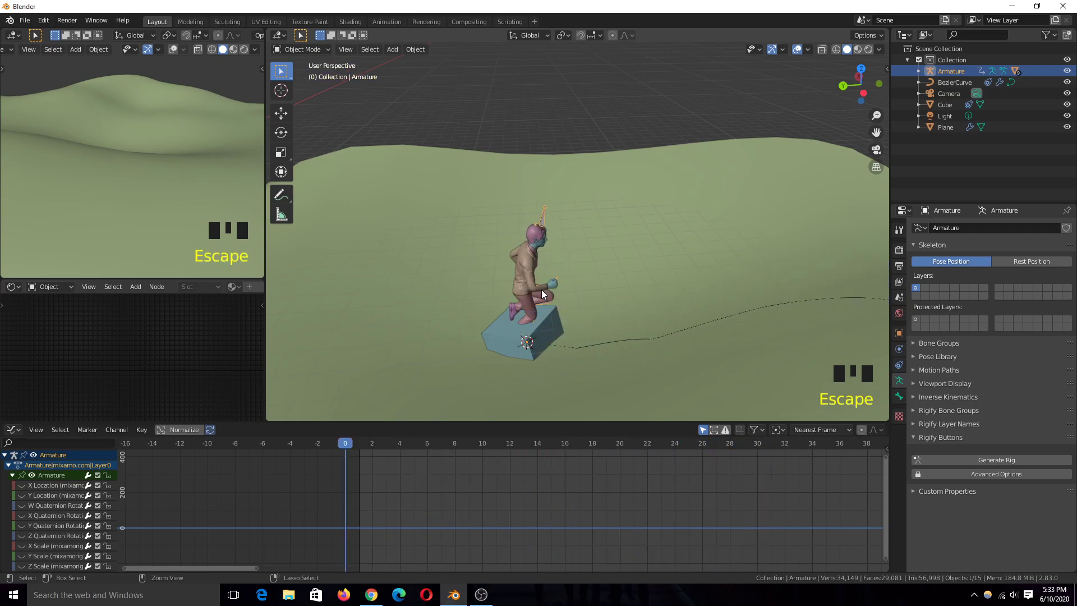
Switch the Graph Editor back to the Timeline, split that area, and set the larger part to Nonlinear Animation.
key(ctrl+Tab)
key(ctrl+Tab)
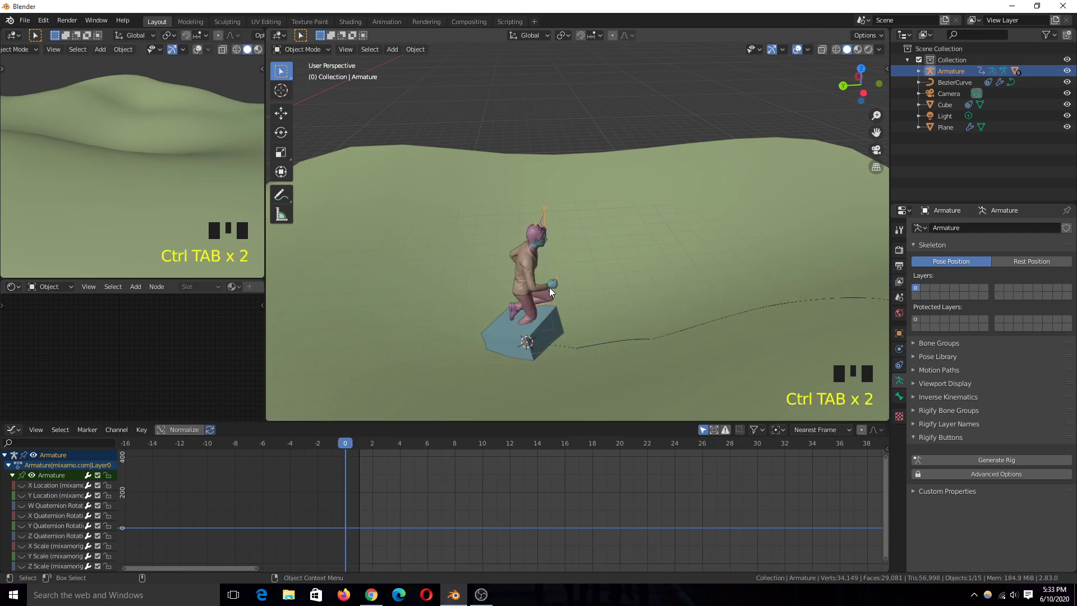
key(ctrl+Tab)
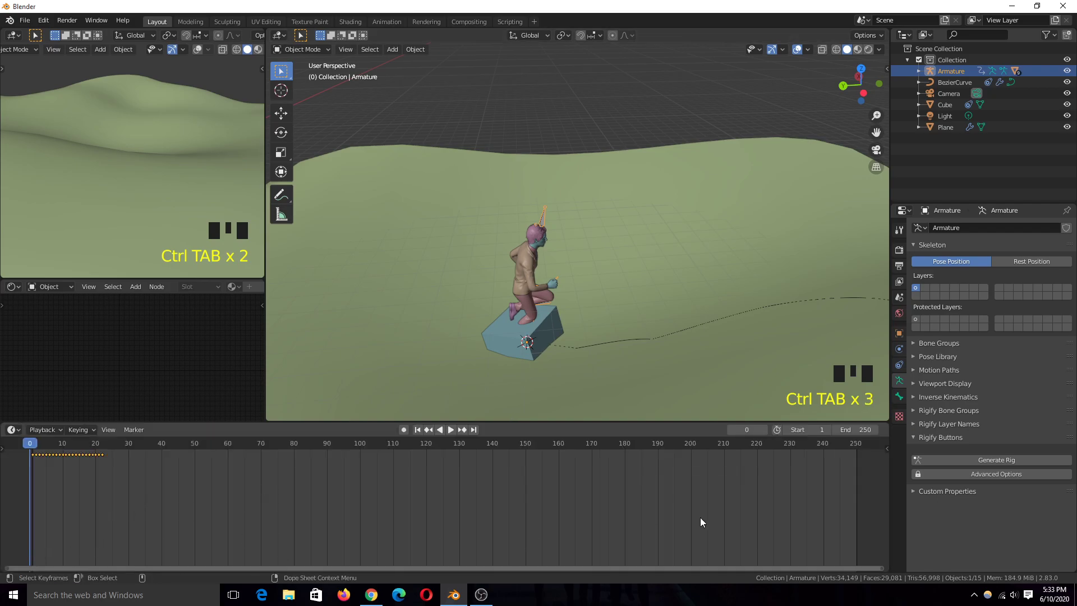
drag(886, 425, 297, 442)
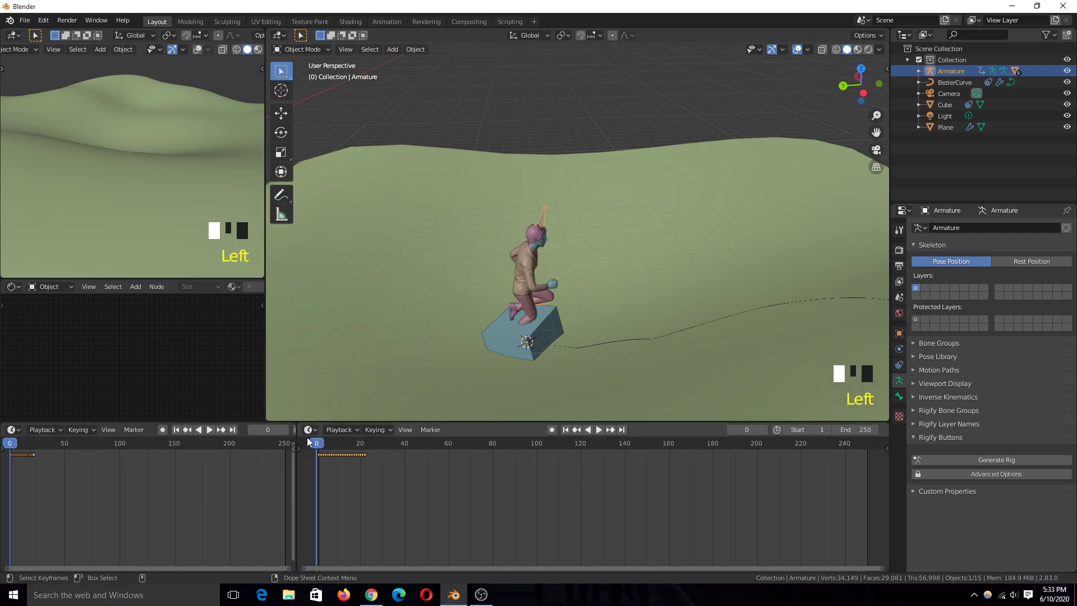
click(309, 430)
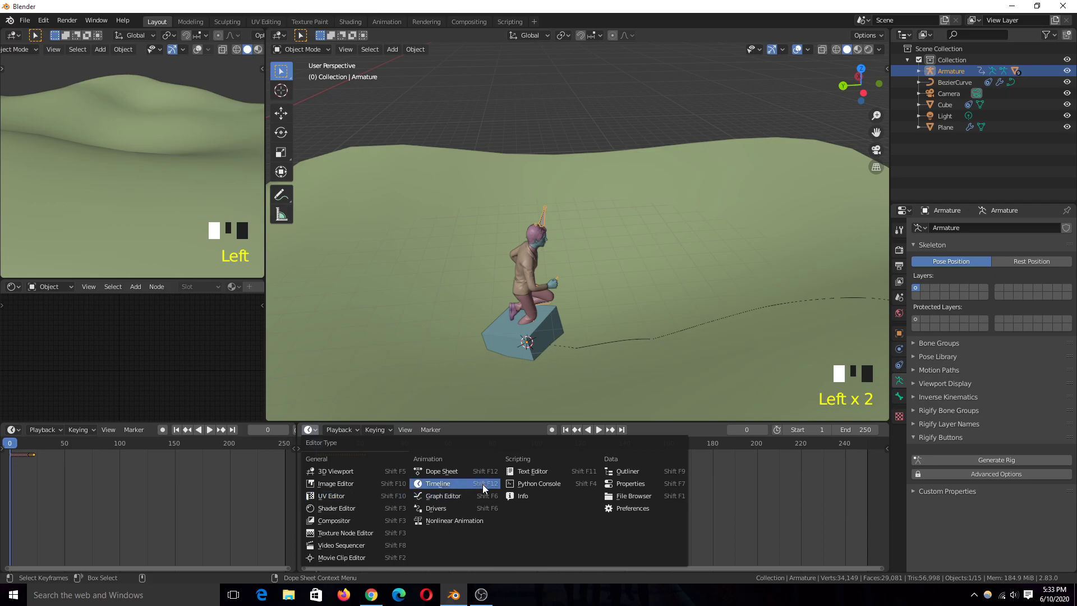
click(465, 520)
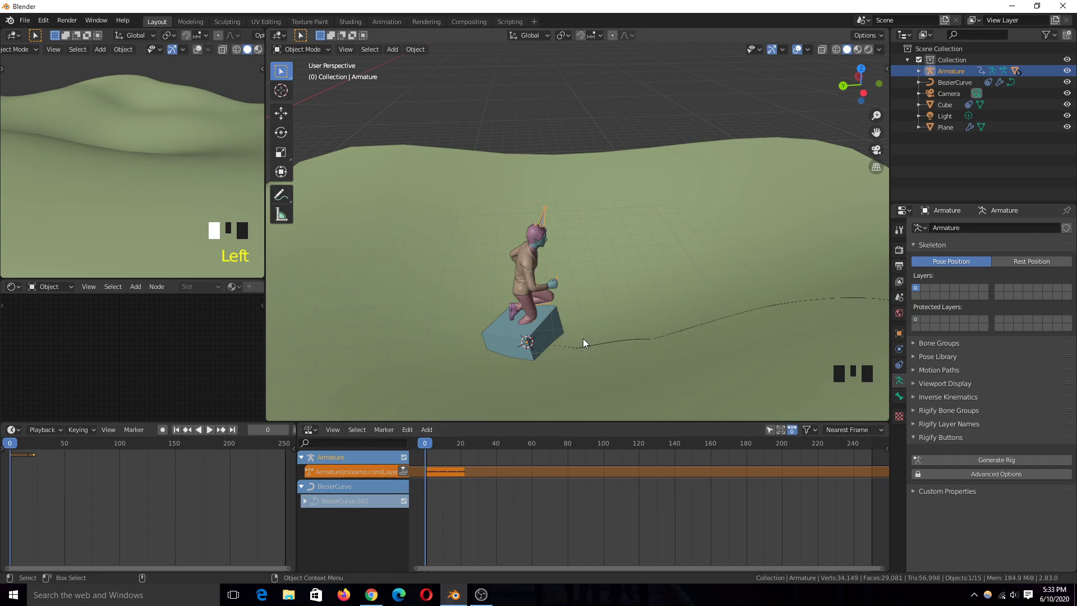
Limit the Nonlinear Animation editor to selected objects and push the armature's running action down into an NLA strip.
click(771, 429)
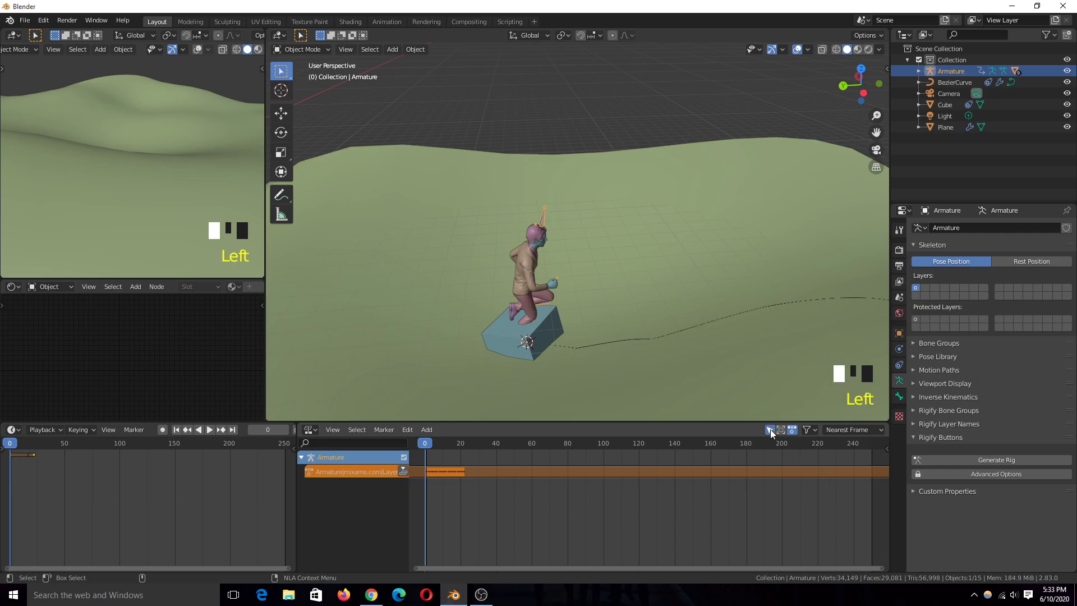
click(403, 472)
scroll(550, 312, up, 4)
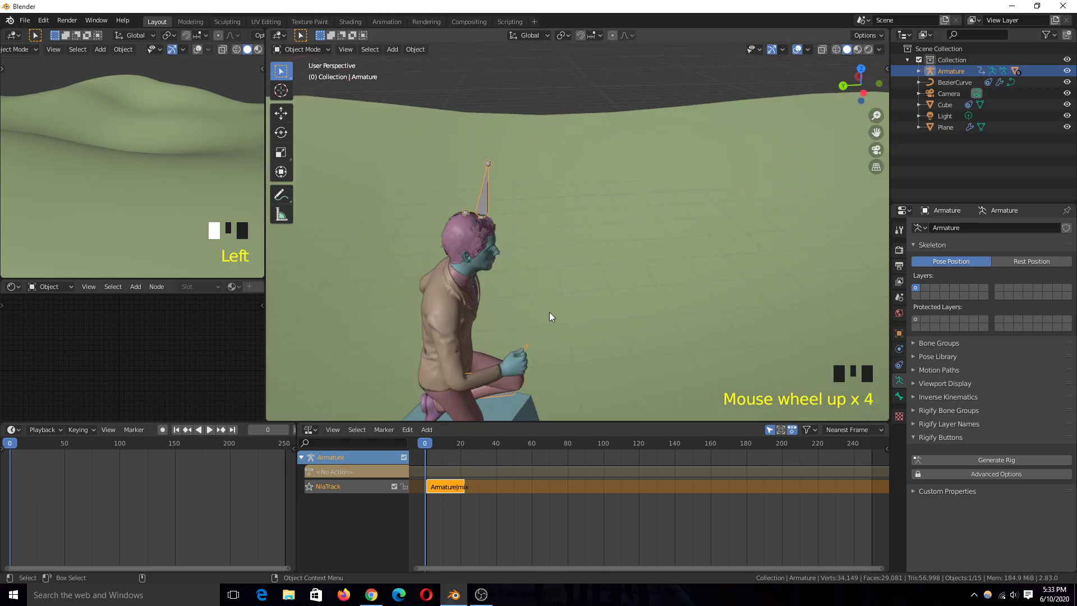
scroll(538, 362, down, 4)
scroll(501, 370, up, 2)
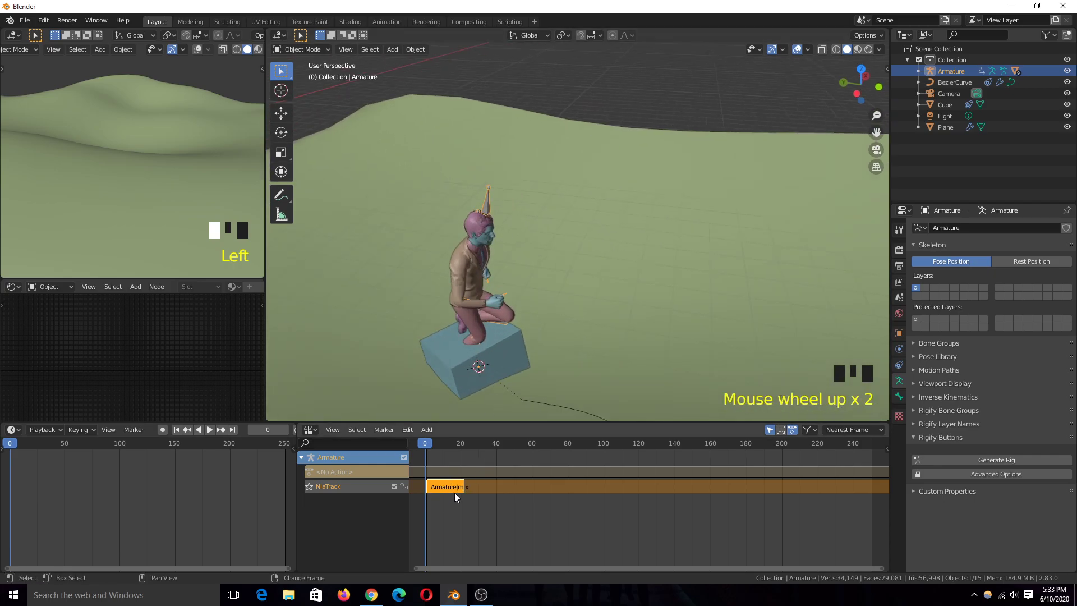
Duplicate all run-cycle strips end to end four times in succession, filling the armature's NLA track past frame 300.
key(shift+d)
click(496, 516)
key(a)
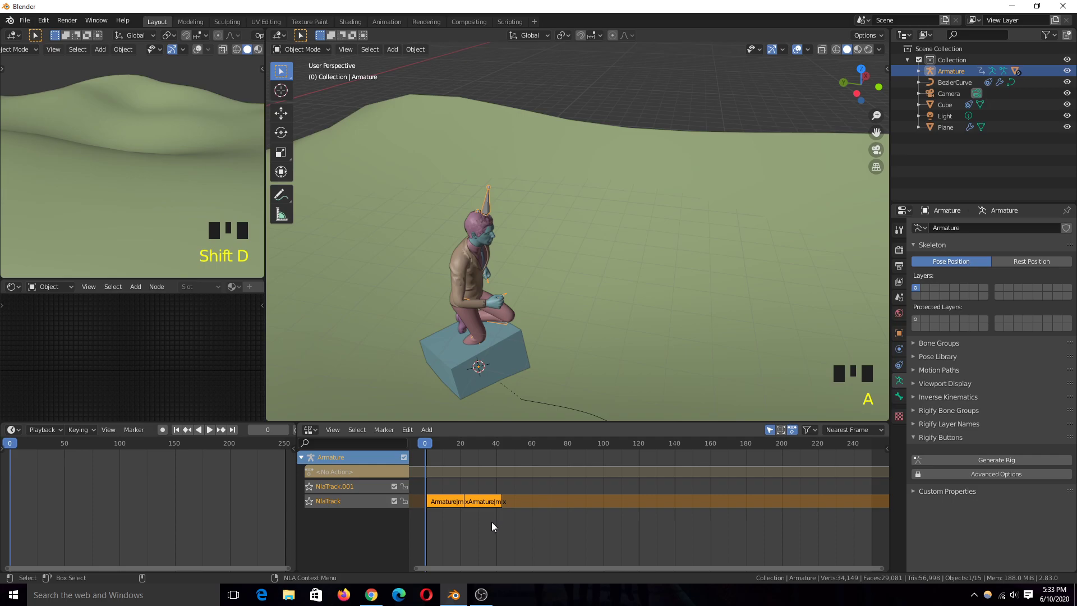
key(shift+d)
click(538, 554)
key(a)
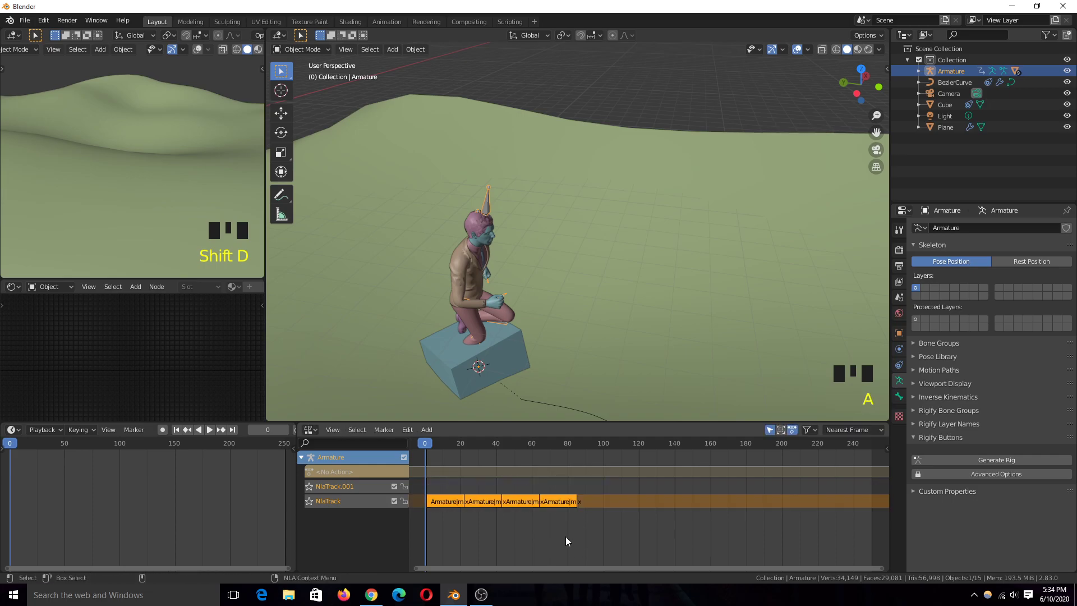
key(shift+d)
click(584, 562)
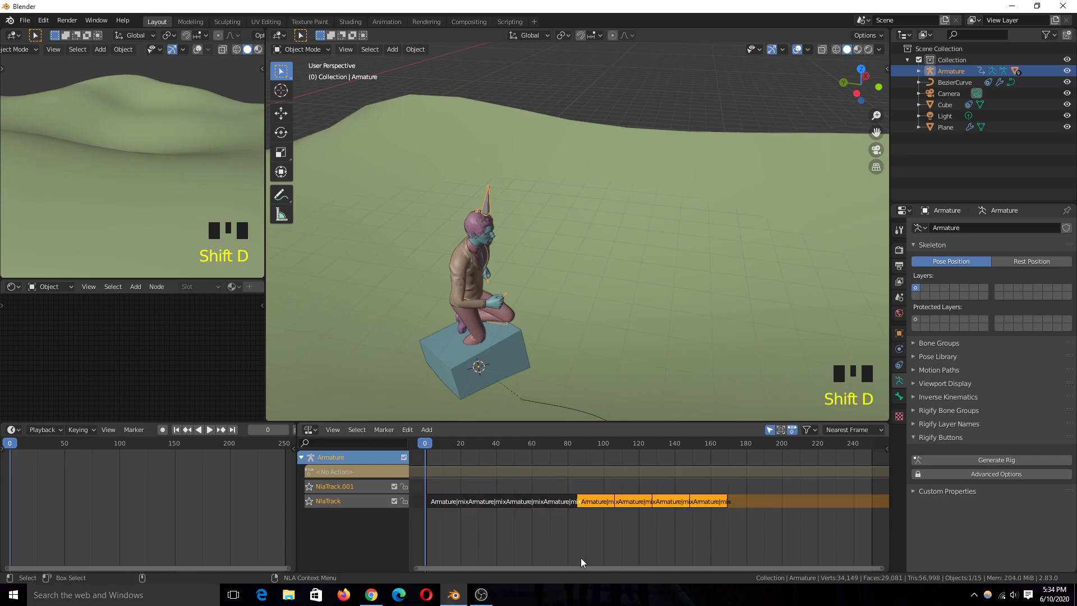
key(a)
key(shift+d)
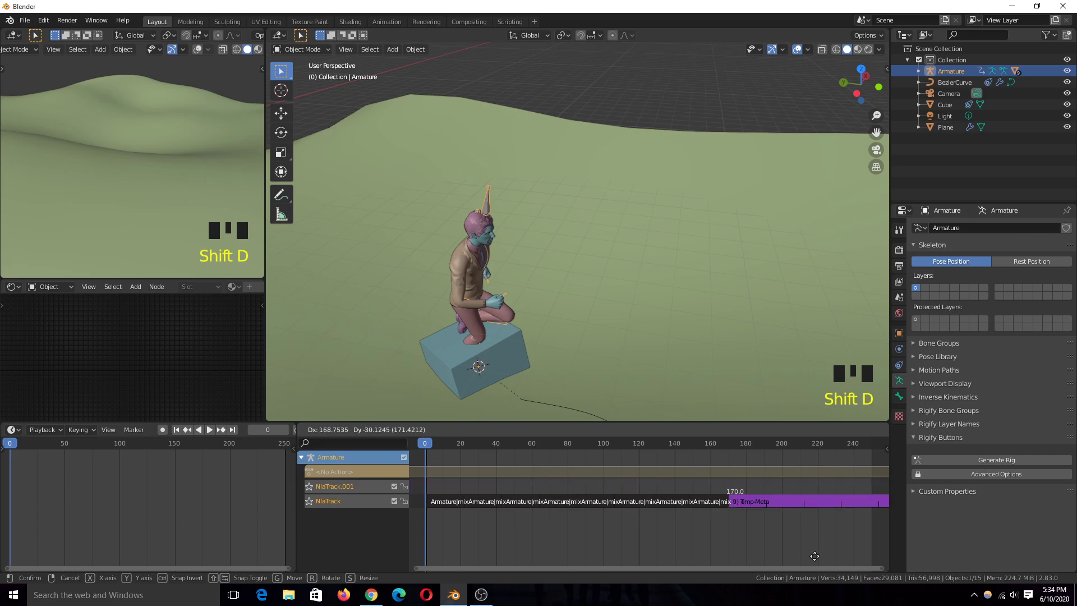
click(763, 568)
key(a)
scroll(725, 526, down, 4)
Play the animation and check from several angles how the repeated run cycle plays in place.
key(grave)
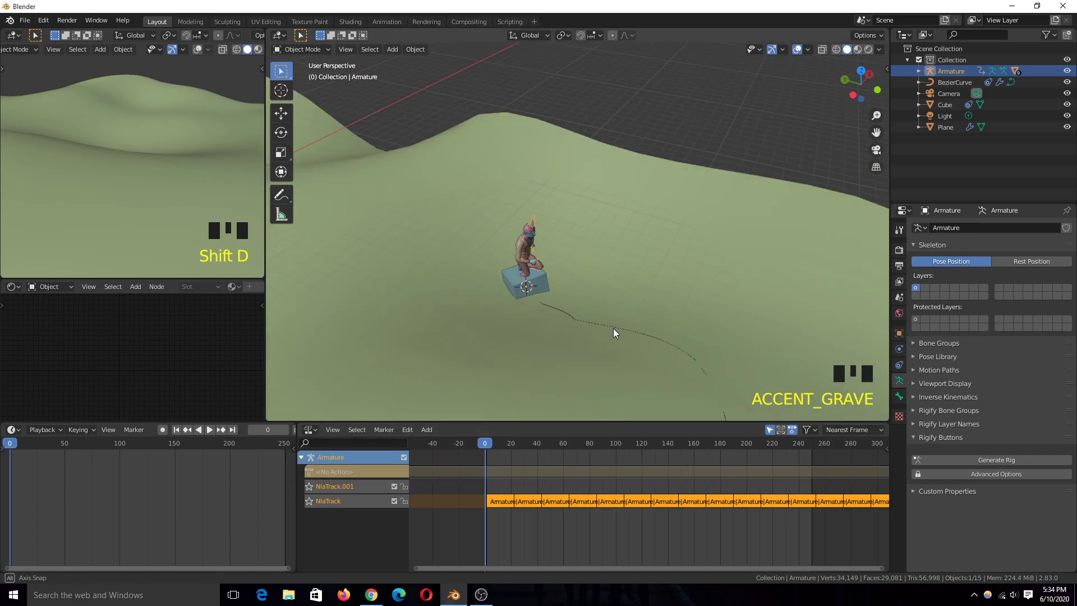
key(space)
scroll(561, 350, up, 3)
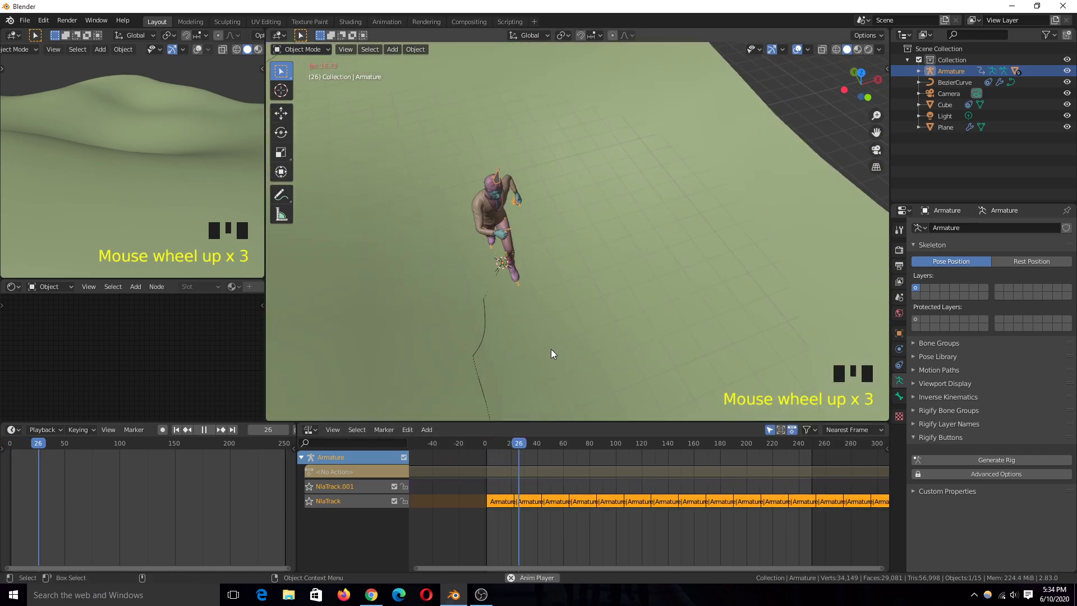
key(grave)
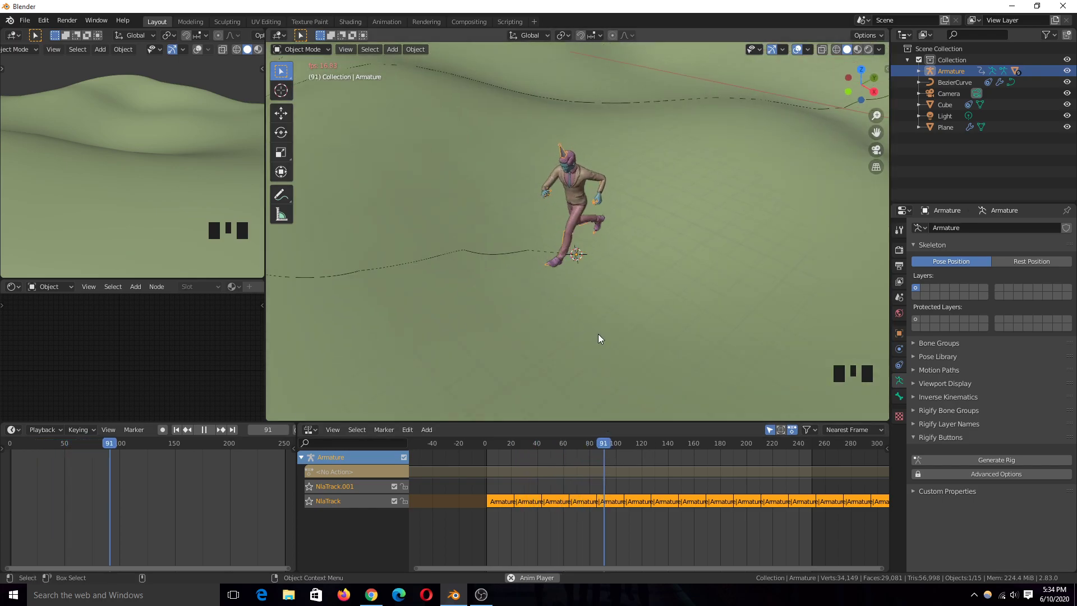
key(Escape)
Parent the armature to the cube using the Object option.
scroll(607, 303, up, 2)
shift+click(610, 270)
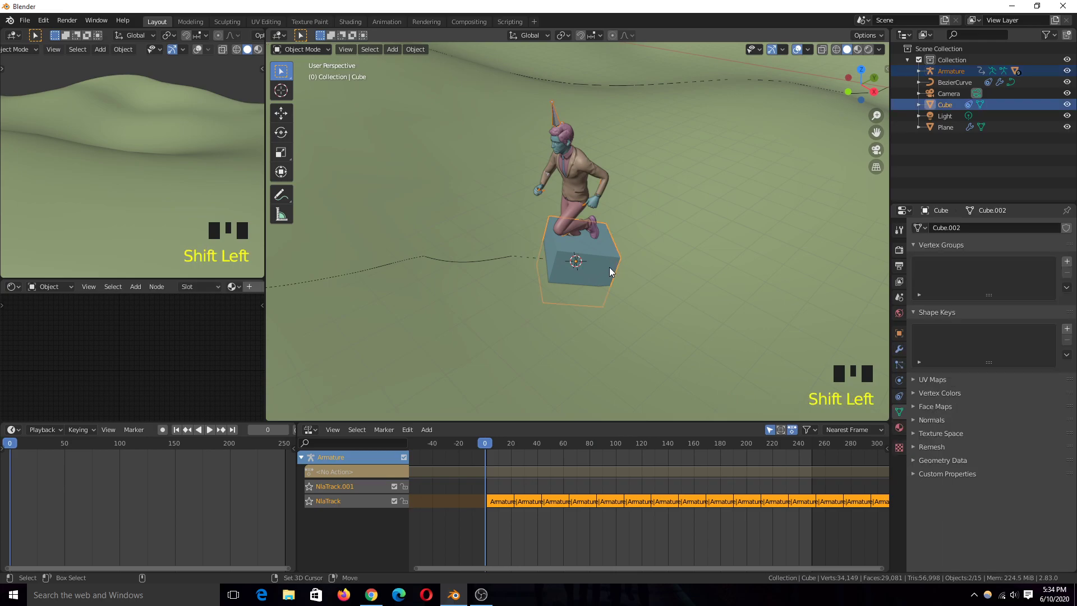
key(ctrl+p)
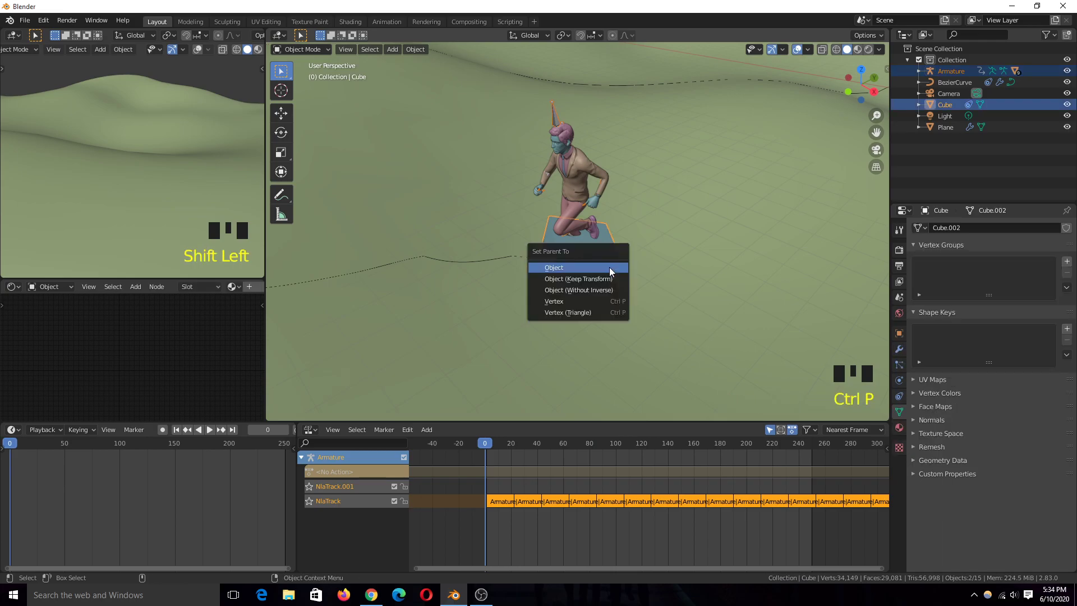
click(609, 267)
Deselect everything, then play the animation from several angles to check how the parented character travels along the curve.
scroll(607, 250, down, 4)
middle_drag(607, 251, 434, 242)
key(grave)
key(alt+a)
key(space)
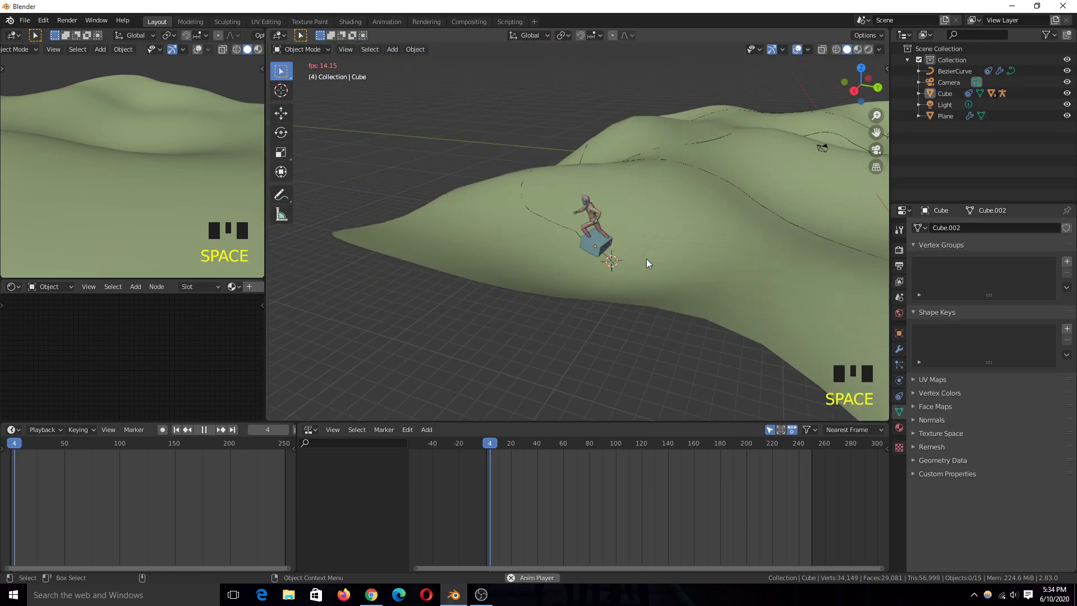
key(grave)
middle_drag(641, 263, 561, 278)
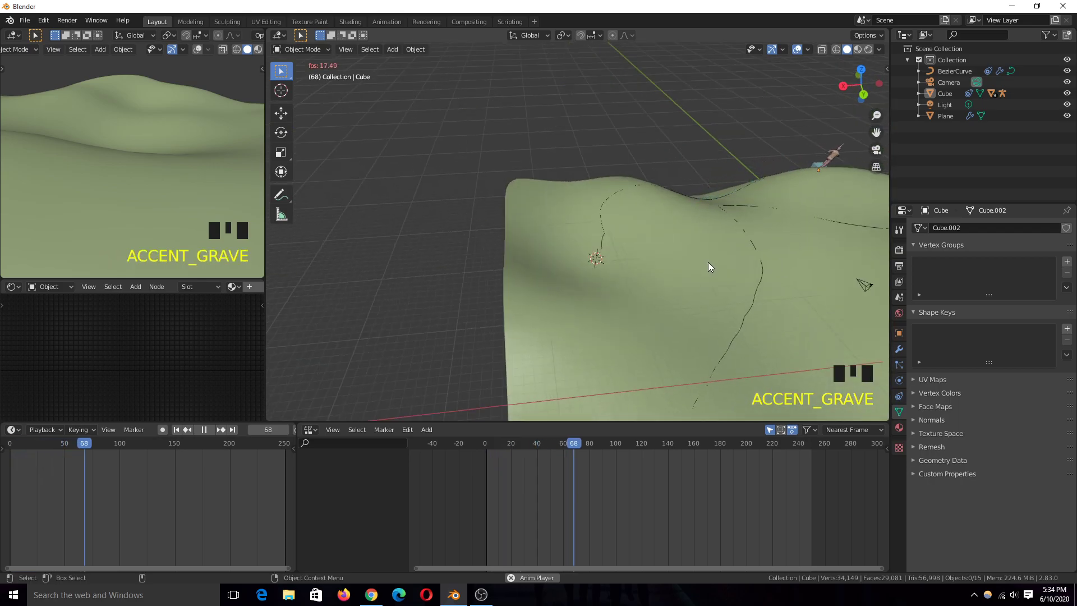
key(Escape)
key(space)
scroll(690, 267, down, 3)
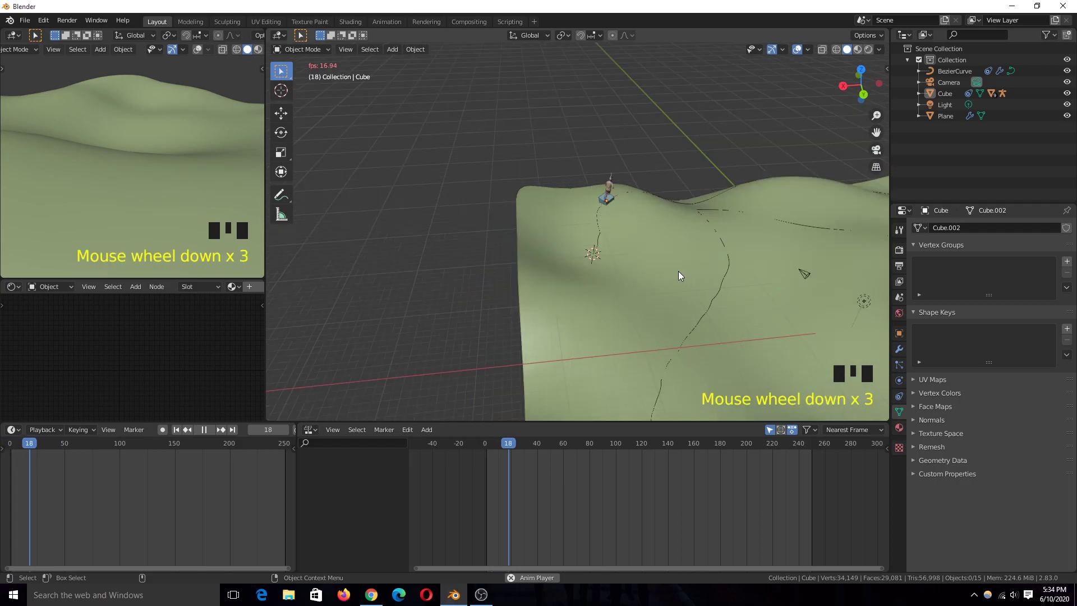
key(Escape)
key(grave)
key(space)
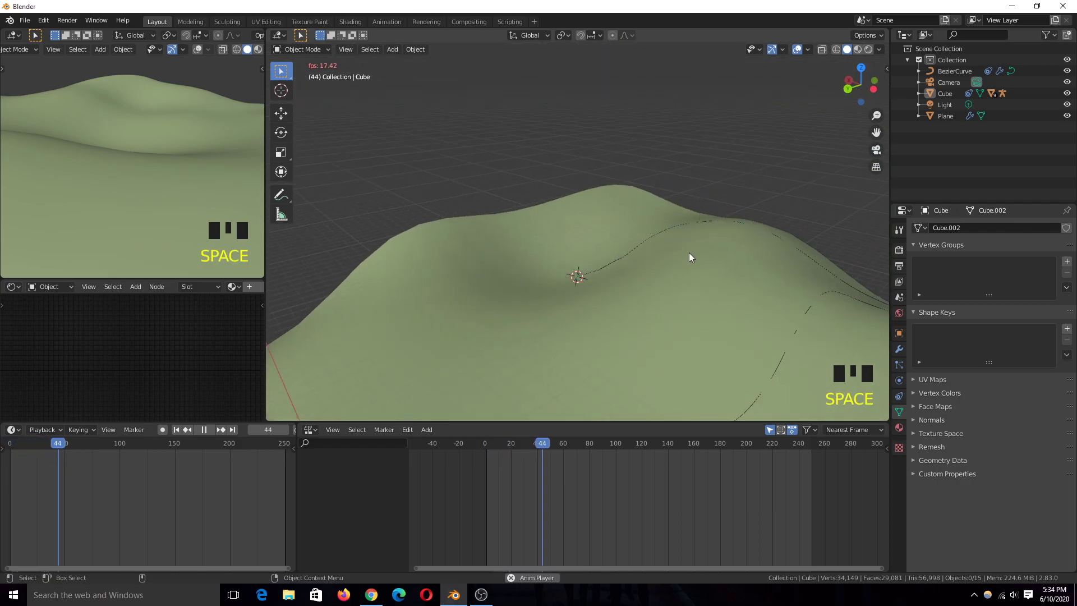
key(Escape)
Select the Bezier curve and add a Smooth modifier below its Shrinkwrap.
click(613, 259)
click(616, 259)
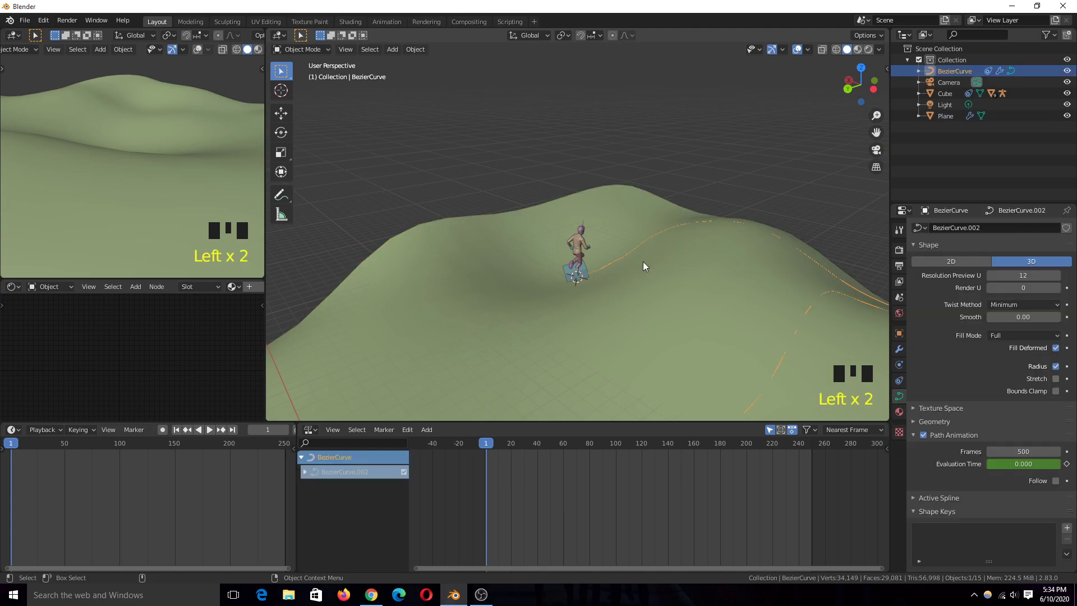
click(900, 351)
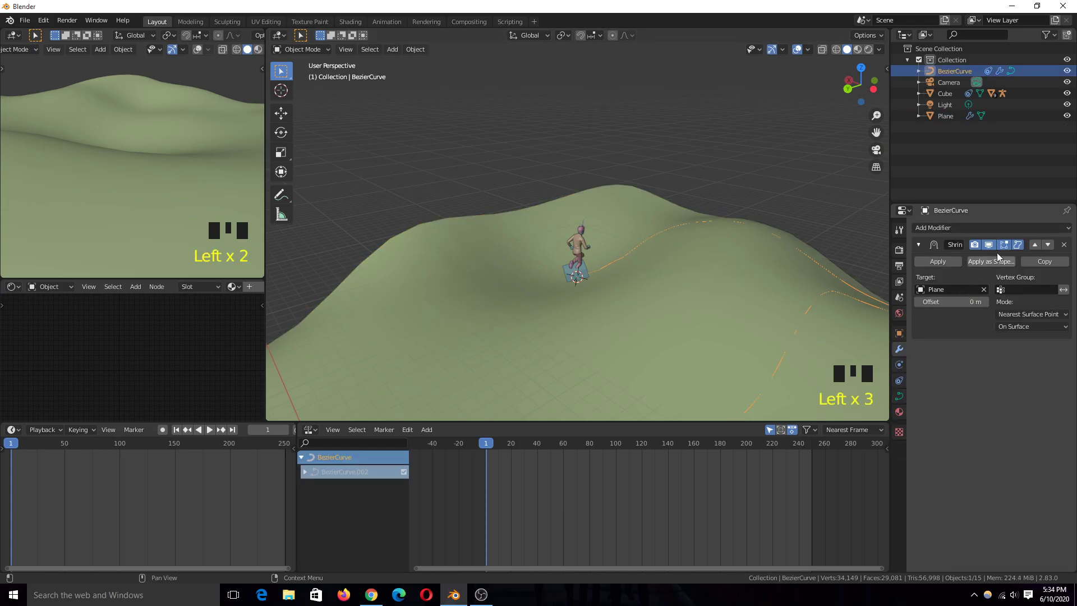
click(1017, 229)
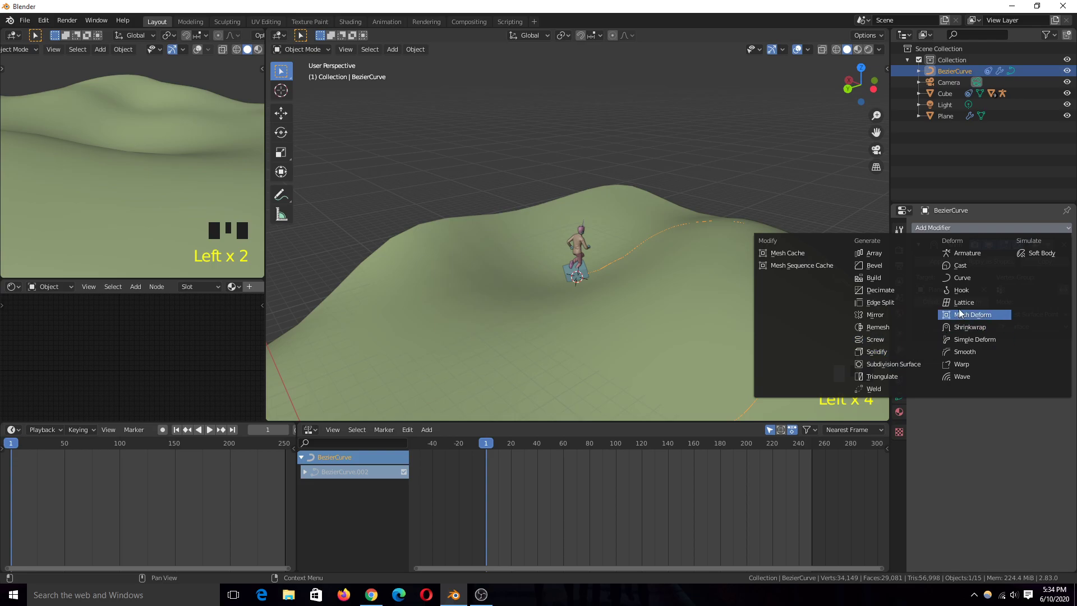
click(962, 353)
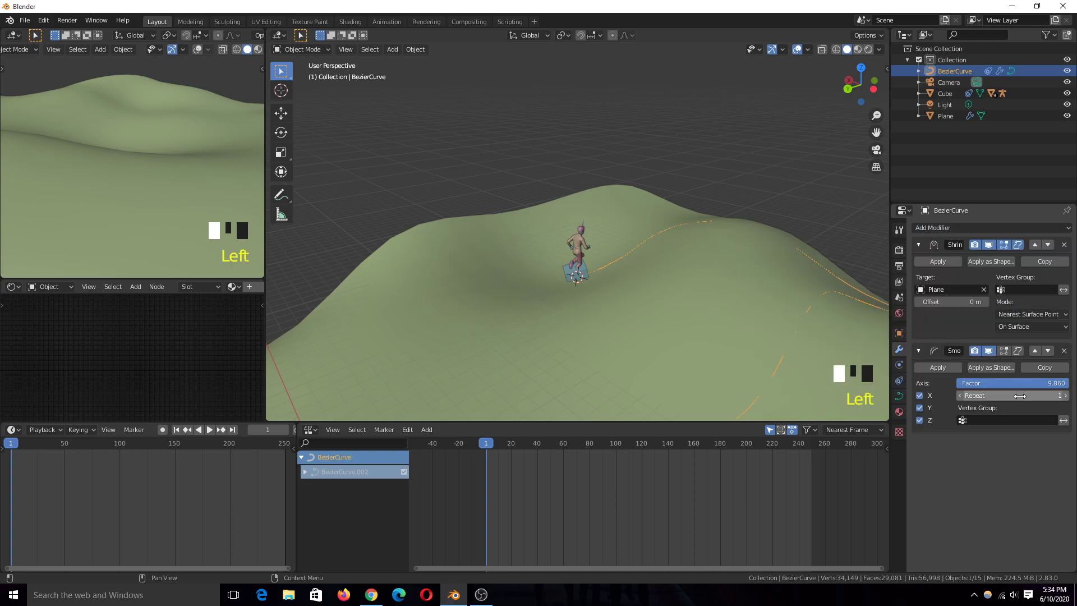
Set the Smooth modifier's Repeat to 4 and its Factor to about 2.47.
click(1066, 396)
click(1065, 395)
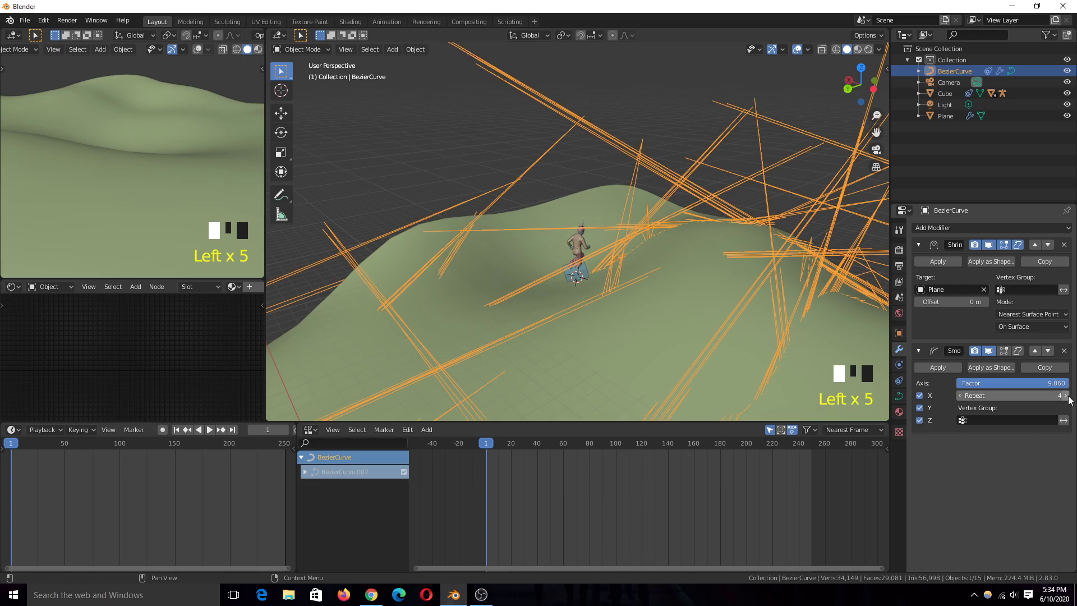
drag(1054, 386, 1010, 386)
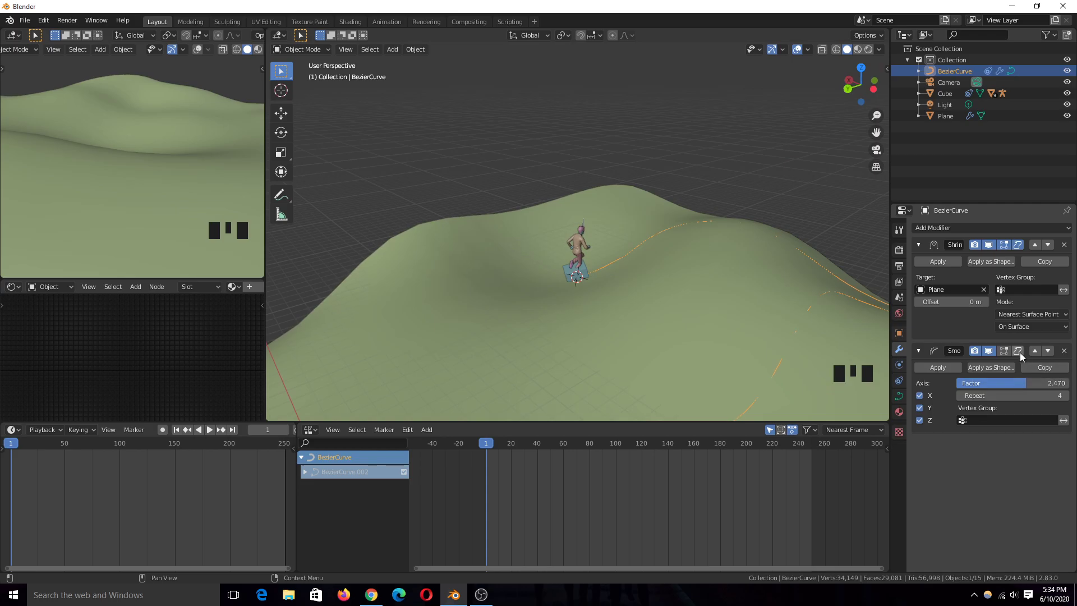
Play the animation and examine from several sides how the cube and character follow the smoothed curve across the terrain.
click(661, 284)
key(space)
scroll(690, 287, down, 2)
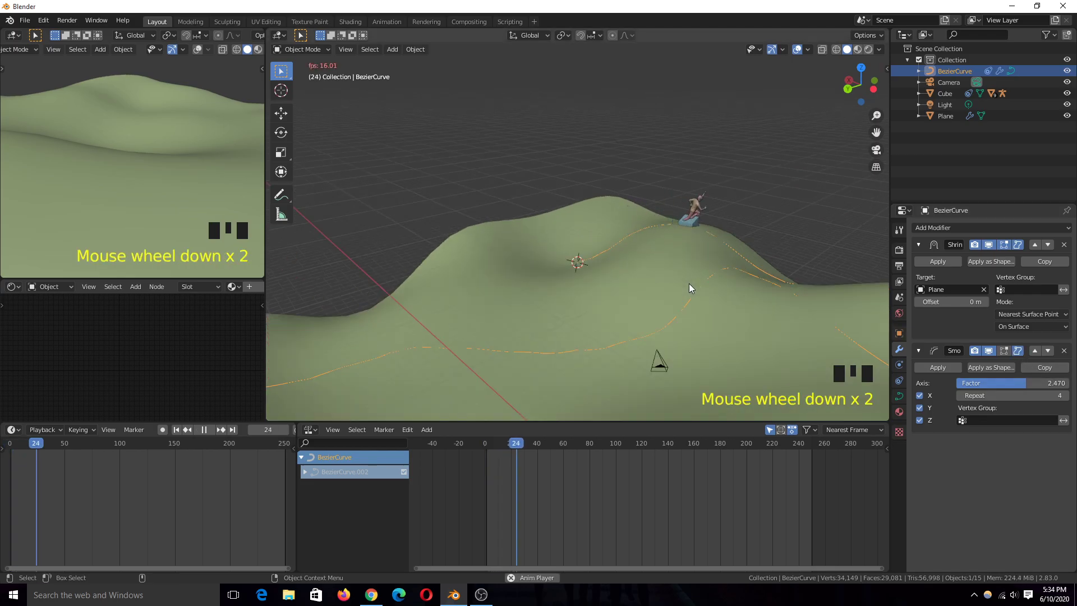
scroll(689, 284, up, 3)
scroll(598, 287, down, 4)
middle_drag(700, 286, 524, 313)
key(space)
key(space)
scroll(642, 292, up, 2)
shift+middle_drag(659, 319, 686, 319)
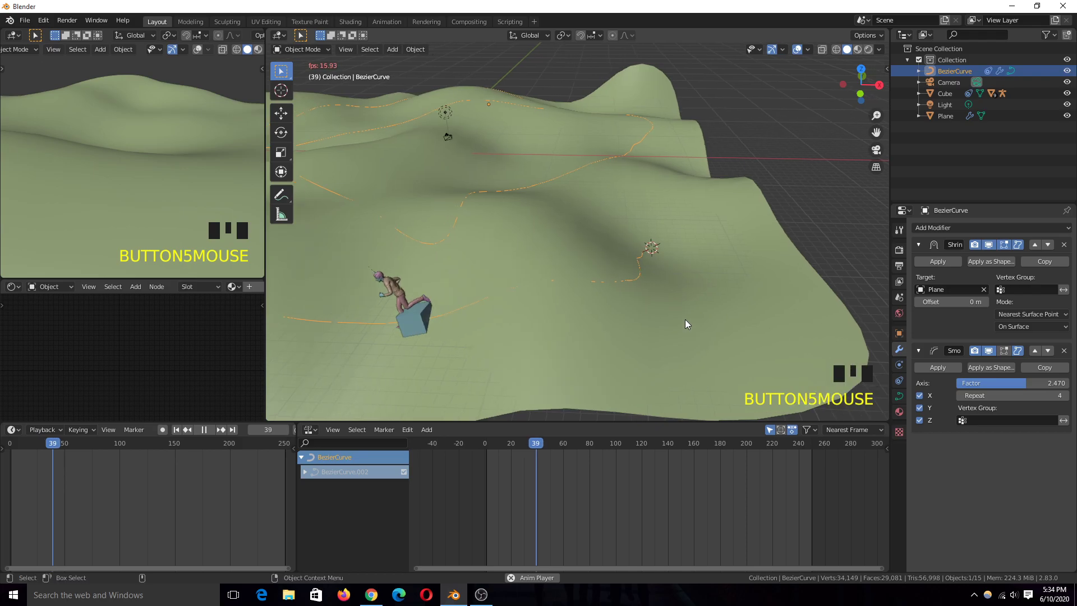
scroll(656, 320, down, 3)
key(space)
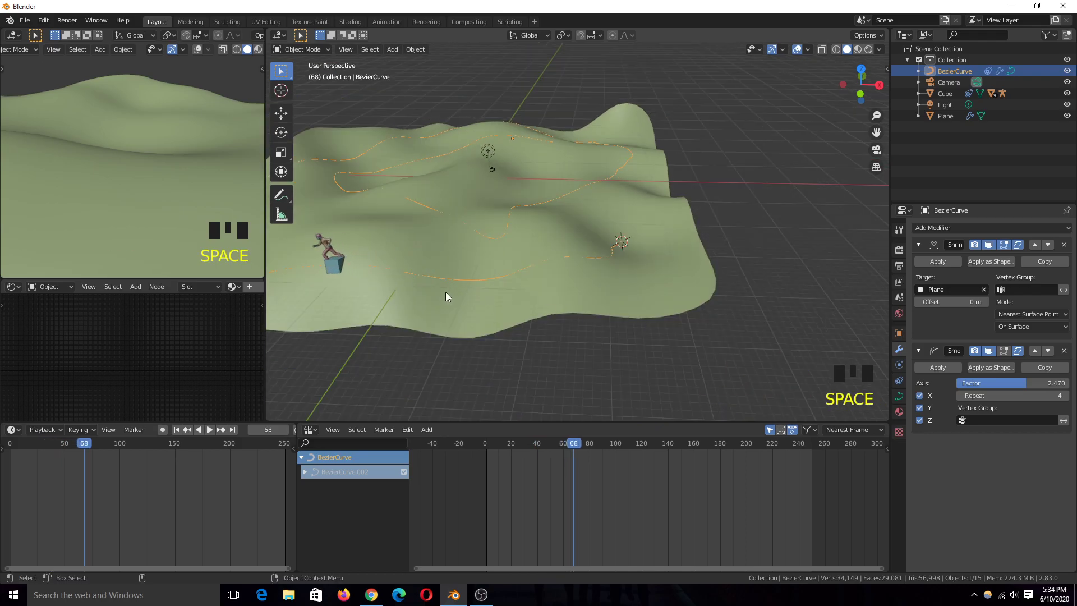
shift+middle_drag(445, 292, 617, 293)
key(space)
middle_drag(586, 257, 399, 245)
key(grave)
key(grave)
key(space)
scroll(511, 235, up, 2)
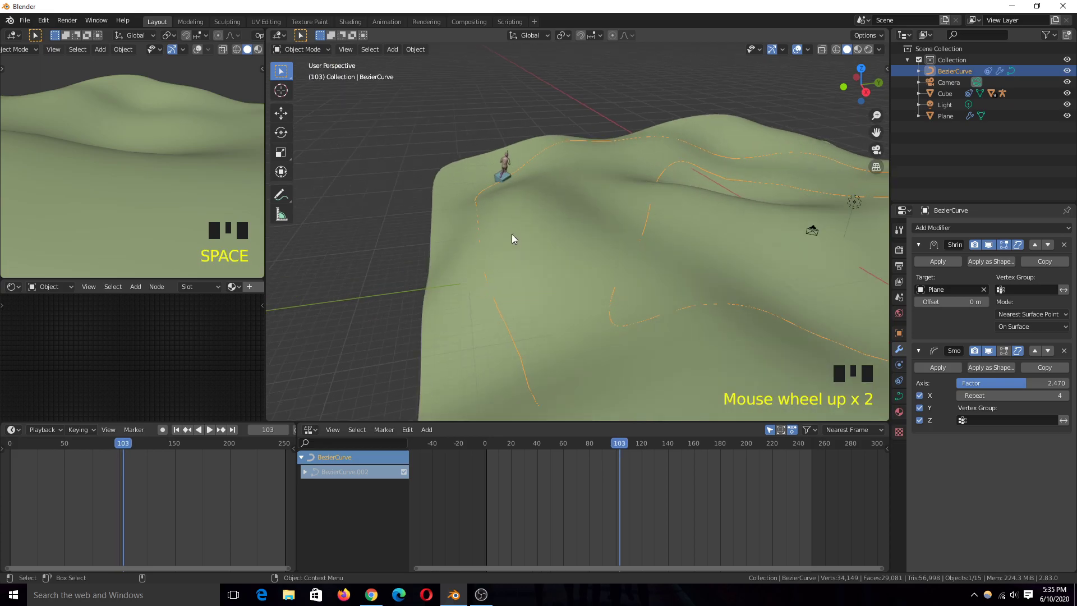
Rotate the armature about 42° clockwise in top view to adjust the character's heading on the cube.
key(KP_7)
middle_drag(513, 284, 693, 226)
scroll(731, 318, up, 5)
click(466, 327)
click(466, 332)
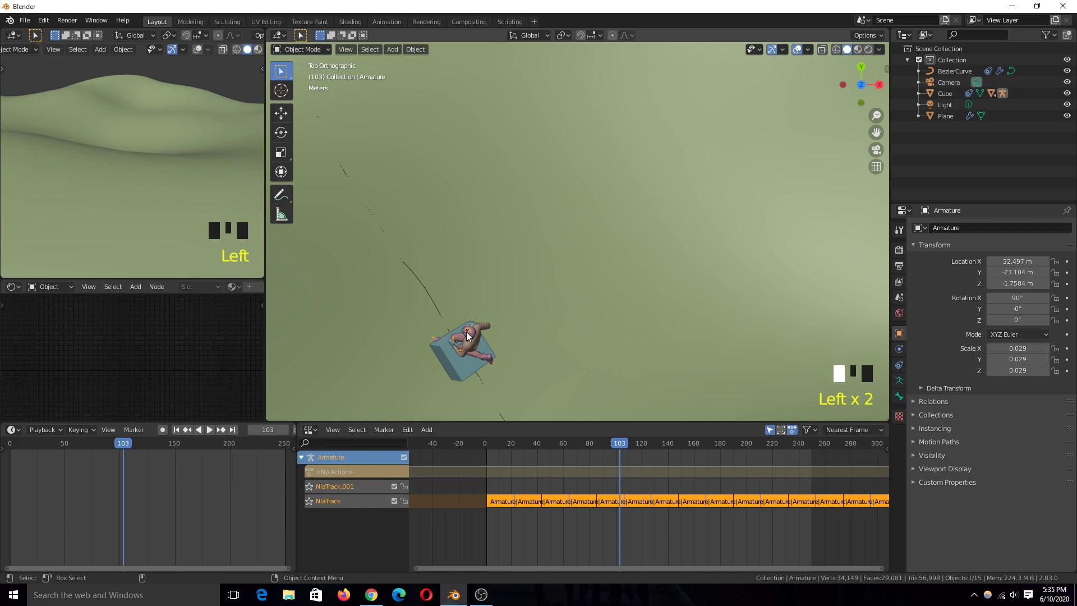
click(468, 330)
key(r)
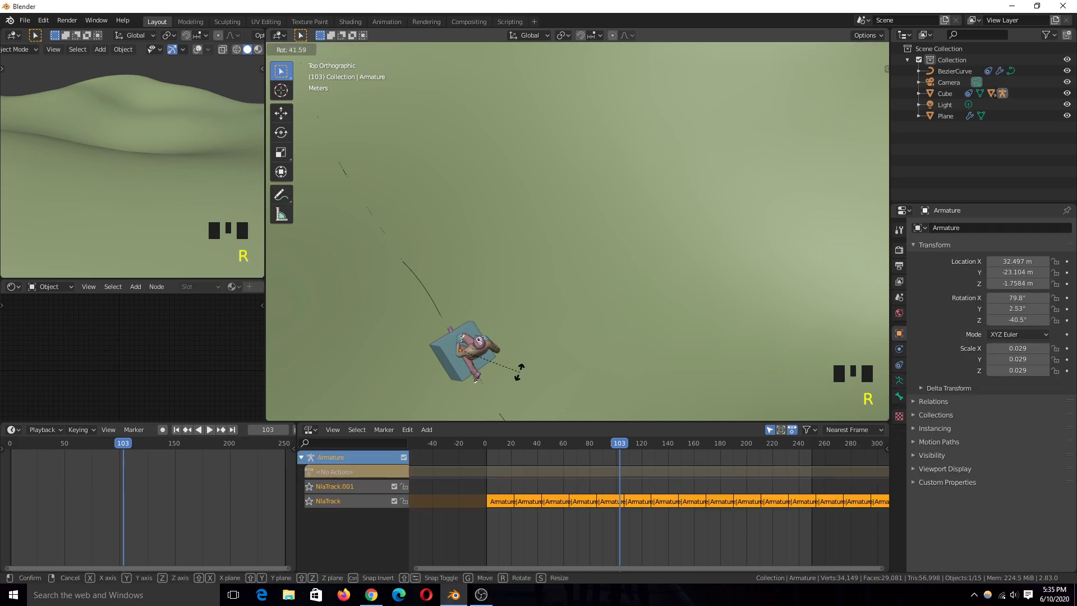
click(520, 373)
Play the animation and check the rotated character's heading along the curve.
key(space)
scroll(537, 363, down, 8)
key(grave)
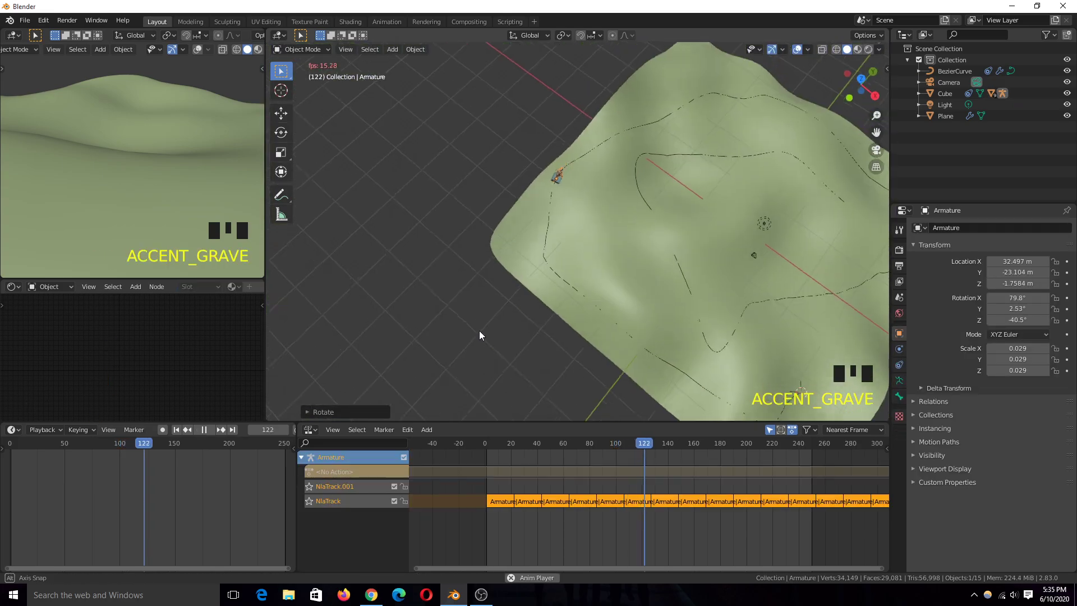